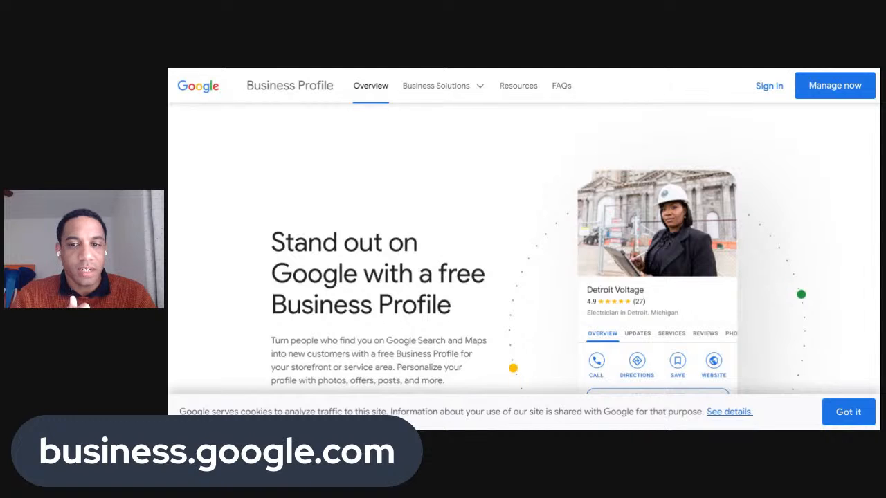
Scroll down the 'Find and manage your business' page to see its options
scroll(491, 276, "down", 2)
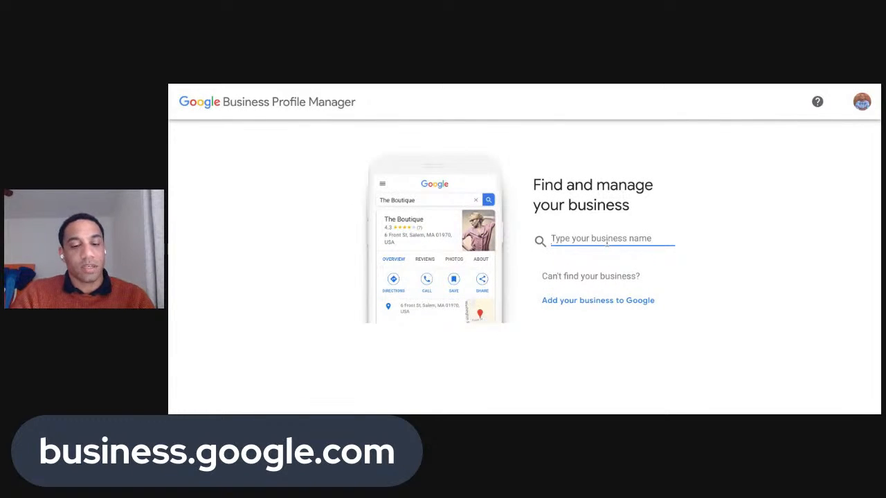
Search for 'Ventura Wines' as the business name and browse the matching suggestions
type("Ventura")
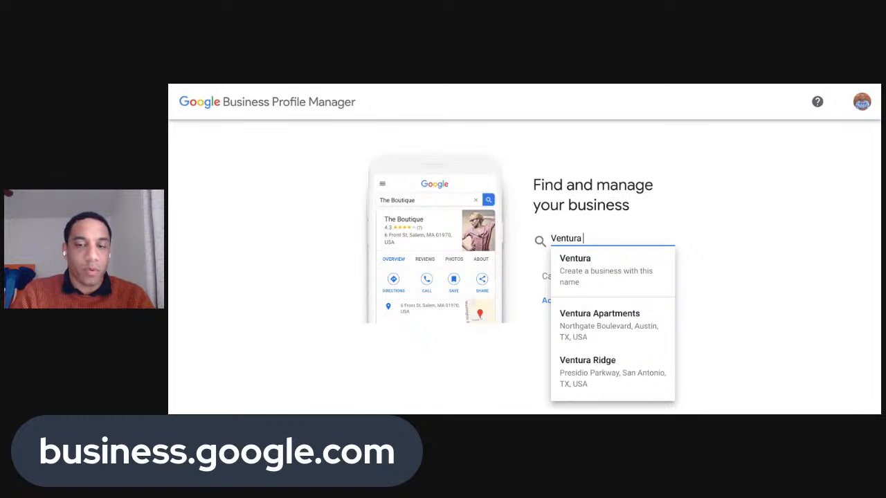
type(" Wines")
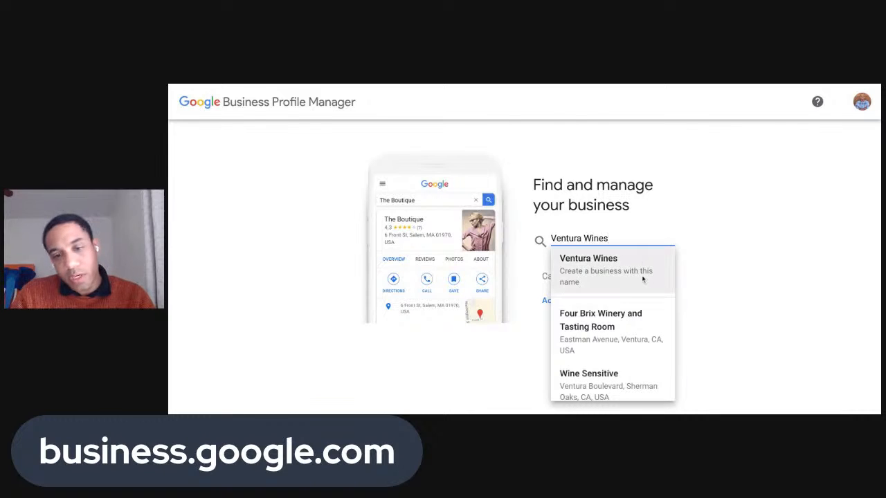
scroll(649, 361, "down", 2)
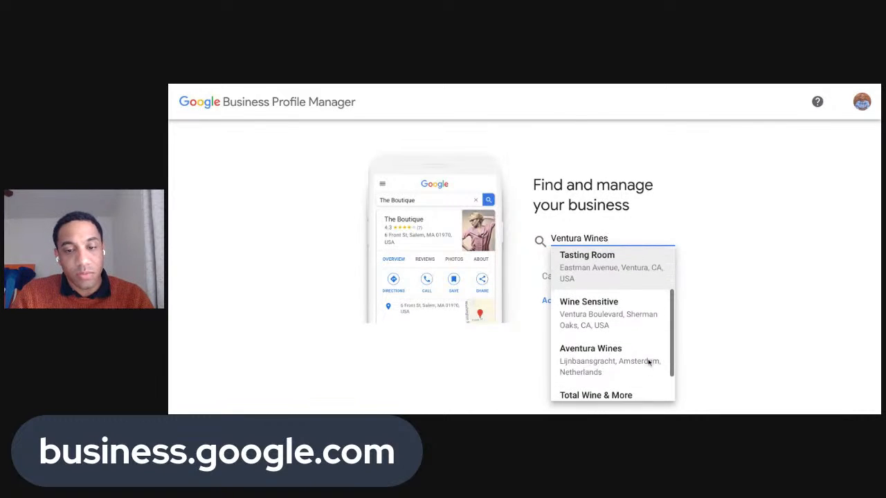
scroll(649, 361, "down", 3)
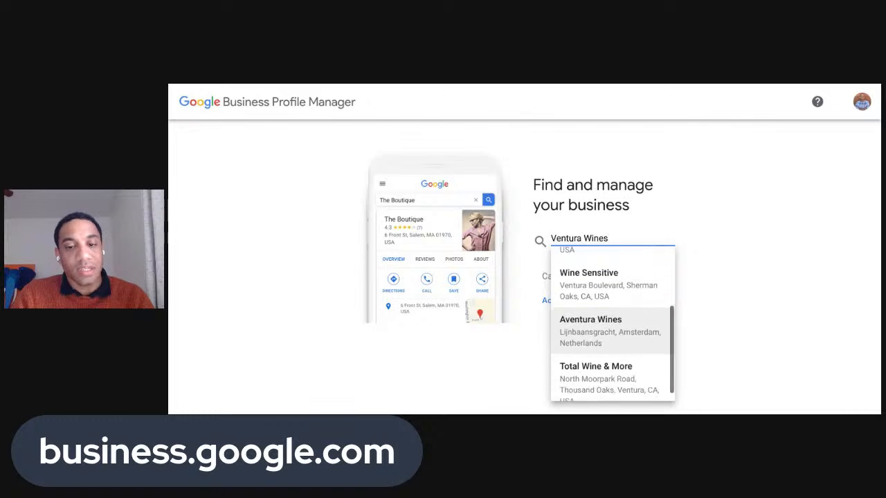
scroll(641, 335, "up", 3)
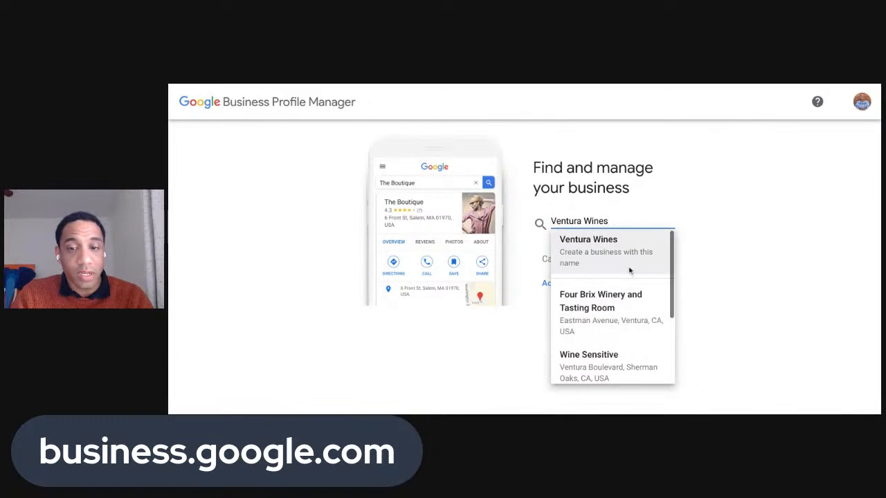
scroll(629, 269, "up", 1)
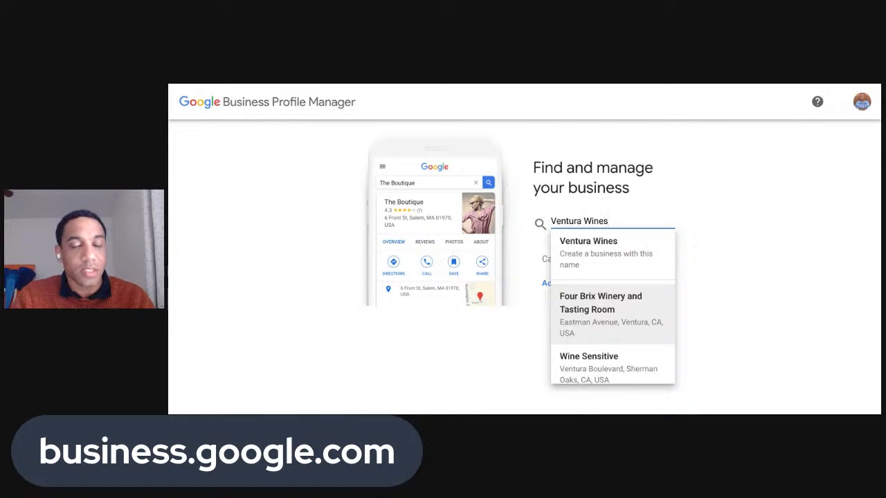
Start creating Ventura Wines as a new business and search 'wine' in the business category
left_click(607, 259)
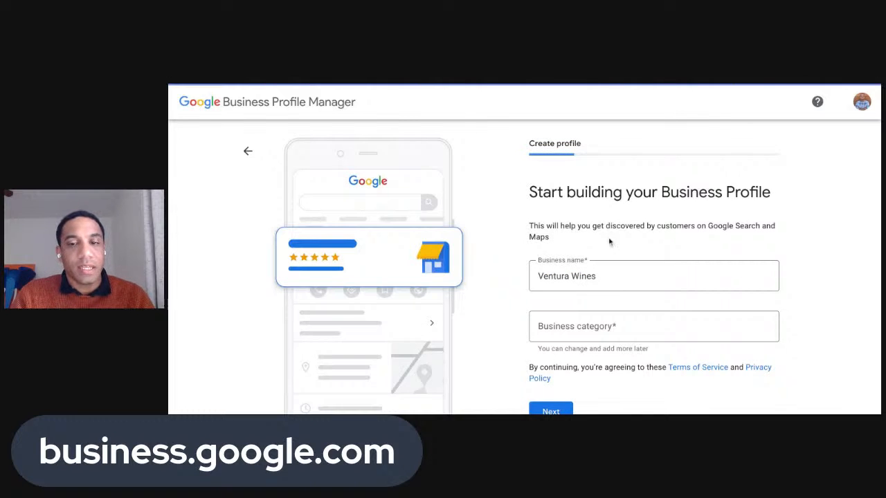
scroll(609, 258, "down", 1)
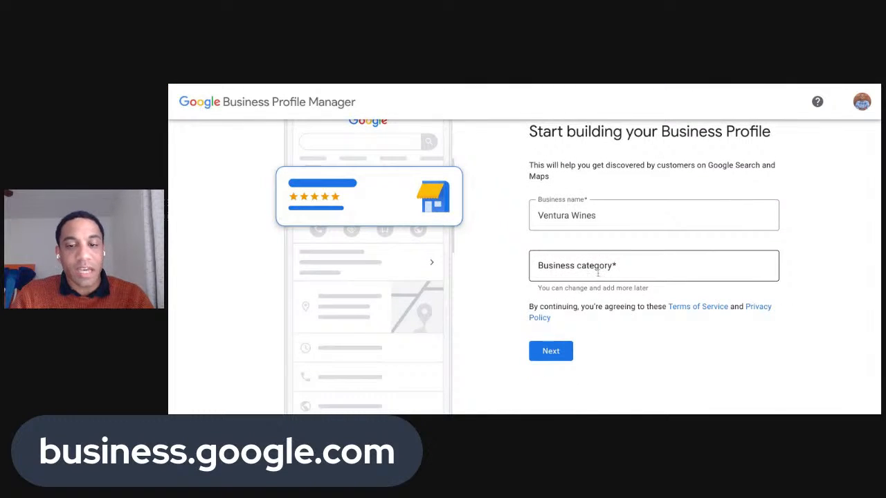
left_click(598, 273)
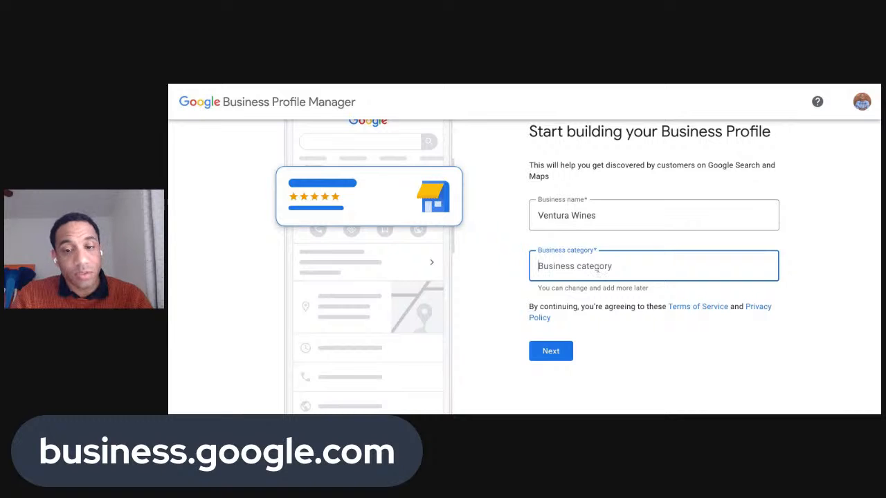
scroll(597, 270, "down", 1)
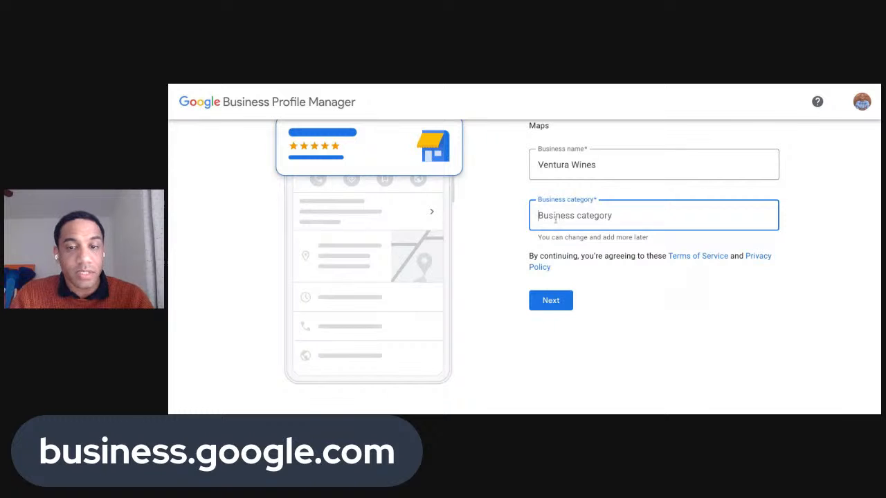
type("wine")
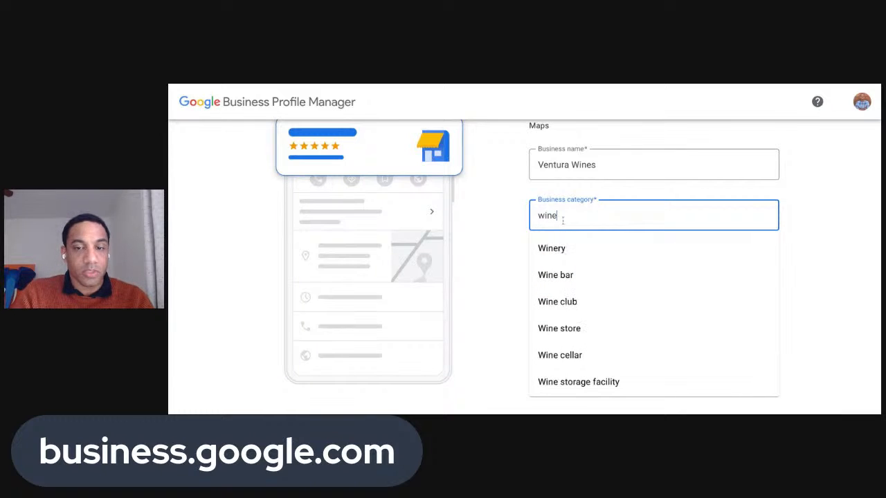
scroll(589, 296, "down", 2)
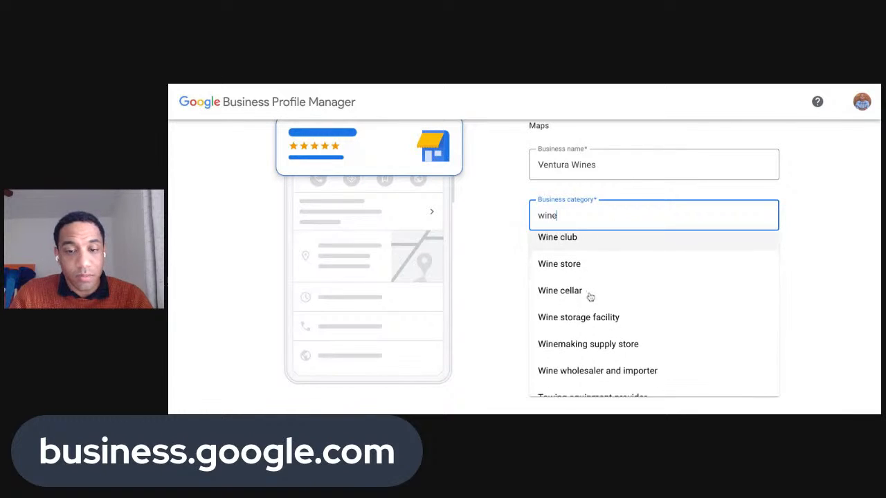
scroll(589, 297, "up", 2)
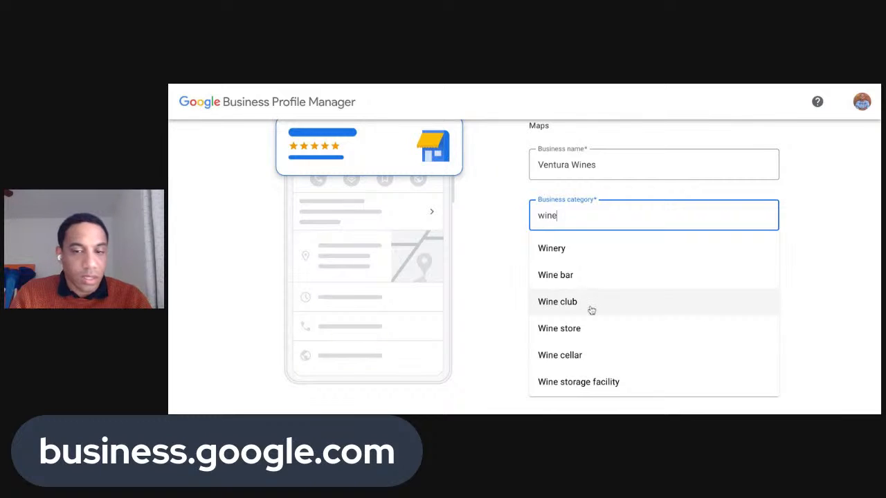
scroll(592, 310, "down", 1)
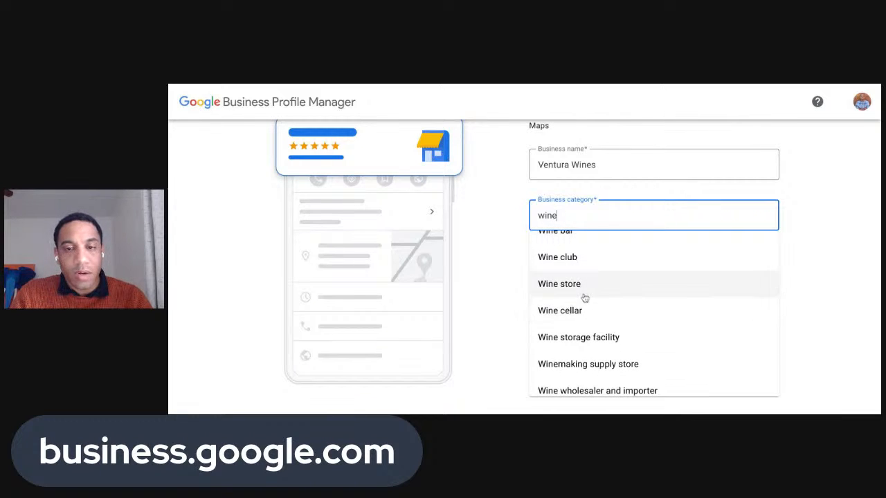
left_click(519, 265)
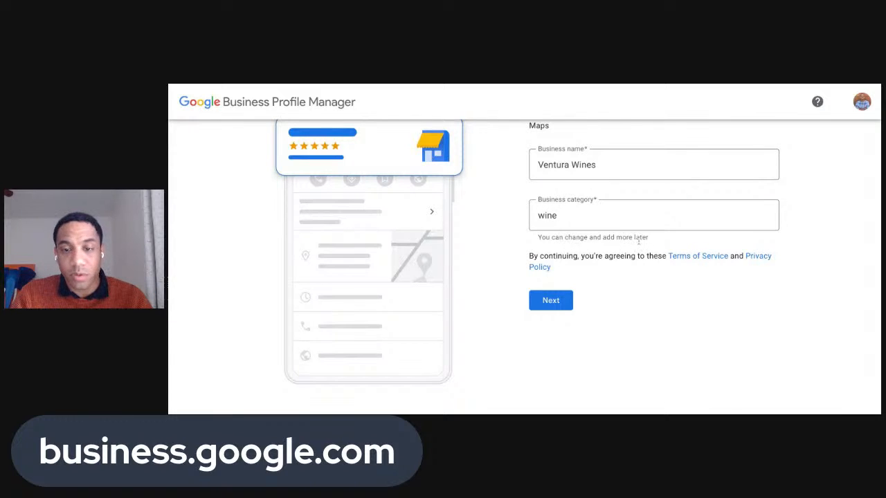
Choose Winery as the business category and submit the name and category
left_click(617, 219)
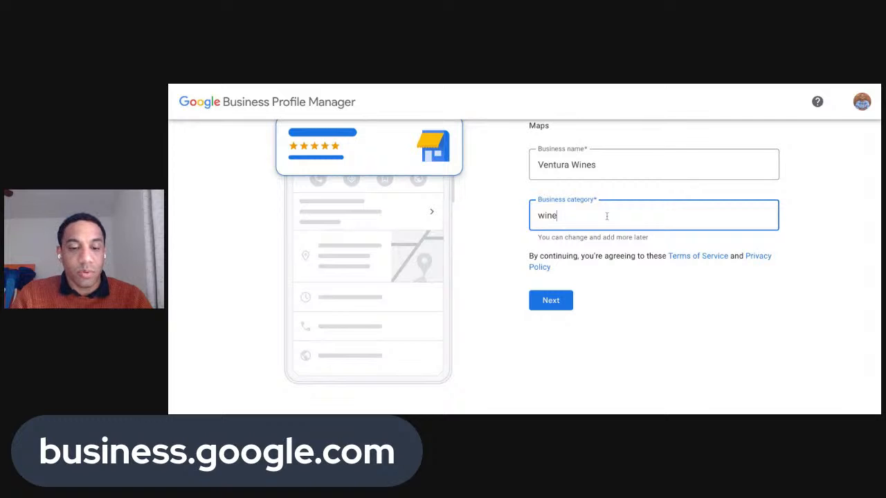
type("ry")
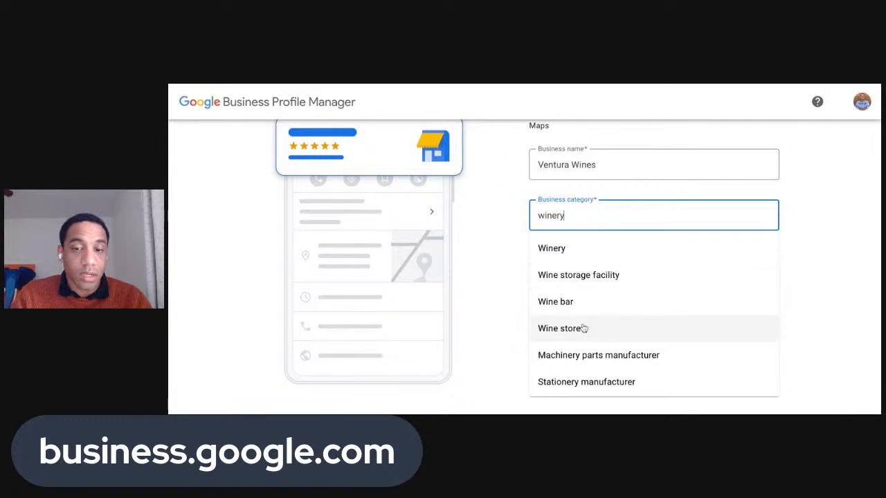
scroll(584, 325, "up", 1)
scroll(597, 296, "down", 2)
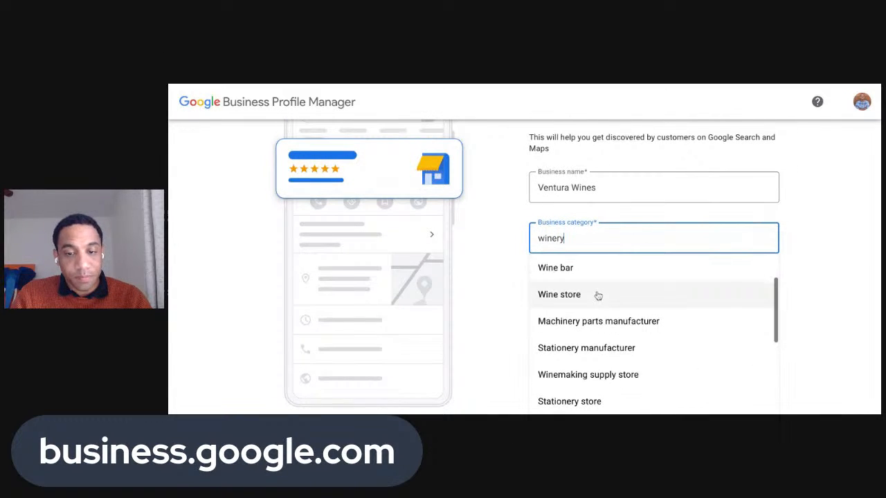
scroll(595, 305, "down", 3)
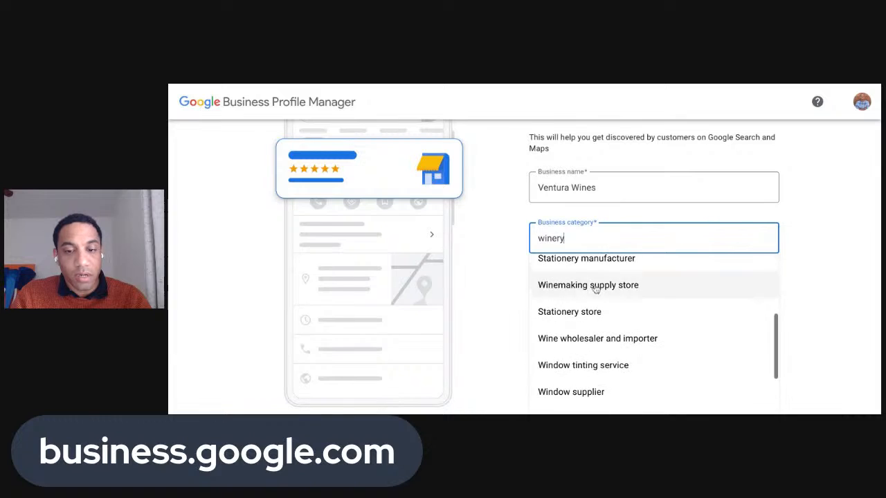
scroll(595, 290, "down", 1)
scroll(574, 288, "down", 3)
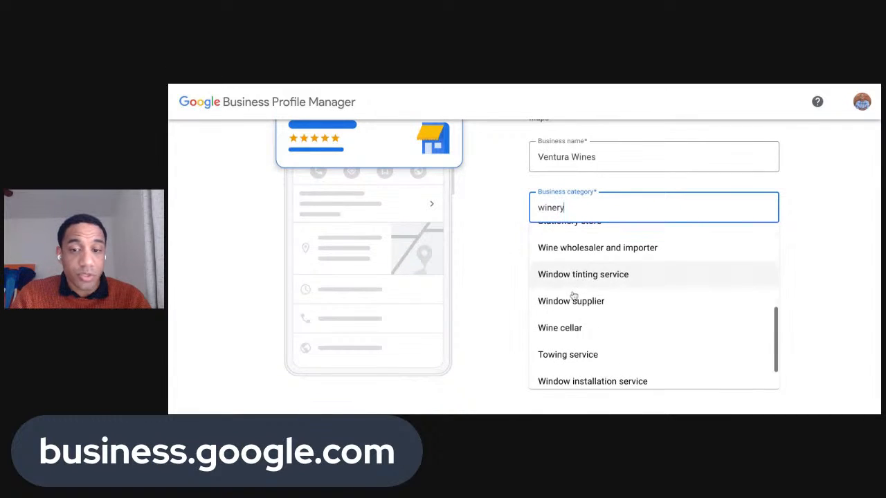
scroll(628, 335, "down", 1)
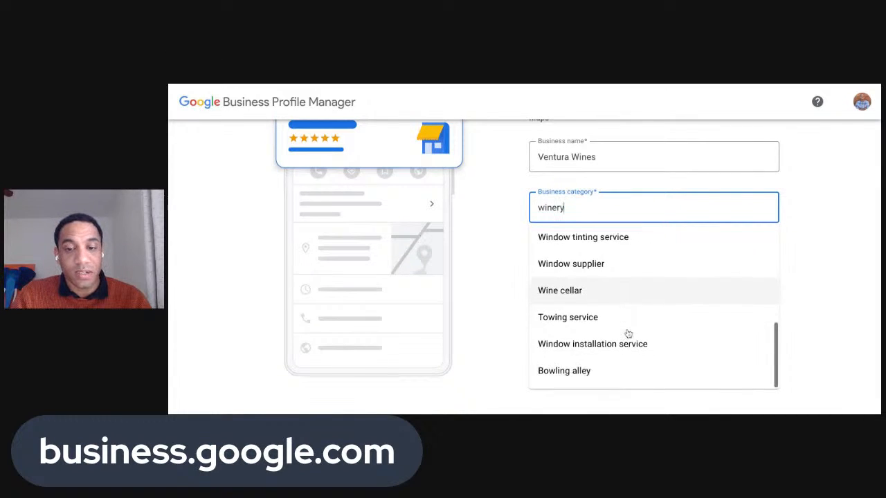
scroll(609, 277, "up", 1)
key("BackSpace")
key("BackSpace")
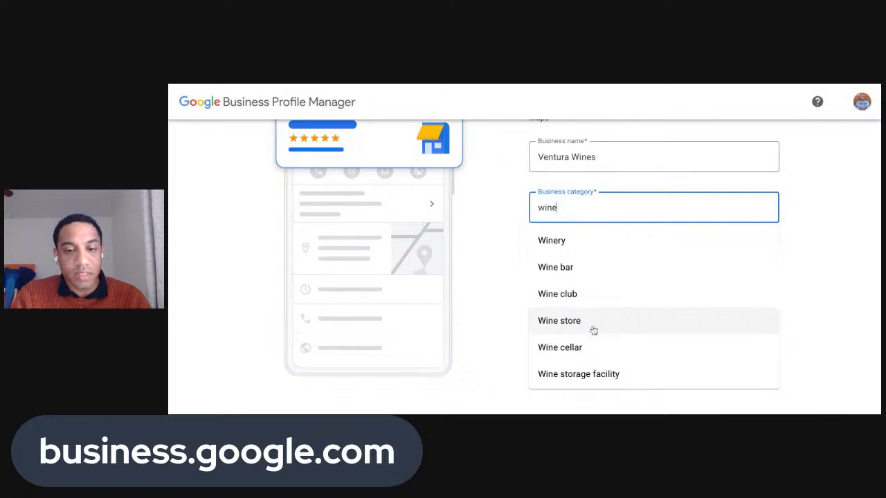
scroll(590, 330, "down", 3)
scroll(592, 335, "up", 3)
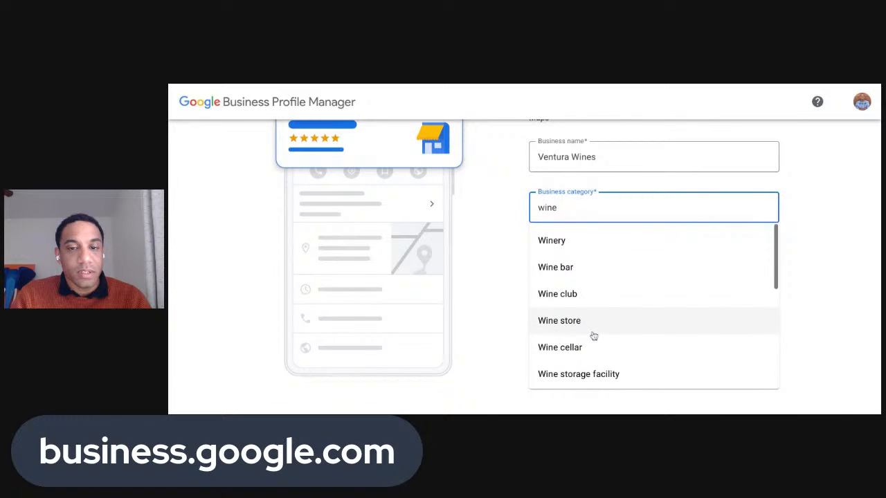
left_click(569, 244)
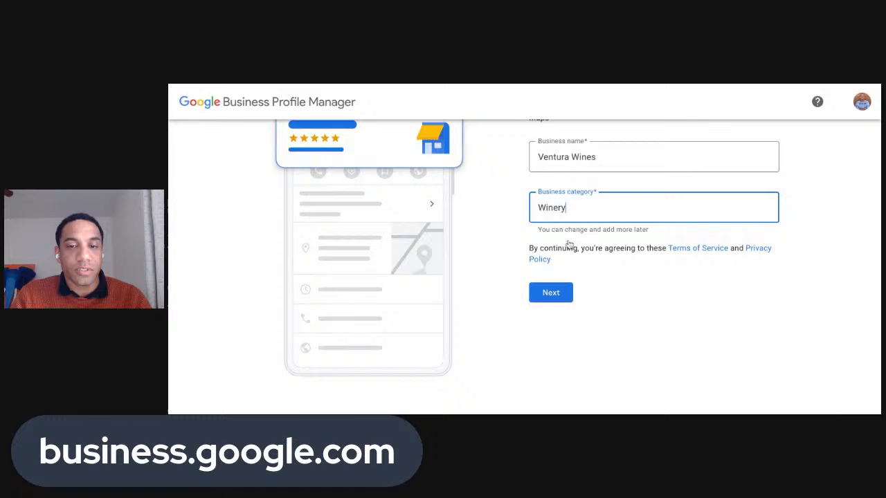
left_click(572, 309)
left_click(563, 301)
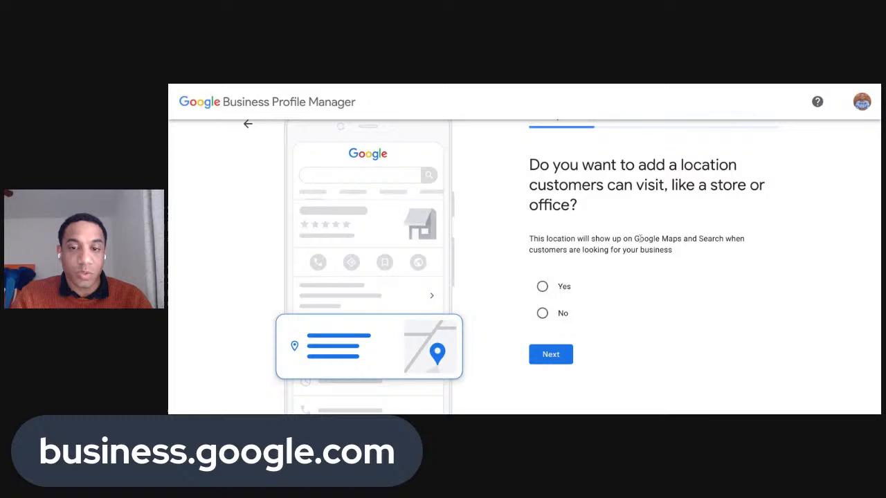
Confirm adding a visitable location and fill the street address from the first suggestion
left_click(542, 286)
left_click(550, 356)
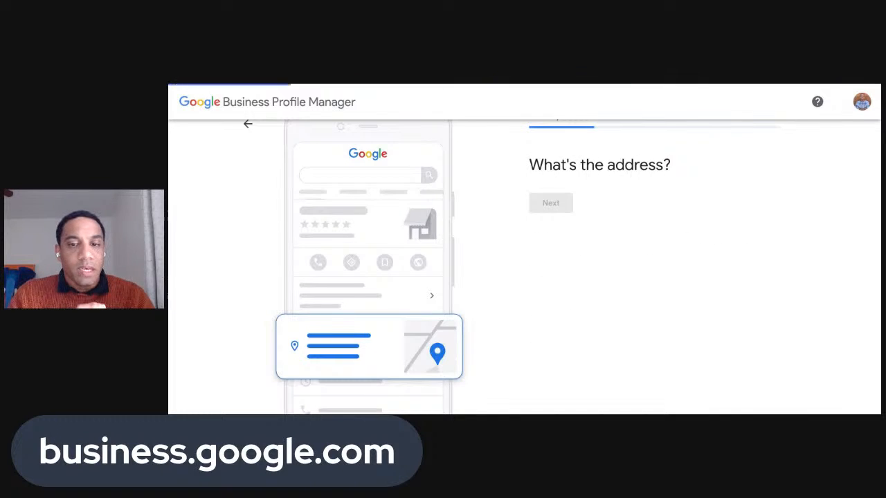
left_click(582, 272)
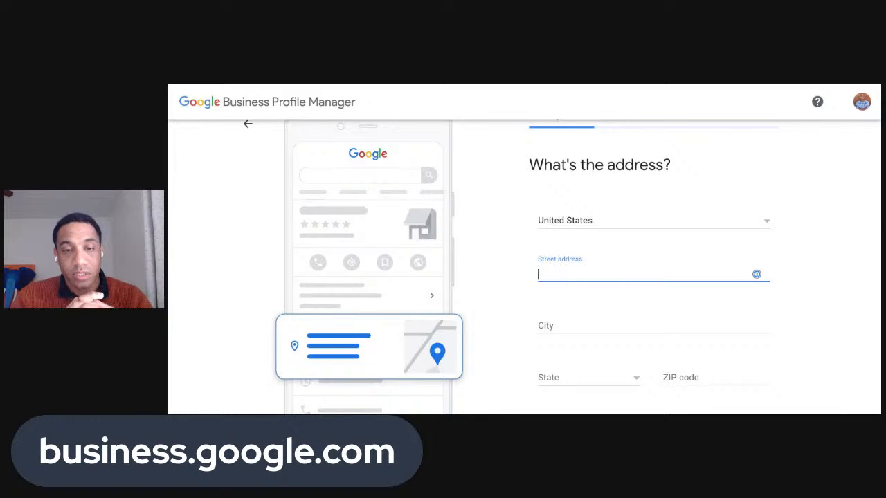
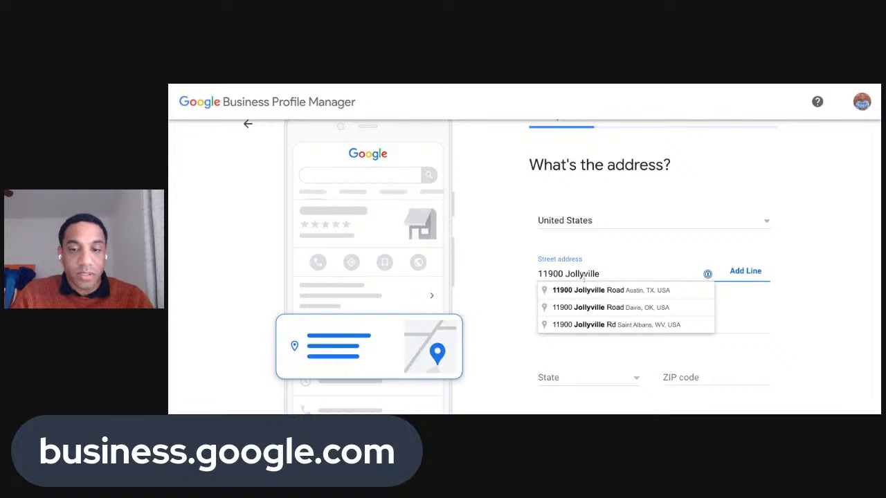
left_click(593, 292)
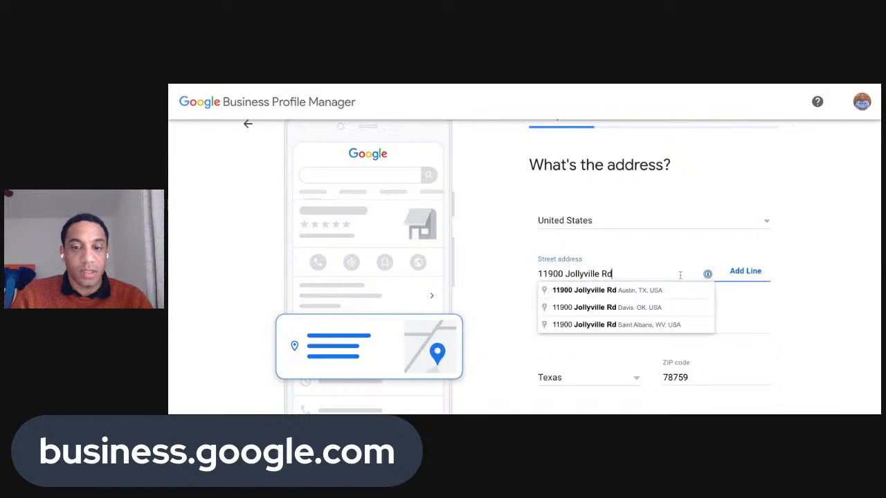
Add the suite number to the street address, keeping city, state and ZIP, and continue
type("32012")
key("BackSpace")
key("BackSpace")
key("BackSpace")
key("BackSpace")
key("BackSpace")
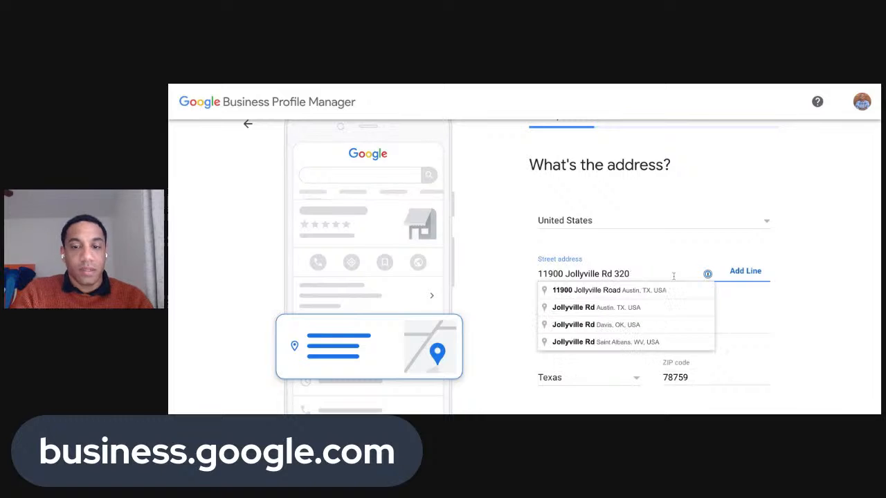
type("#201232")
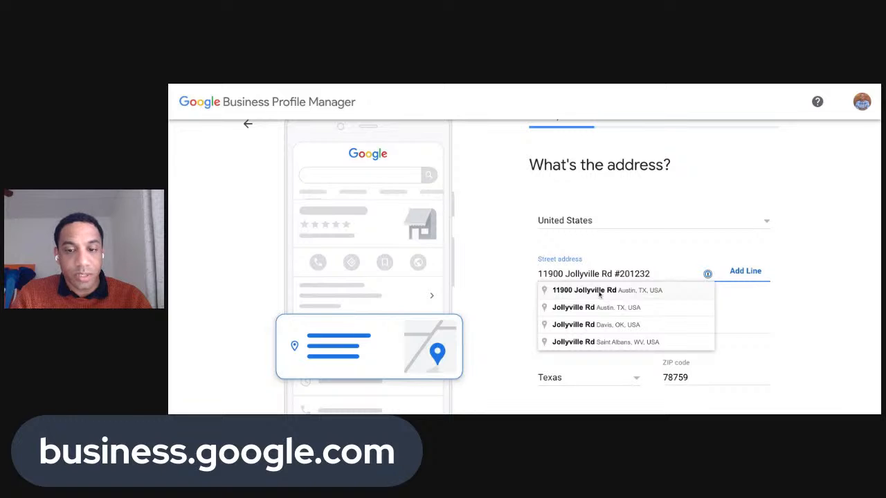
left_click(597, 291)
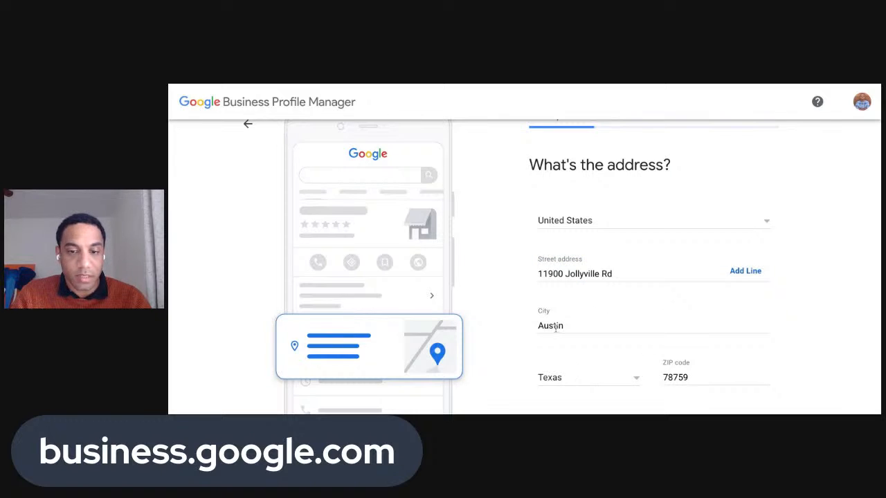
left_click(638, 254)
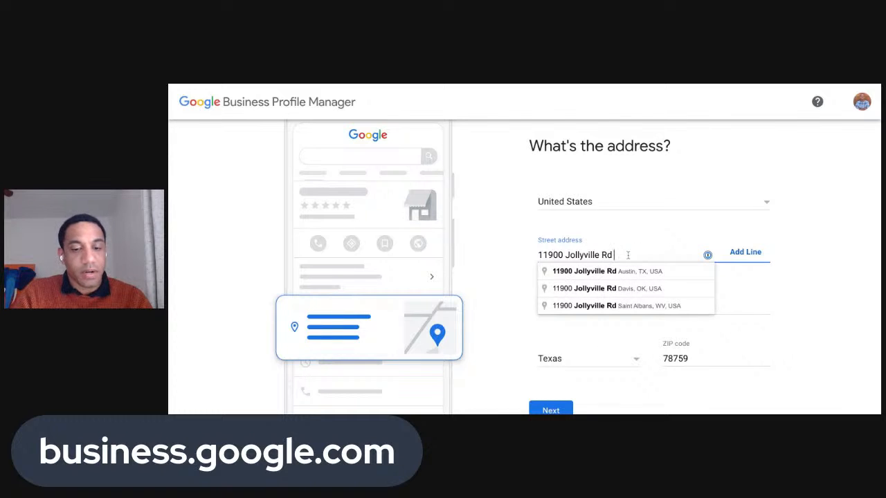
type("#201232")
scroll(502, 306, "down", 2)
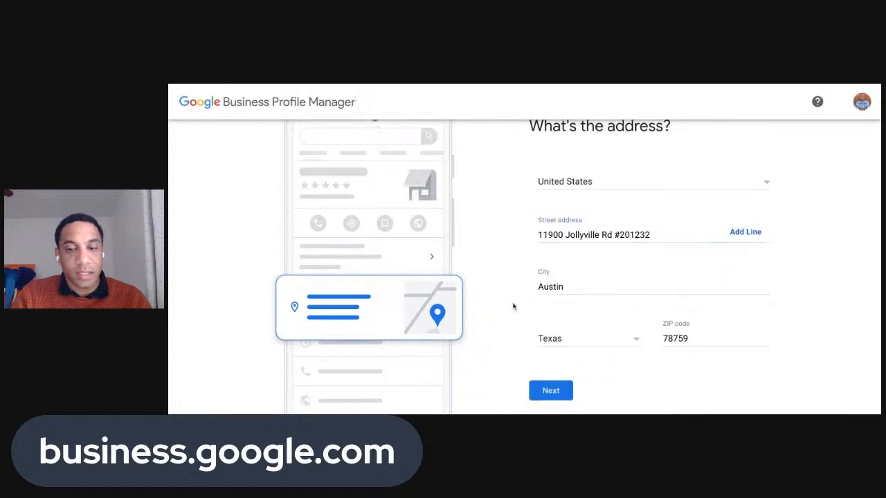
left_click(546, 339)
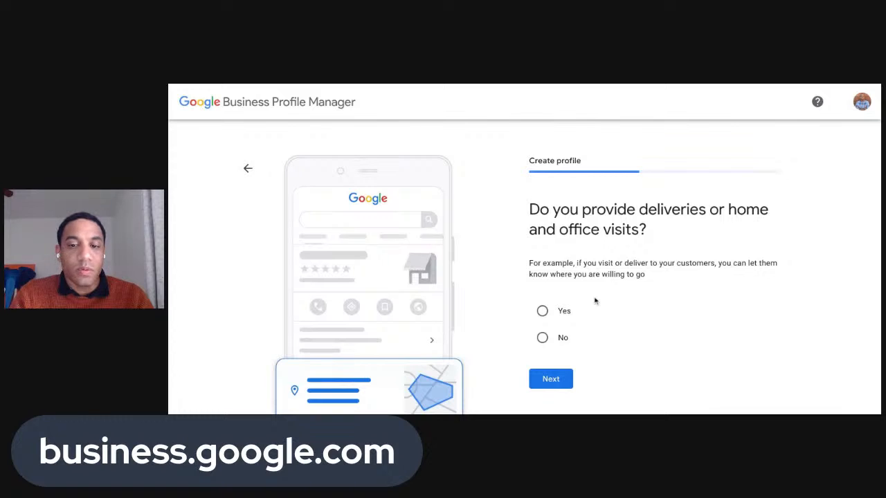
Answer Yes to deliveries or home visits and continue without adding service areas
left_click(544, 313)
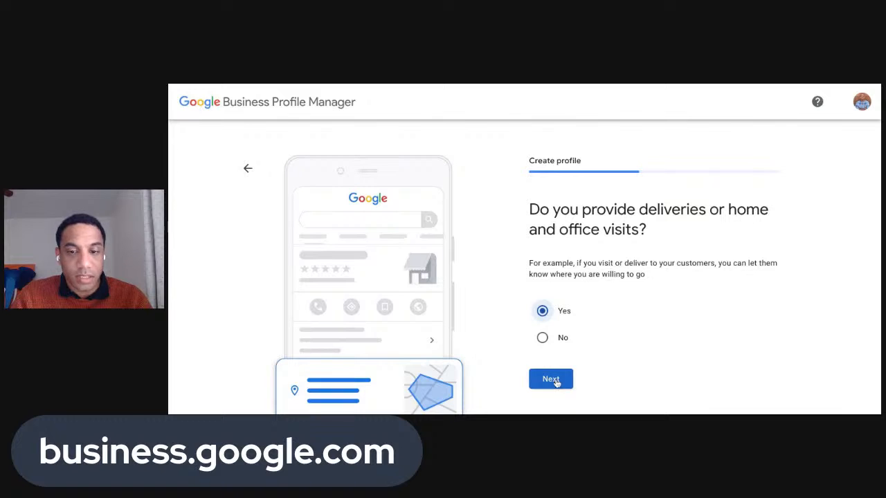
left_click(555, 382)
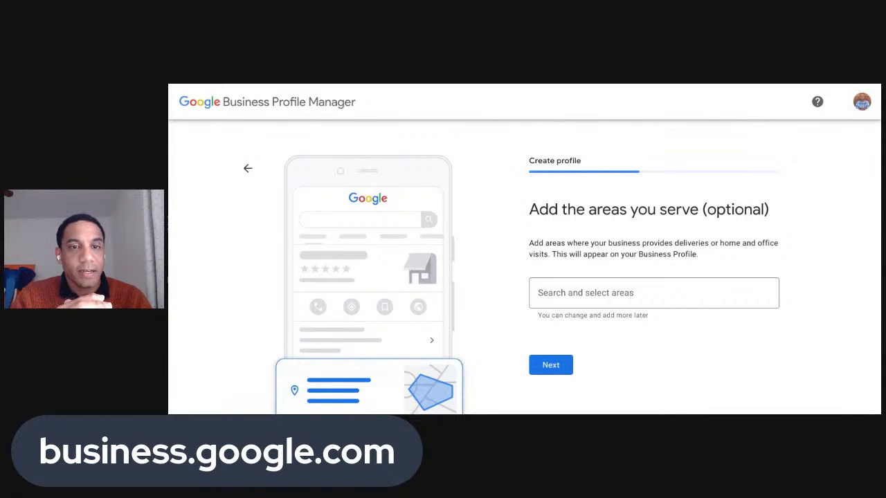
left_click(601, 305)
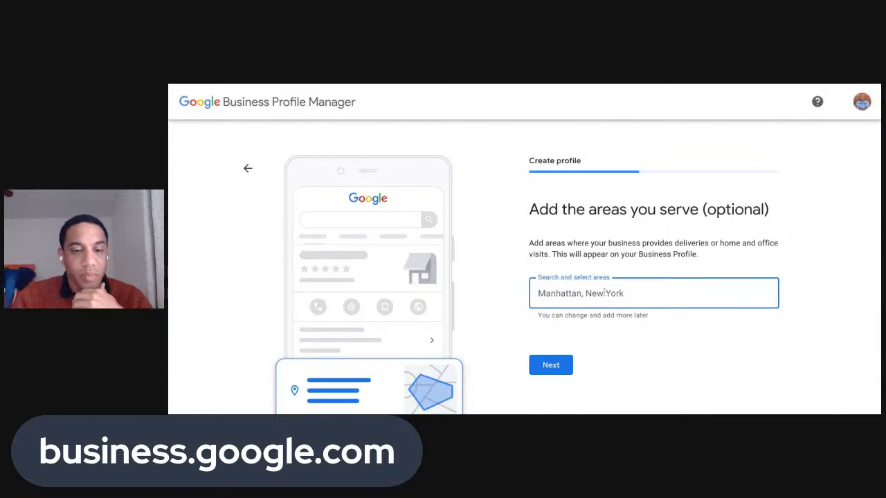
scroll(602, 291, "down", 1)
left_click(554, 339)
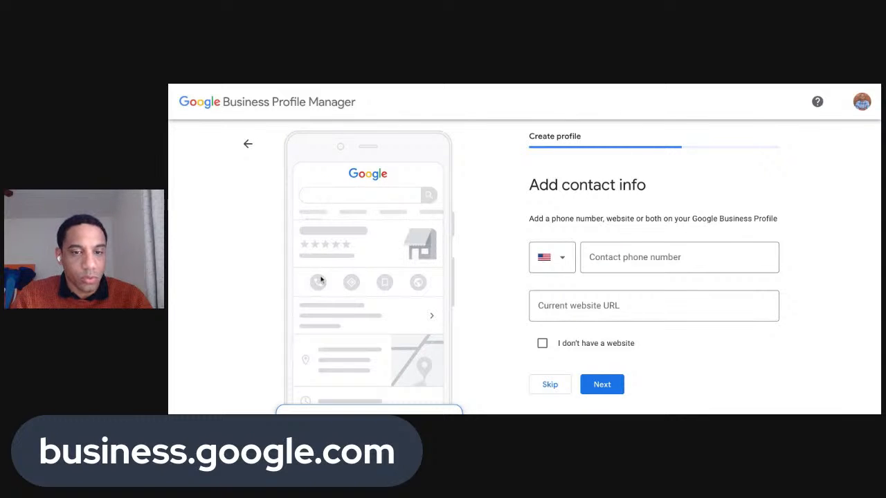
Enter the business's contact phone number and its website URL
left_click(620, 260)
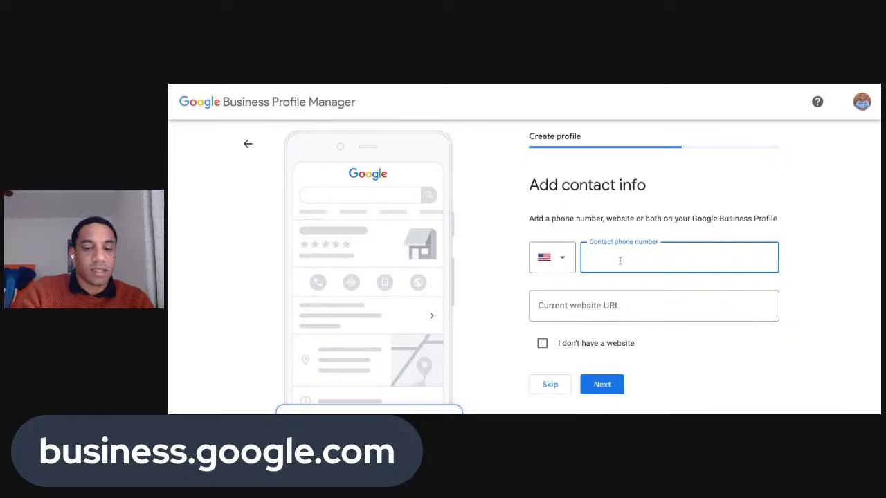
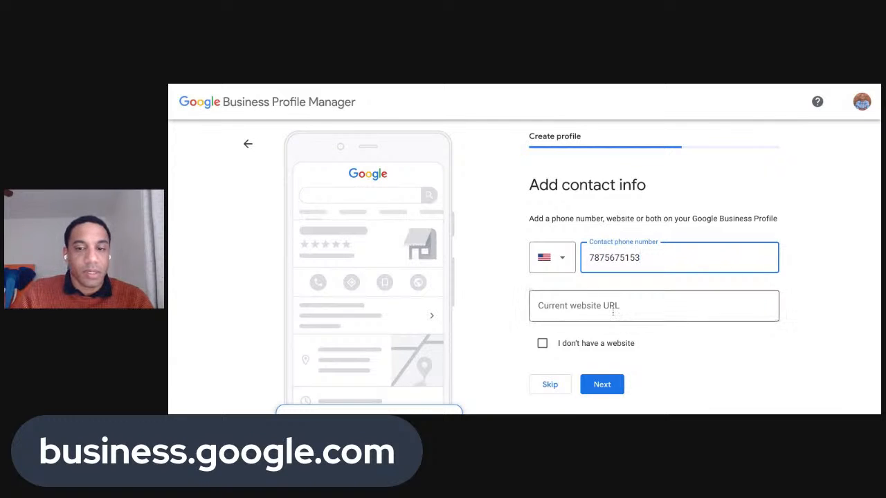
left_click(612, 312)
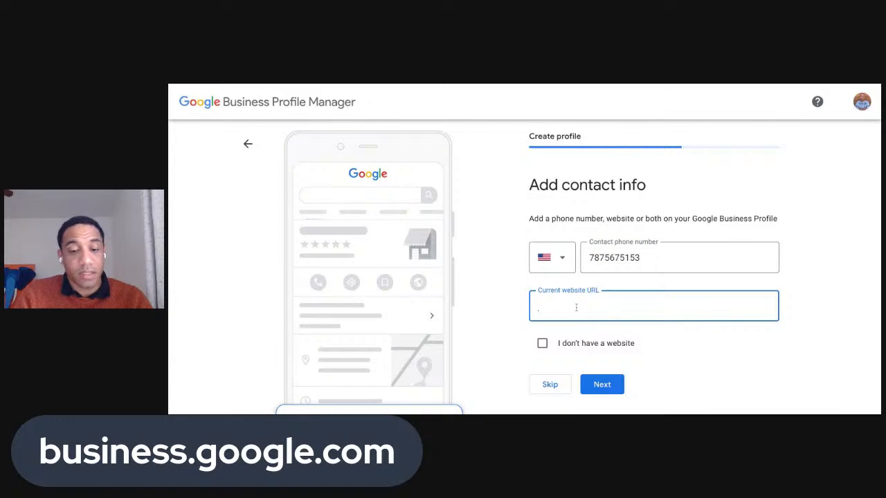
type("https://")
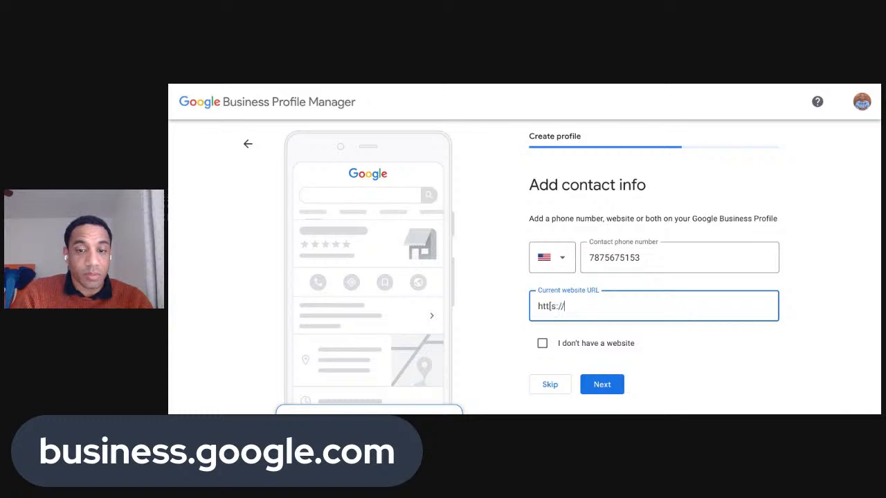
key("BackSpace")
key("BackSpace")
key("BackSpace")
key("BackSpace")
type("ps")
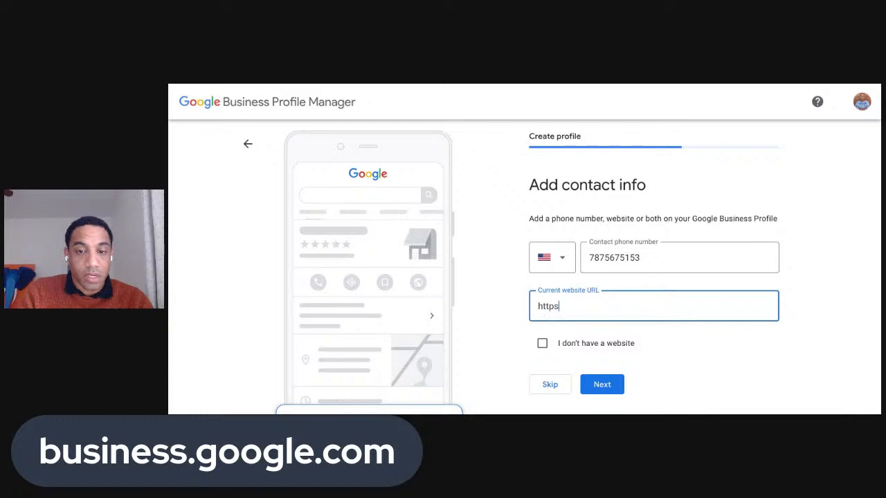
type(":/")
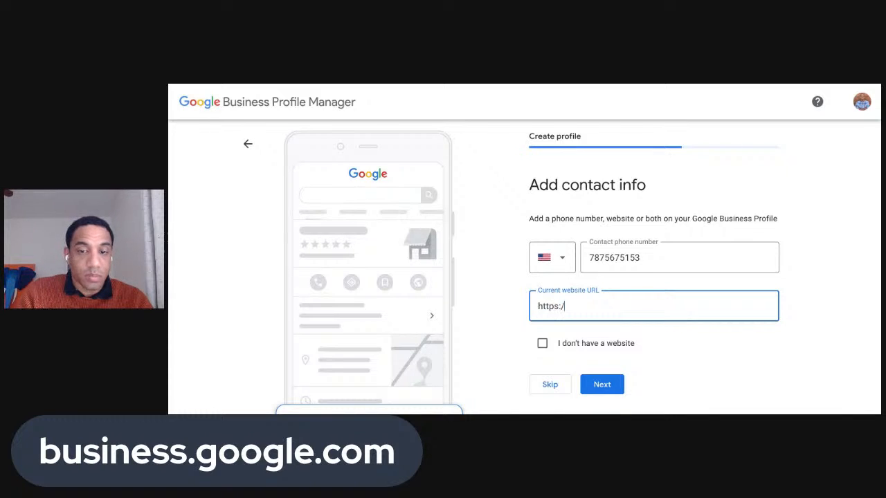
type("/cventura.me")
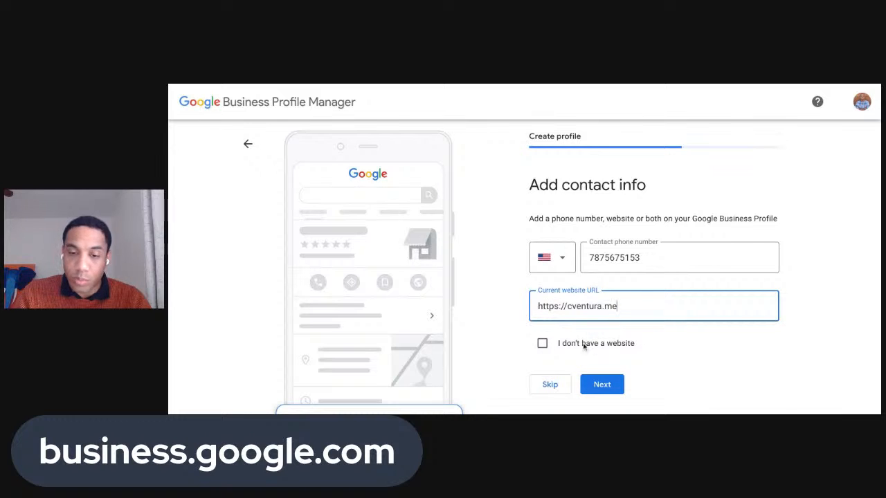
Continue to verification and enter the contact's name for the postcard by mail
left_click(602, 388)
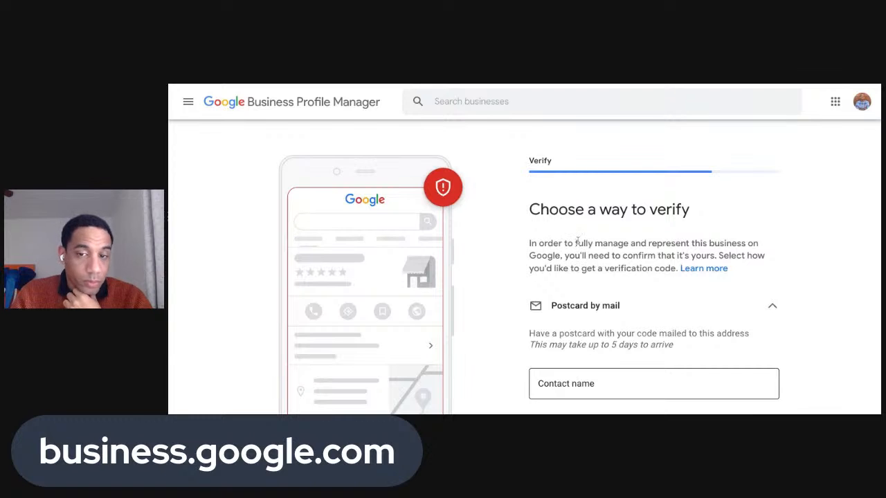
key("Tab")
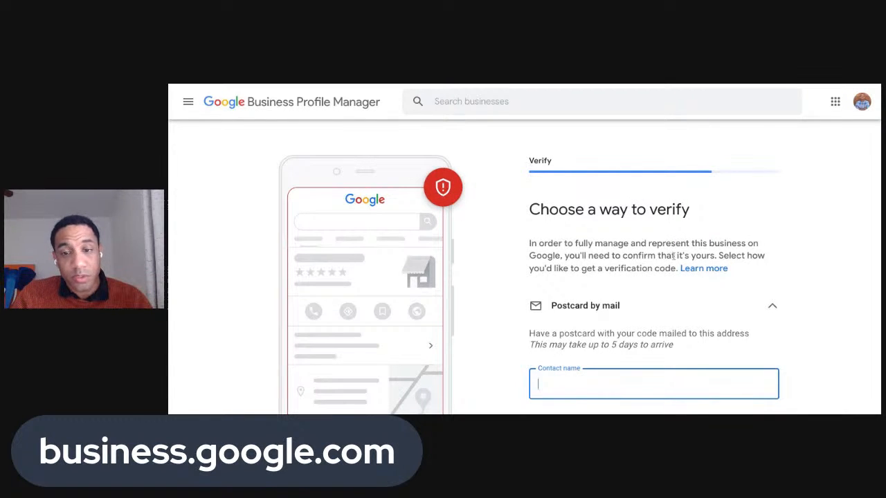
scroll(650, 290, "down", 2)
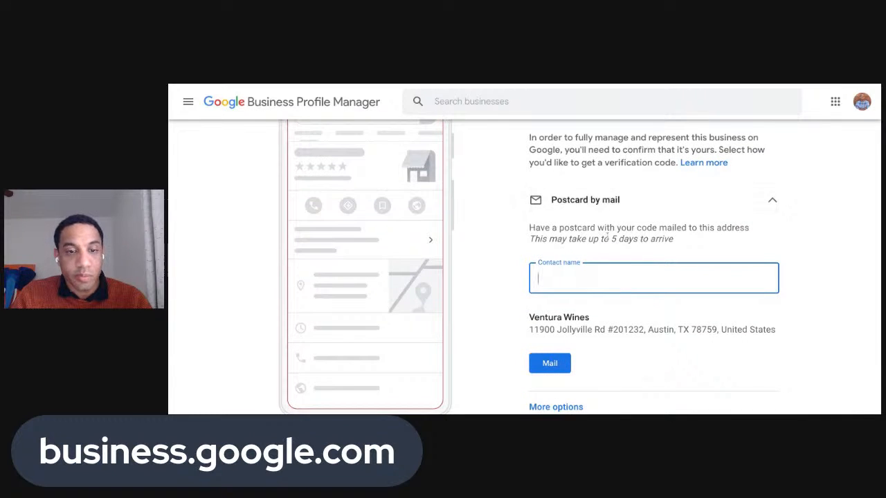
scroll(607, 237, "down", 1)
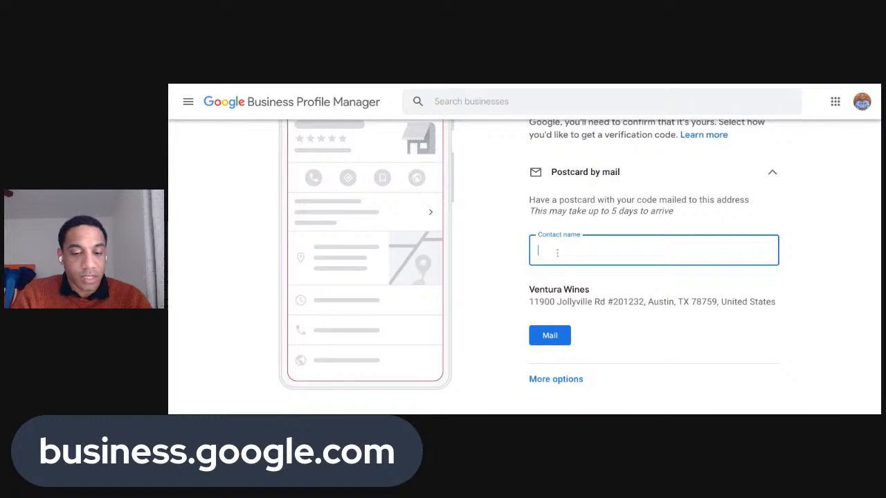
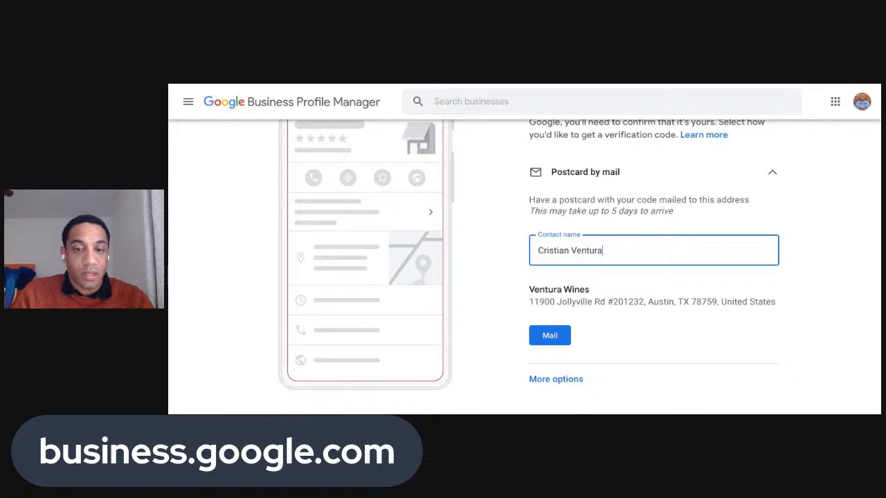
left_click_drag(529, 301, 771, 301)
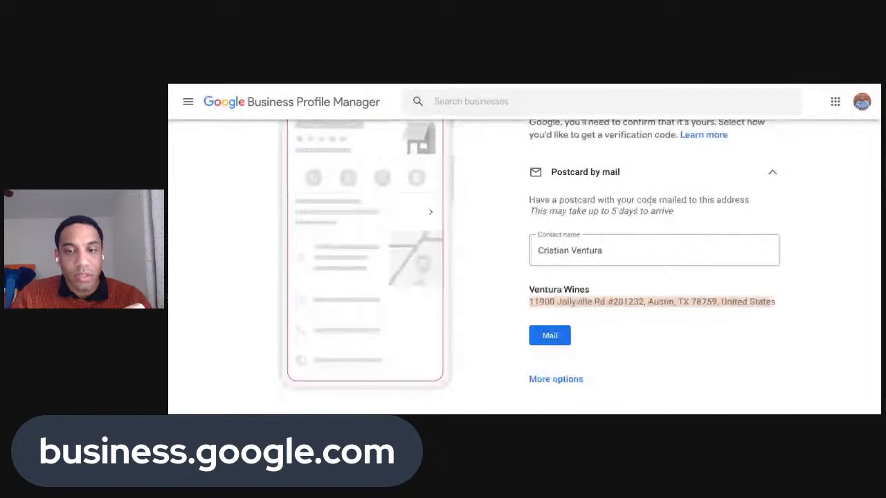
left_click(592, 267)
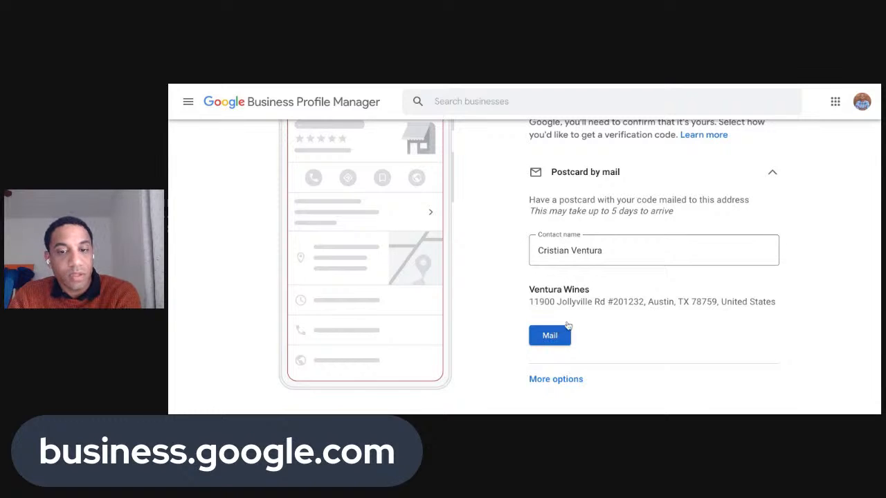
scroll(568, 325, "down", 1)
Expand the other verification options to see the choice of verifying later
left_click(563, 349)
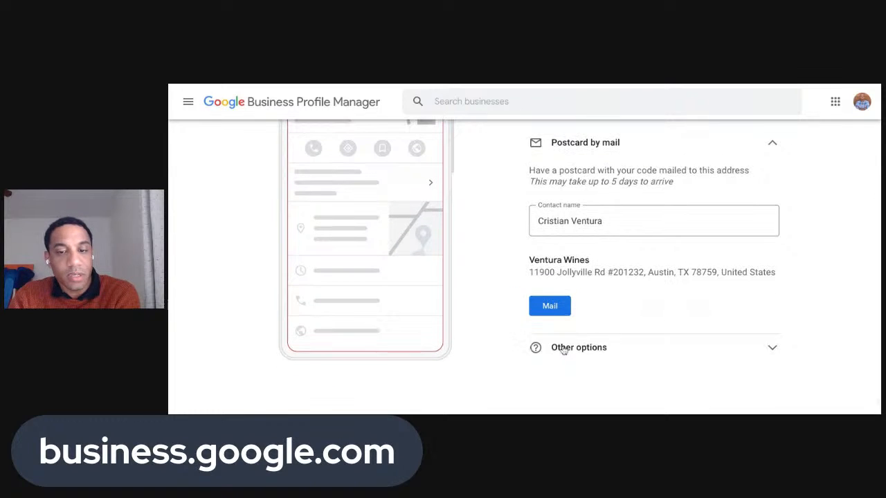
left_click(564, 348)
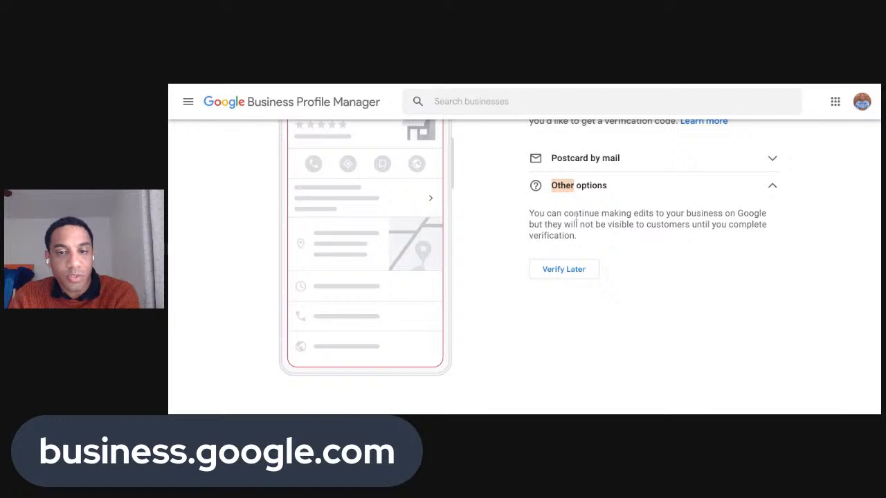
scroll(580, 235, "up", 3)
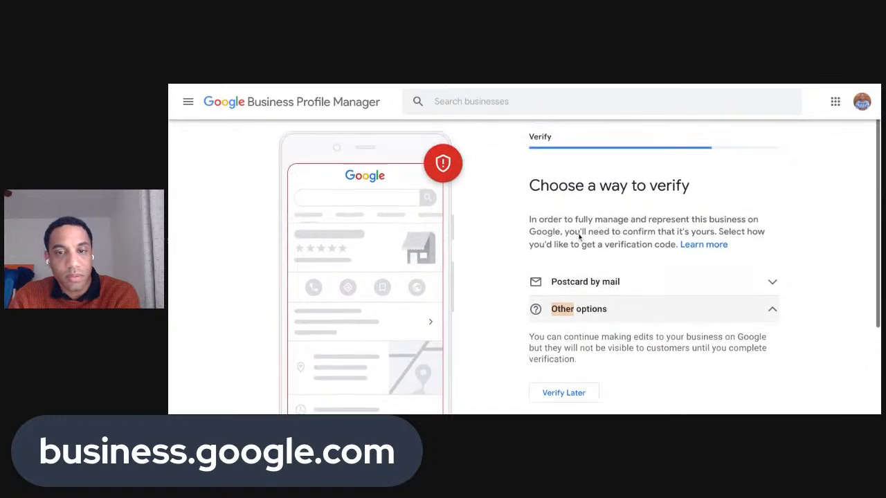
scroll(580, 237, "down", 1)
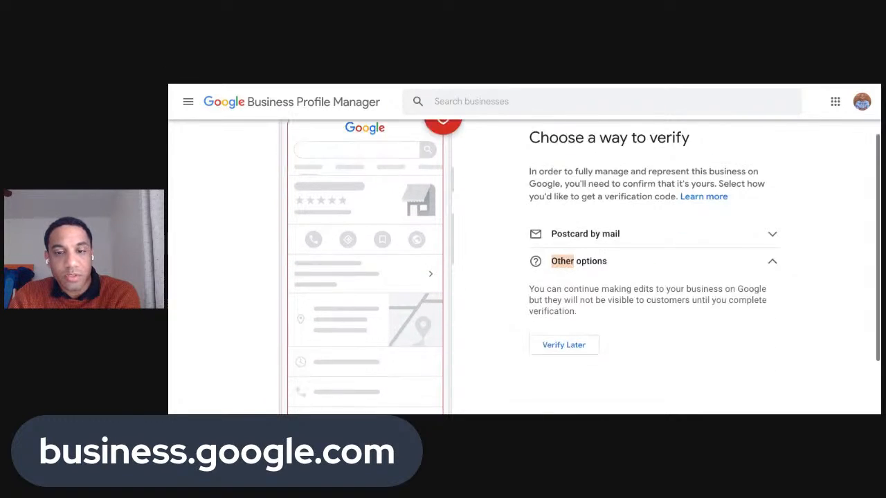
scroll(585, 246, "down", 1)
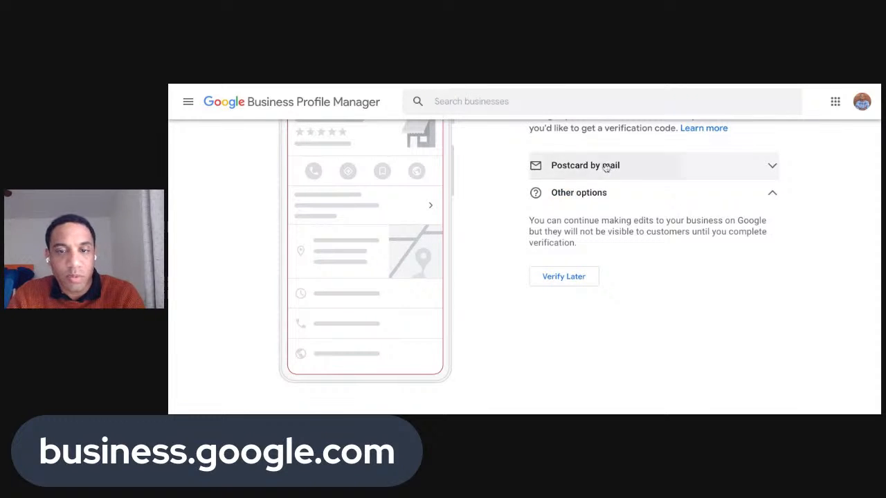
Reopen Postcard by mail, check the contact name, and request the postcard
left_click(606, 170)
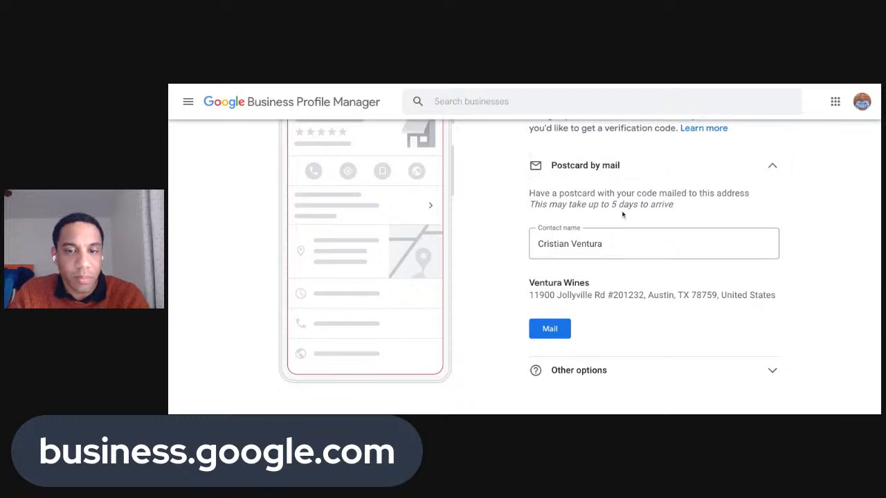
left_click(609, 243)
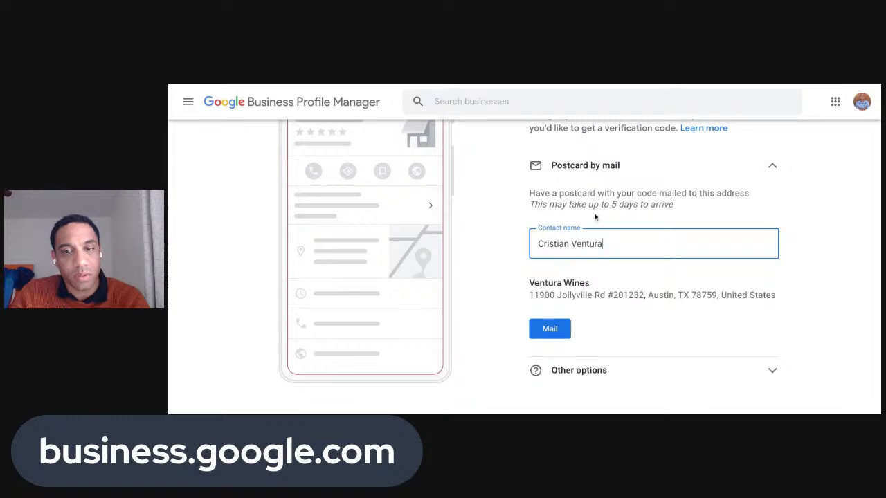
scroll(602, 251, "up", 1)
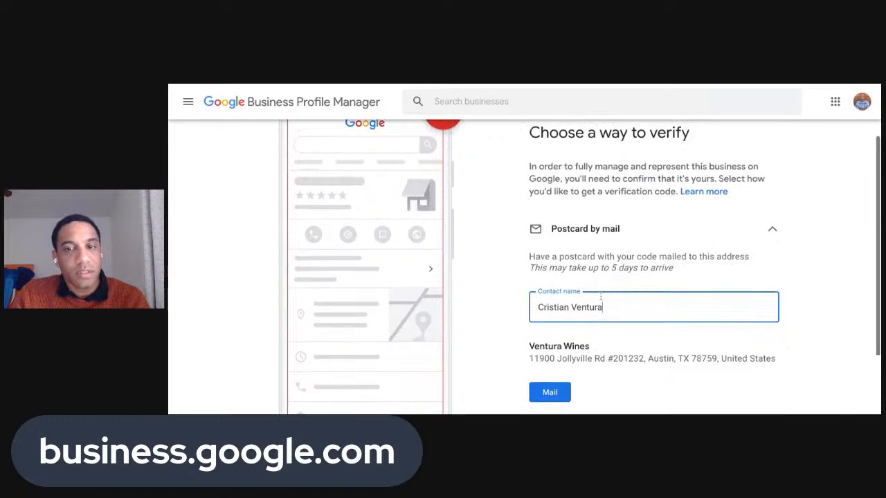
scroll(594, 305, "down", 2)
left_click(560, 310)
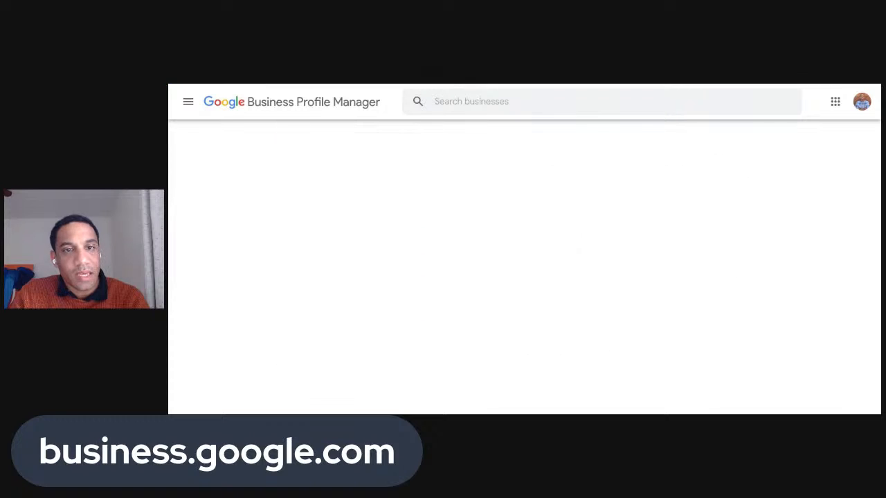
Review the 'Postcard is on its way!' confirmation for Ventura Wines and continue
scroll(542, 302, "up", 1)
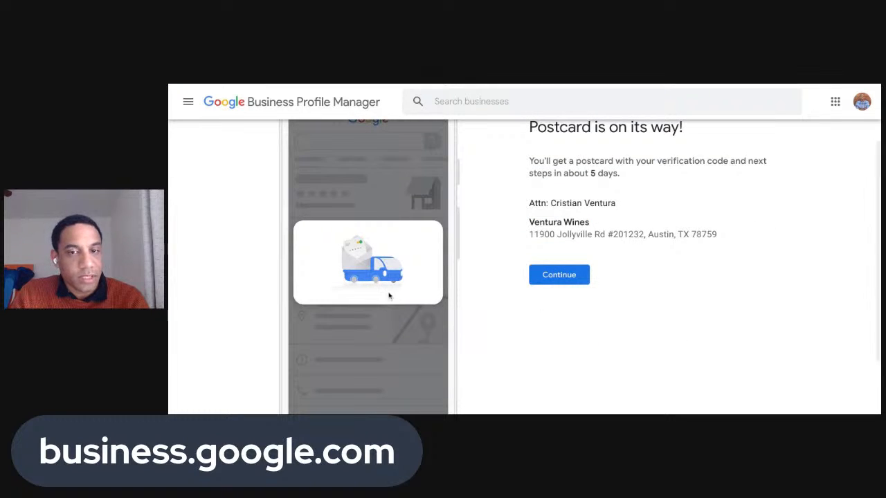
scroll(390, 295, "up", 1)
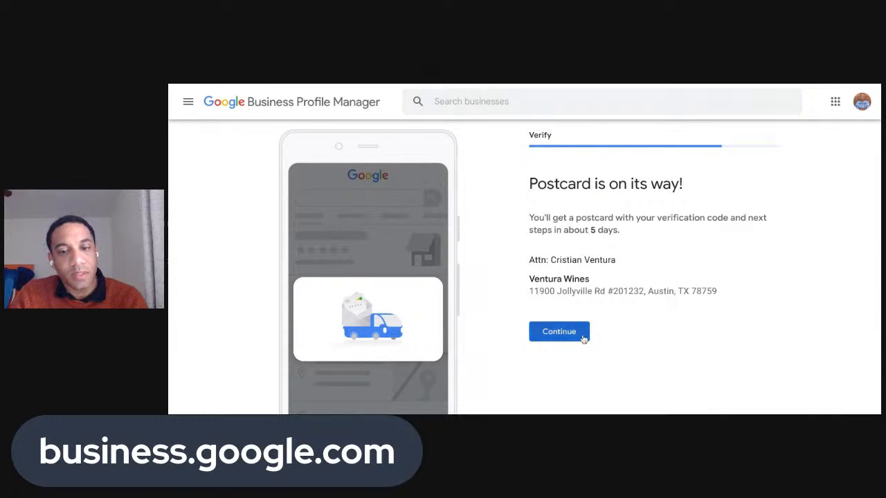
scroll(569, 330, "up", 1)
triple_click(526, 310)
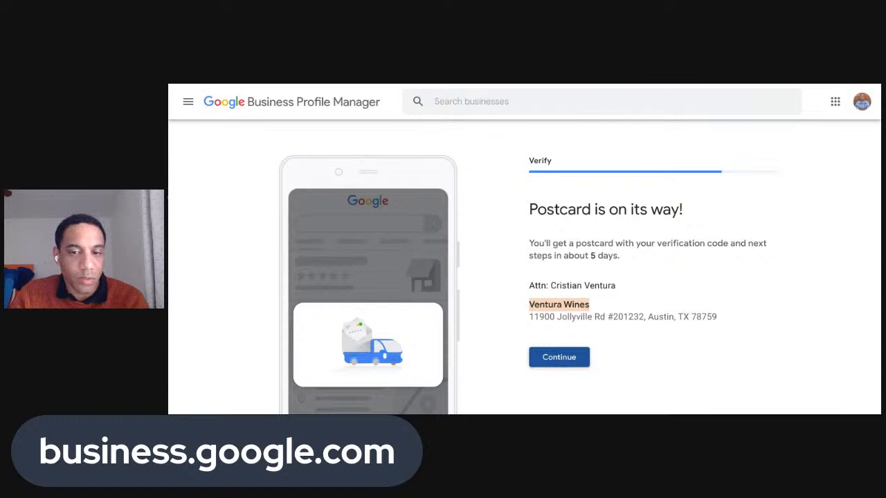
left_click(559, 357)
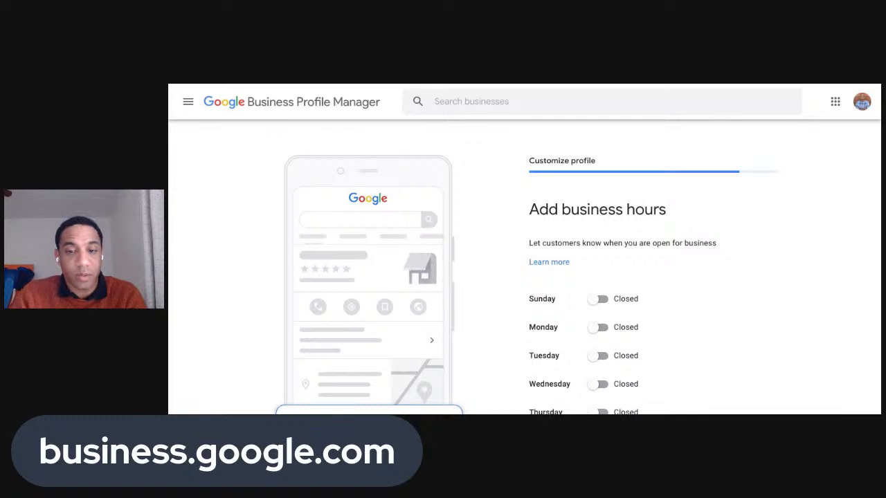
Mark Monday open from 11 am to 5 pm
scroll(615, 306, "down", 1)
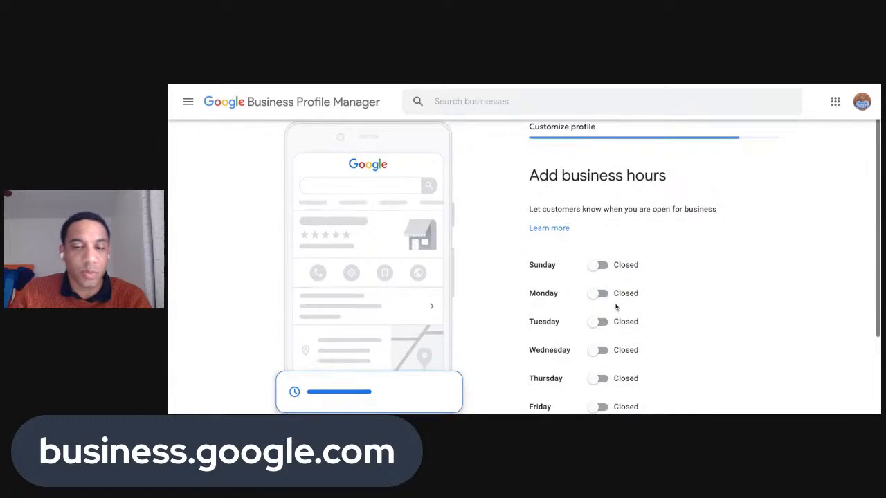
scroll(615, 306, "down", 1)
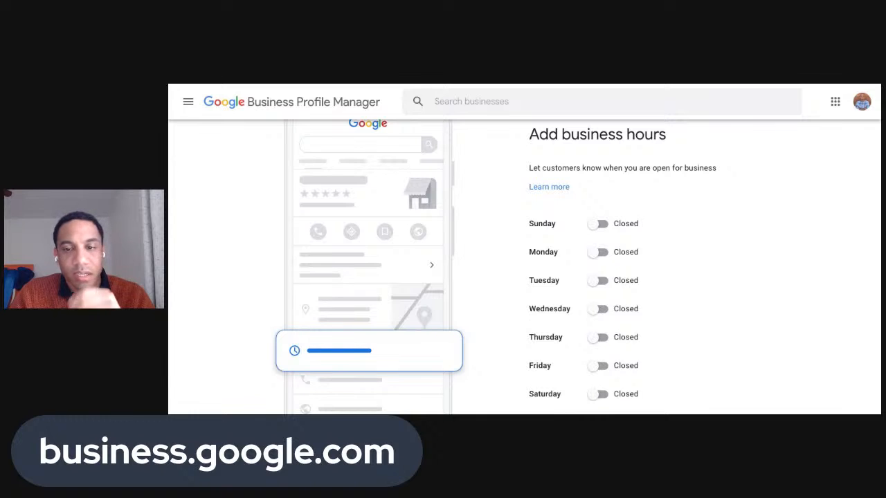
left_click(600, 252)
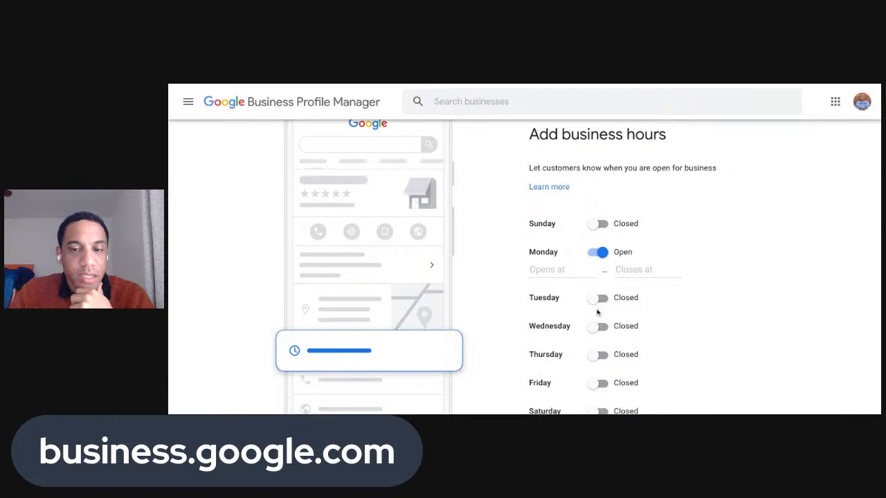
left_click(561, 270)
type("11 am")
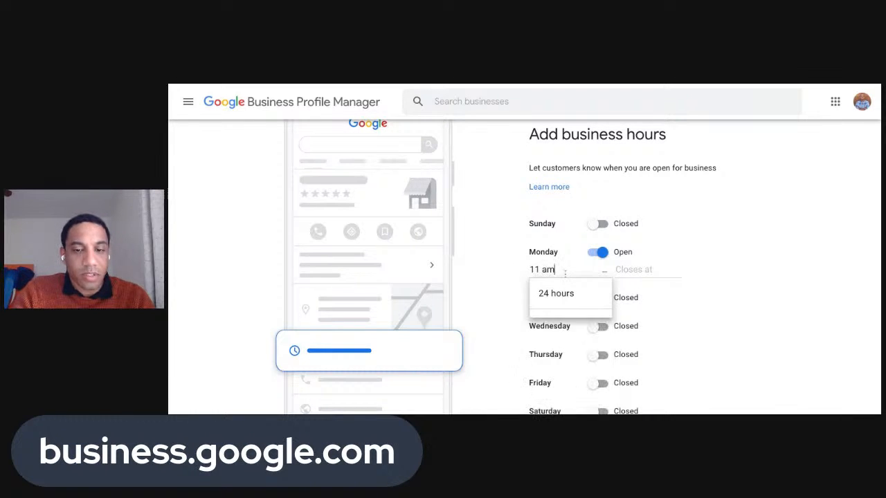
type(" 0")
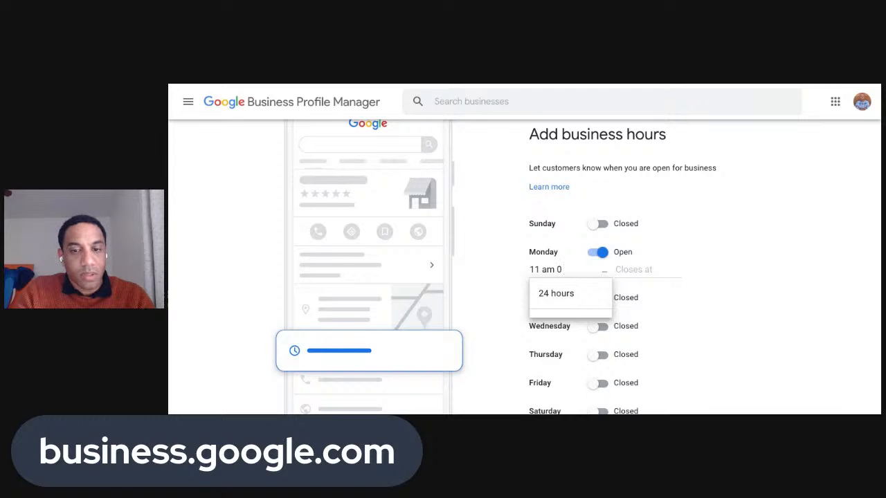
key("BackSpace")
type("- 5")
key("BackSpace")
key("BackSpace")
key("BackSpace")
key("BackSpace")
key("Tab")
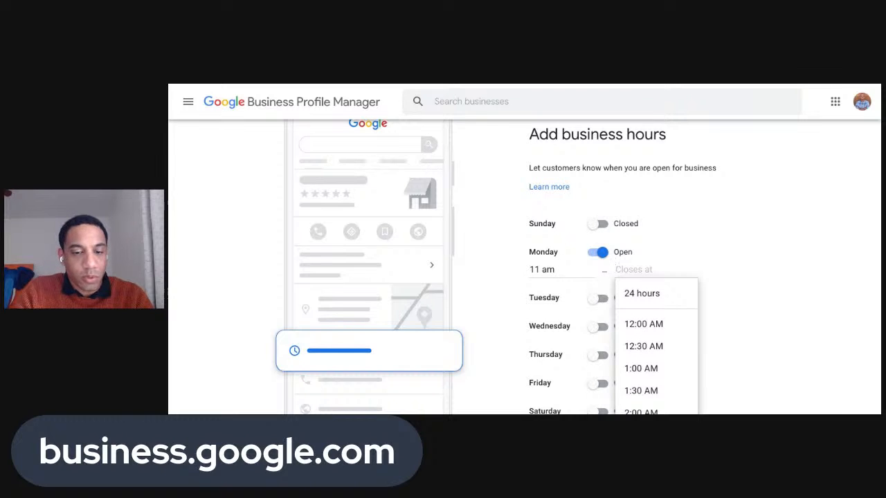
type("5")
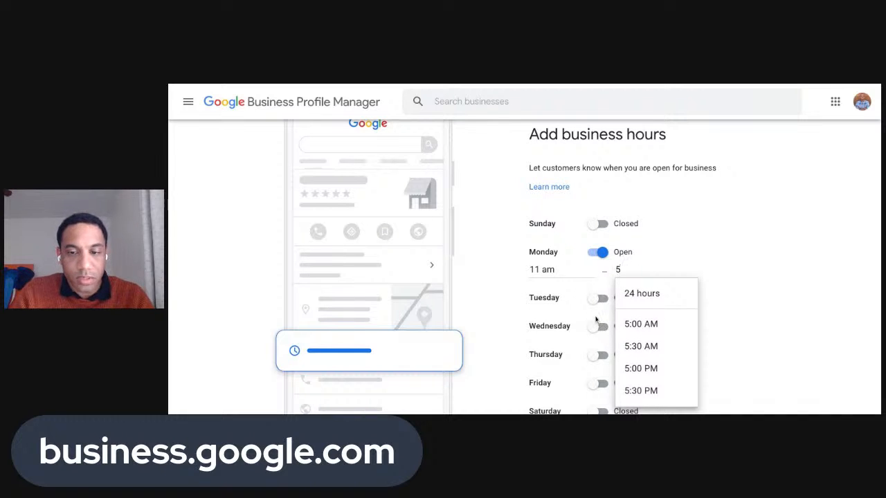
type("pm")
left_click(724, 257)
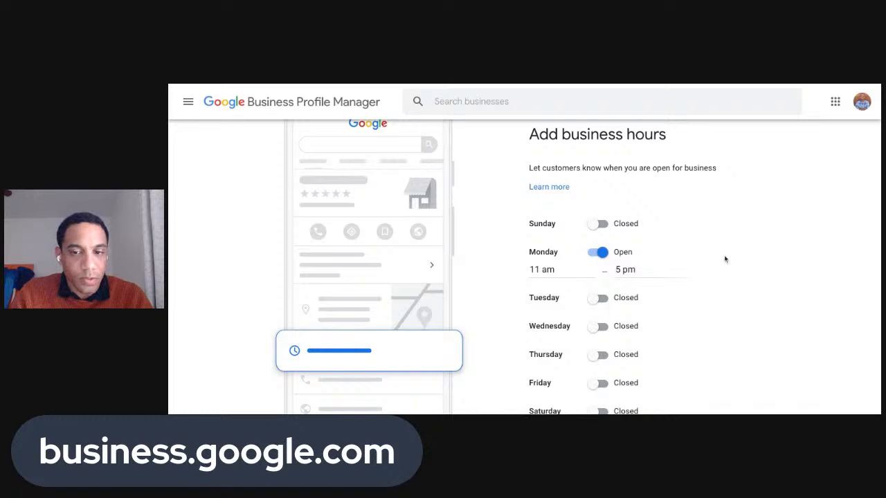
Mark Tuesday open from 11 am to 5 pm and submit the hours
left_click(593, 298)
scroll(591, 308, "down", 1)
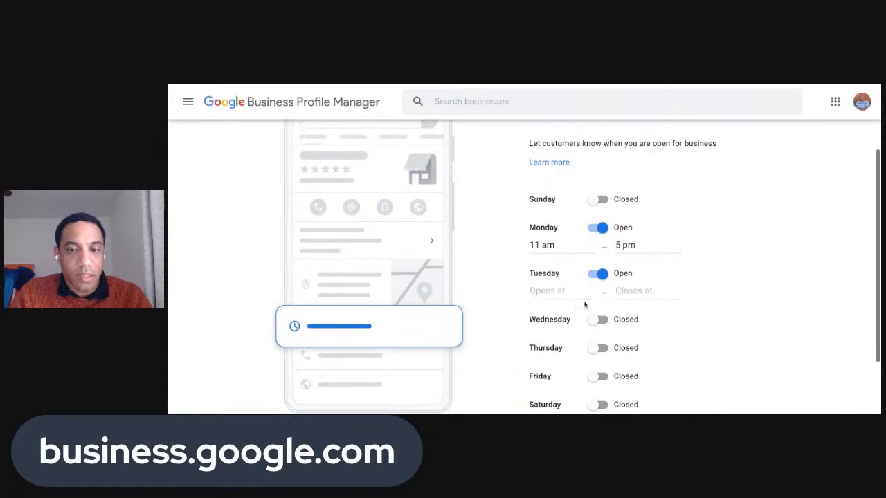
left_click(583, 295)
type("11 am")
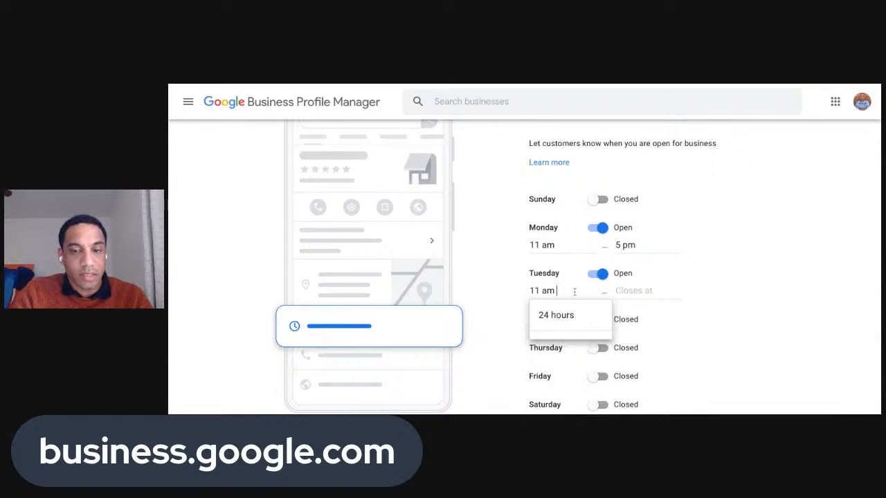
key("Tab")
type("5 pm")
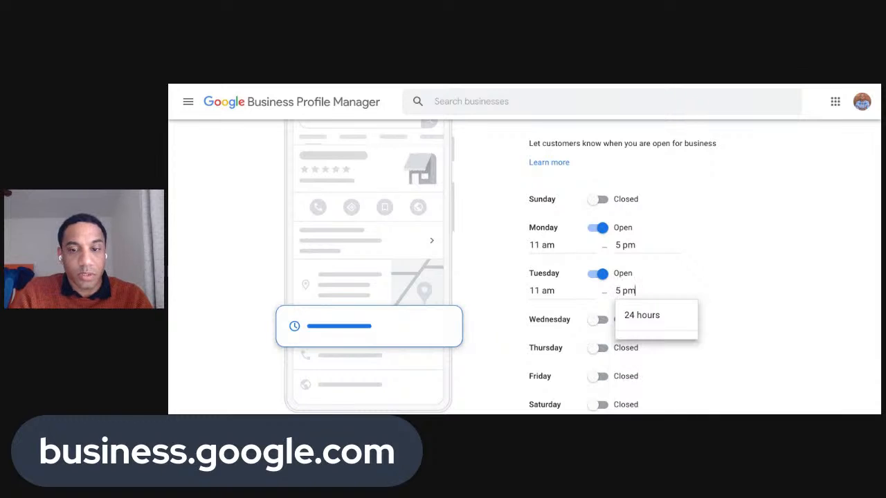
left_click(711, 281)
scroll(650, 233, "down", 2)
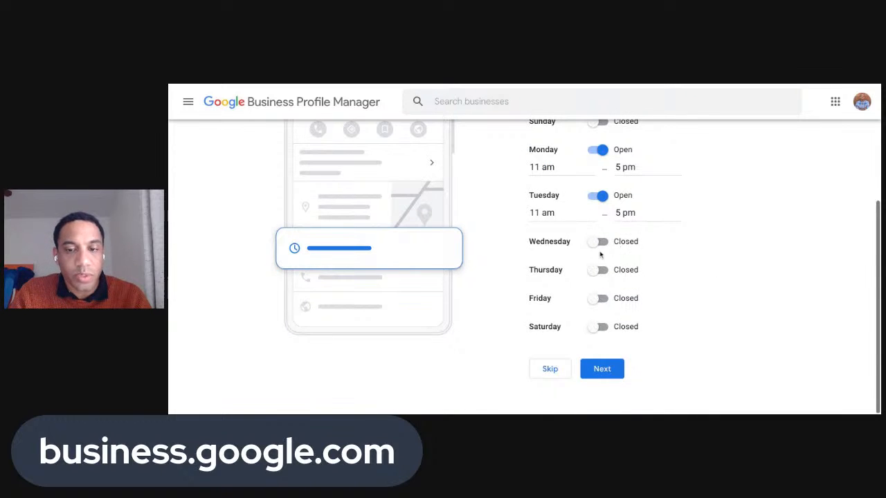
left_click(597, 373)
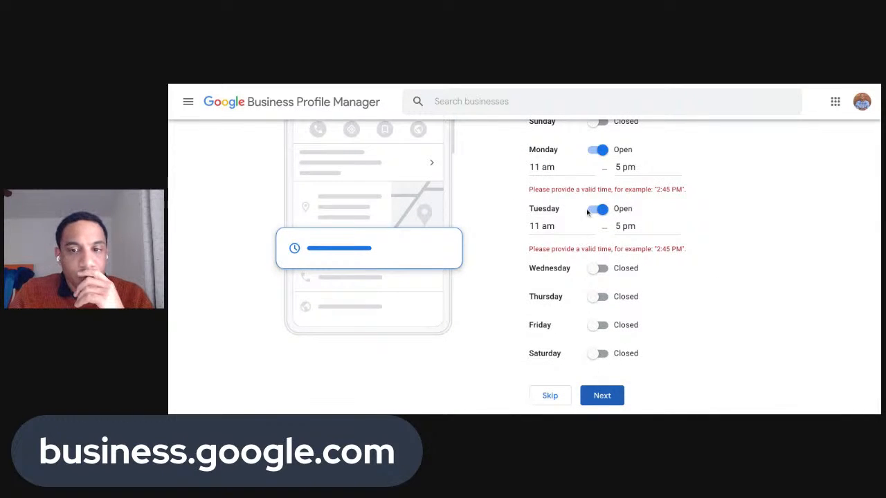
Correct Monday and Tuesday hours to 11:00 am–5:00 pm format and resubmit
left_click(626, 167)
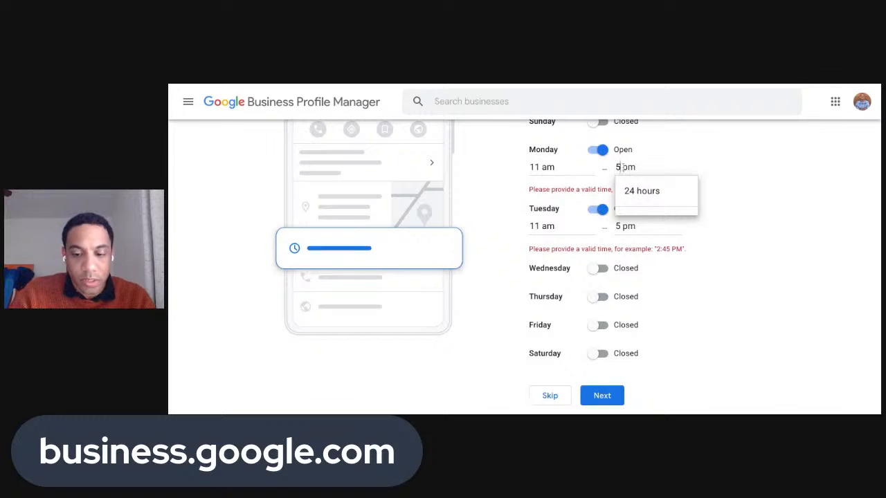
type(":00")
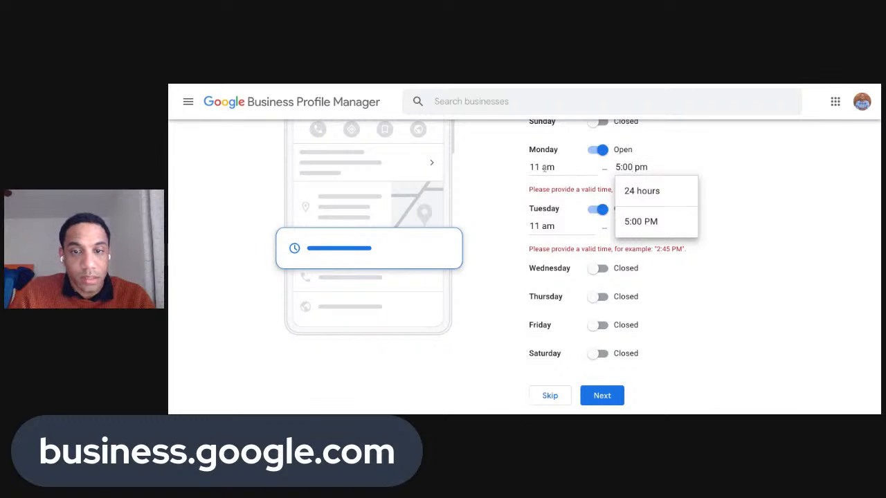
left_click(544, 167)
type(":00")
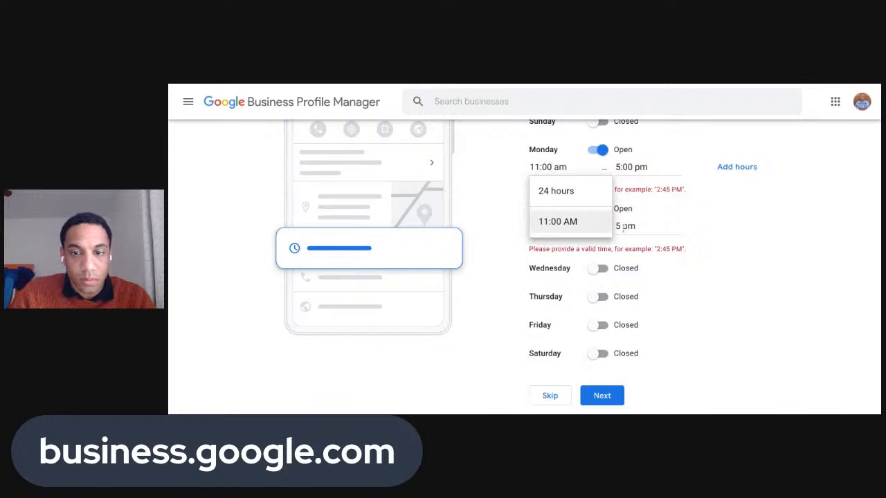
left_click(618, 226)
type(":00")
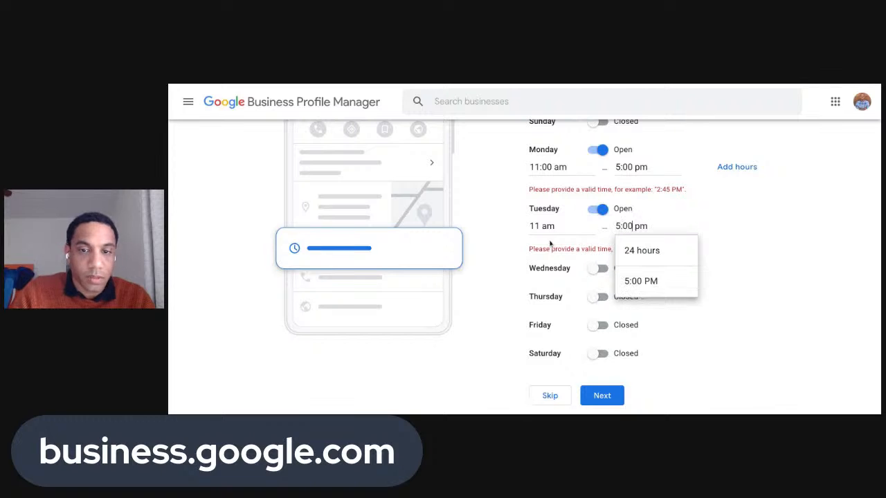
left_click(536, 227)
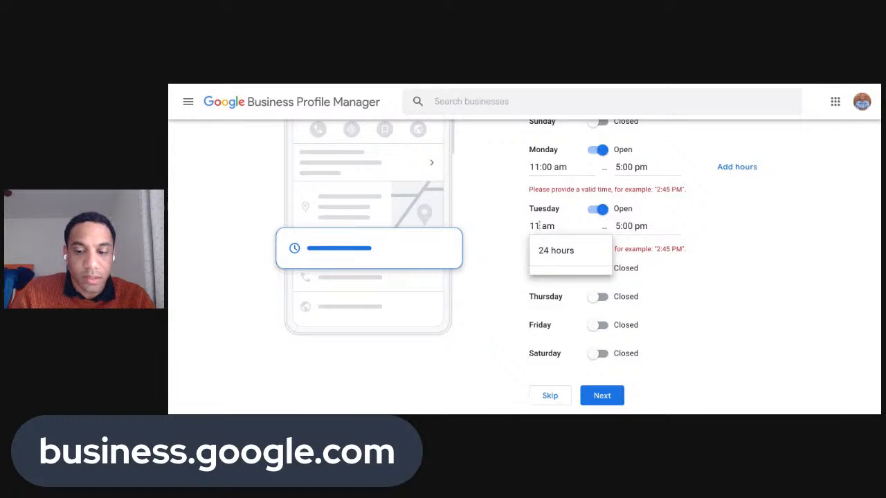
type(":00")
left_click(601, 396)
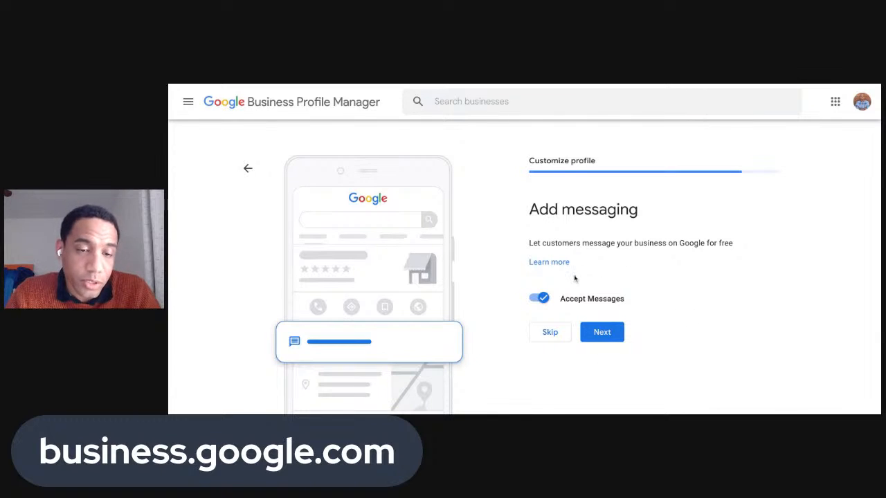
Keep messaging on, then type 'Austin Texas winery with hip tasting room. Red wine, white wine. Wine club'
left_click(602, 334)
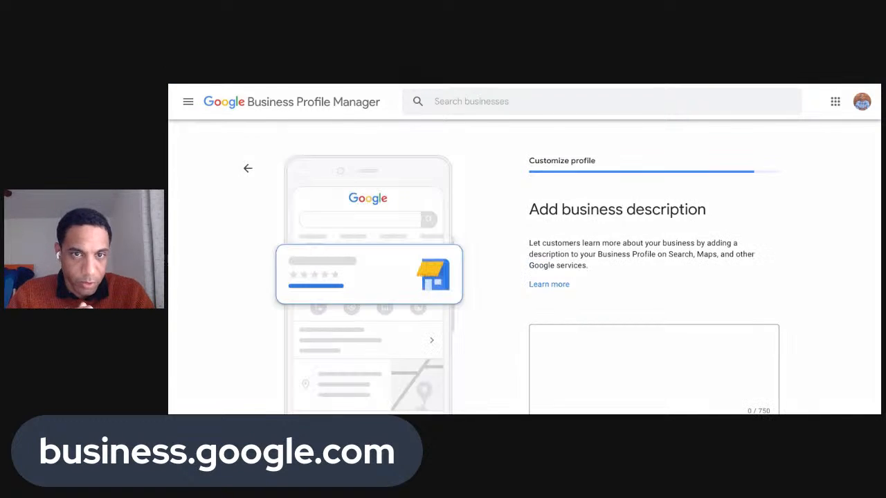
scroll(607, 292, "down", 1)
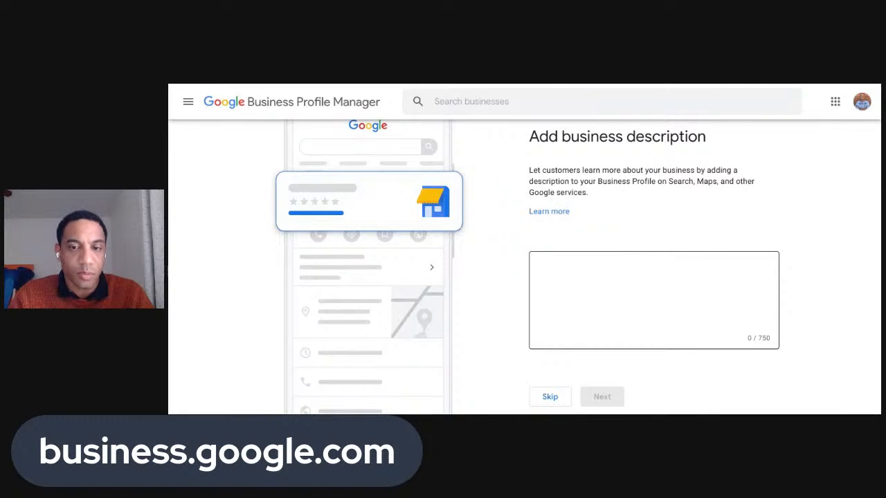
left_click(653, 299)
scroll(653, 299, "down", 1)
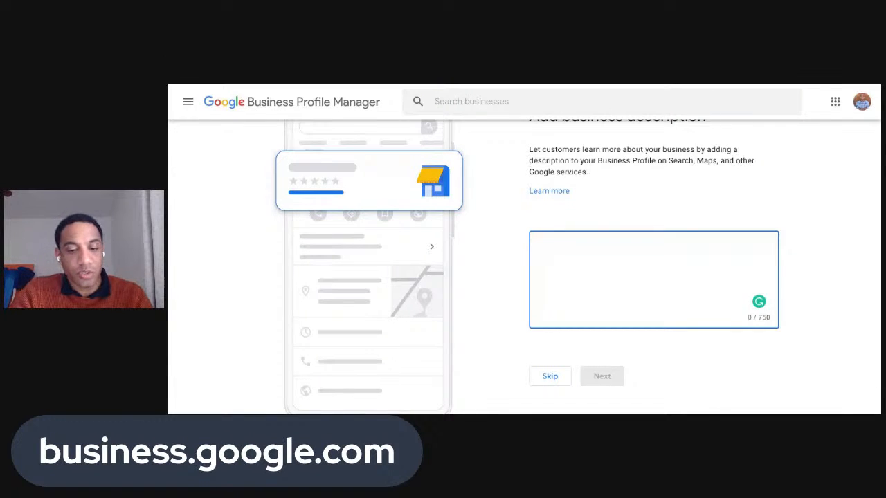
type("Austin ,")
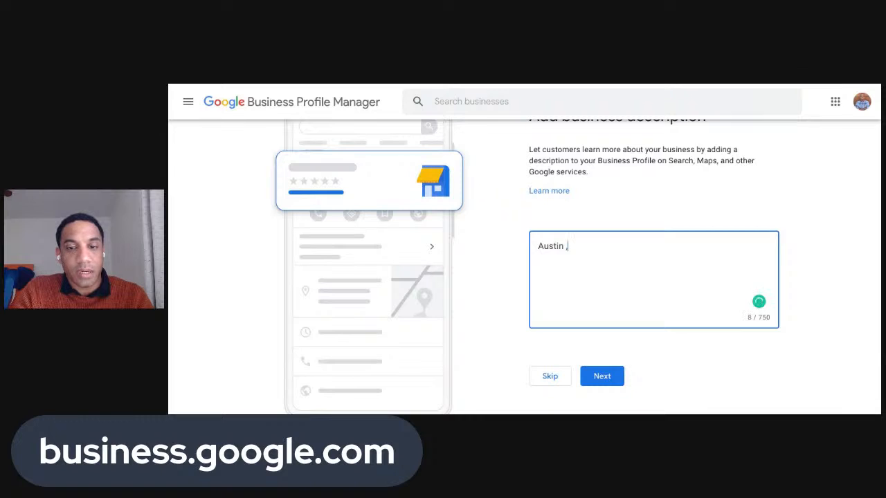
type(" Texas")
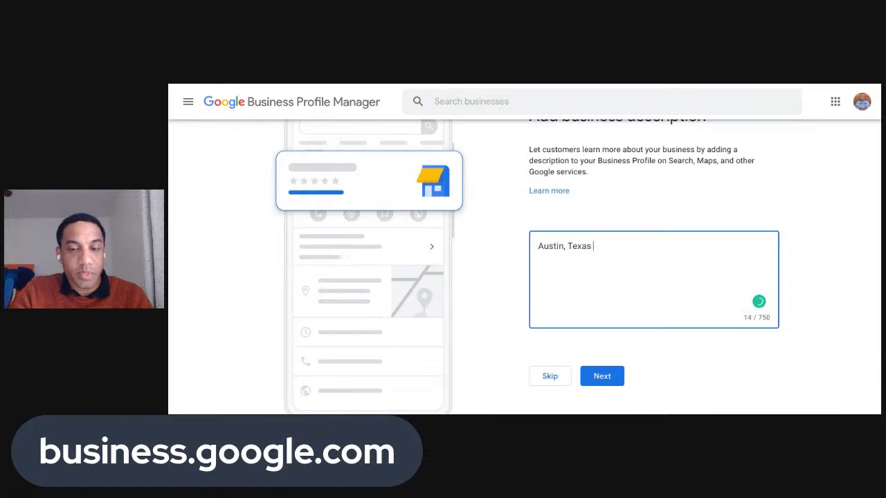
type(" winery")
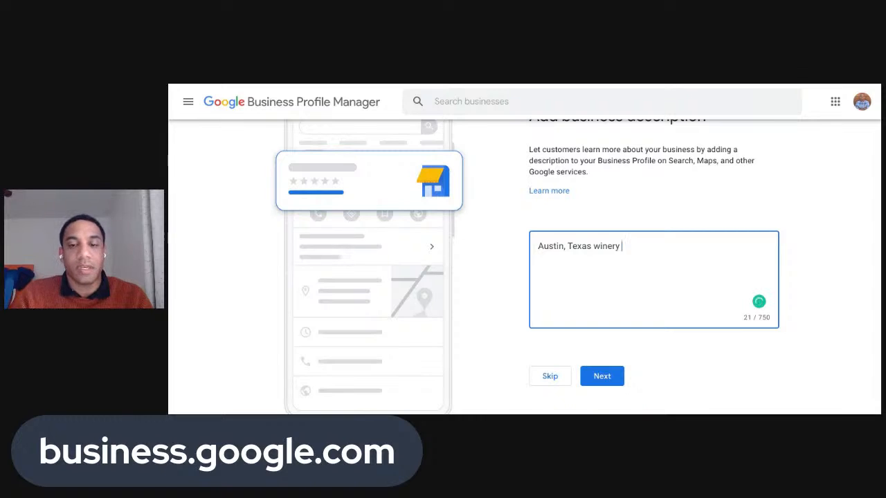
type(" with a")
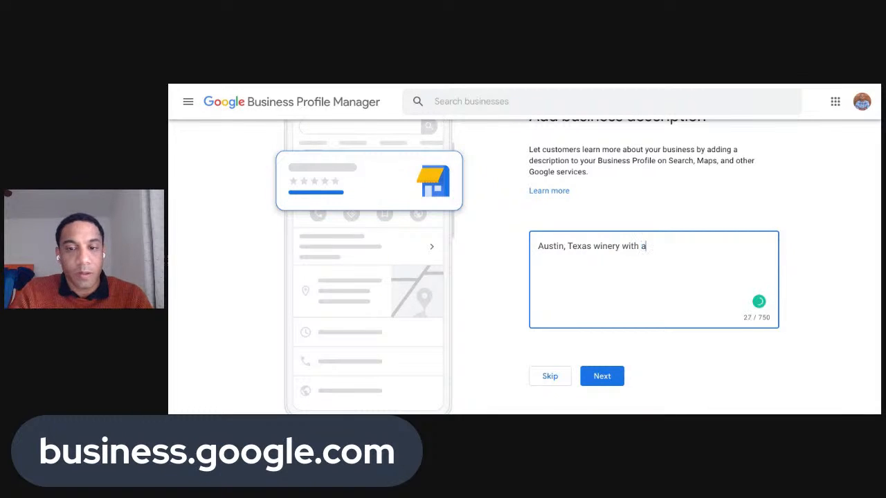
type(" hop")
key("BackSpace")
key("BackSpace")
key("BackSpace")
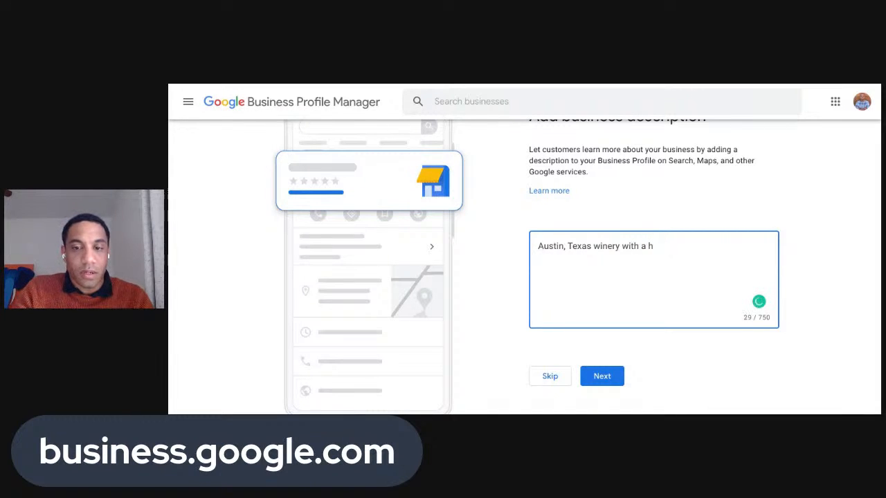
type("ip tasting room")
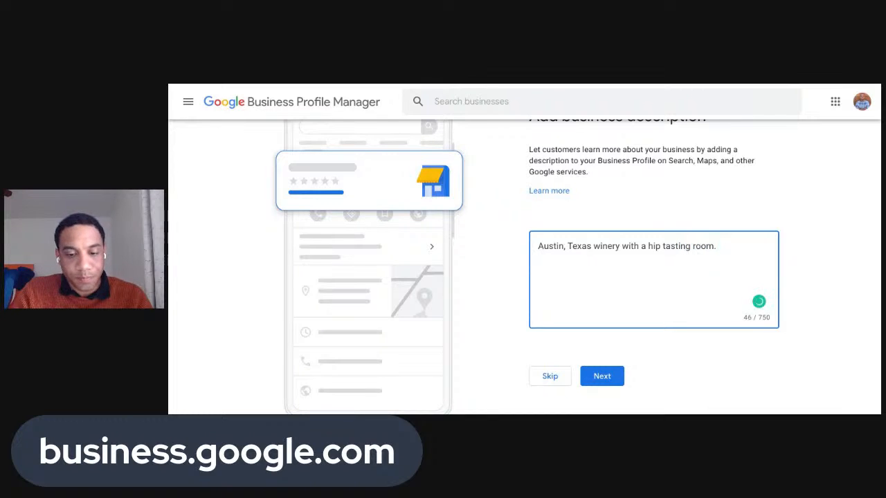
type(". Red wi")
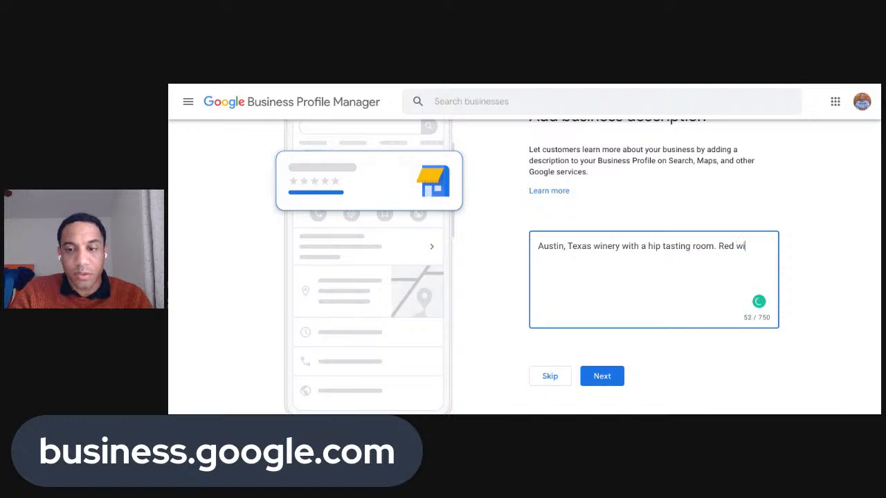
type("ne")
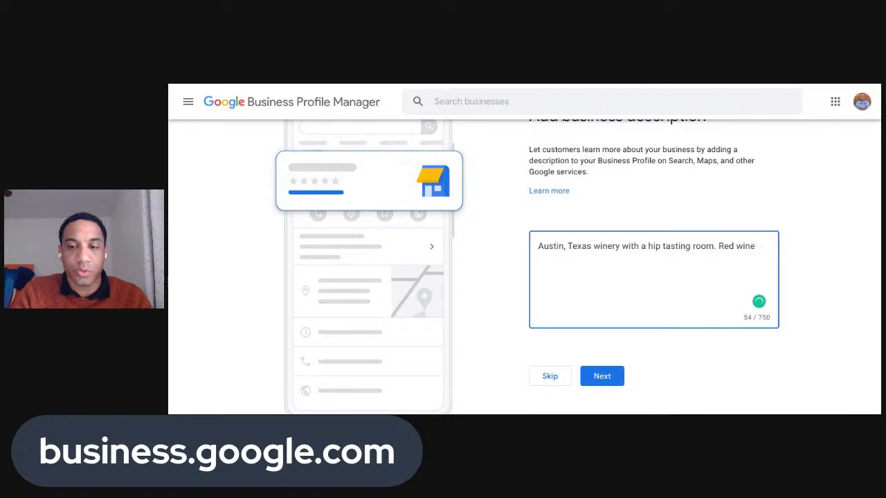
type(", ww")
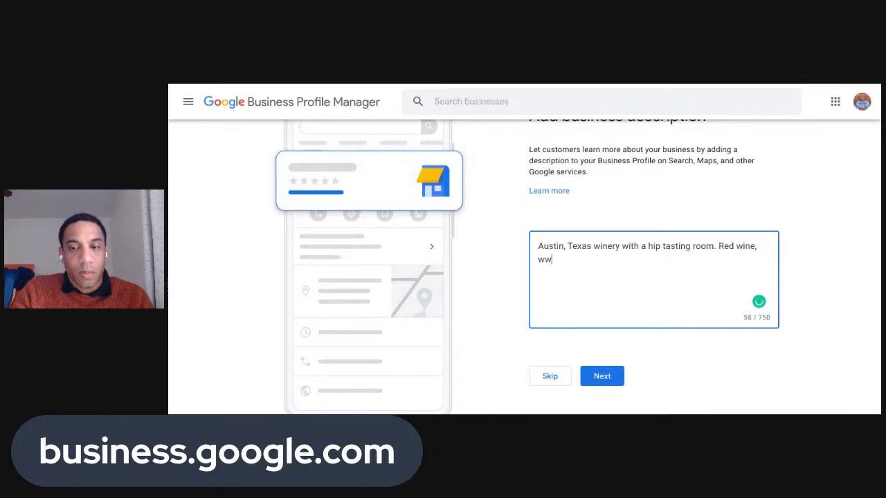
key("BackSpace")
key("BackSpace")
type("white")
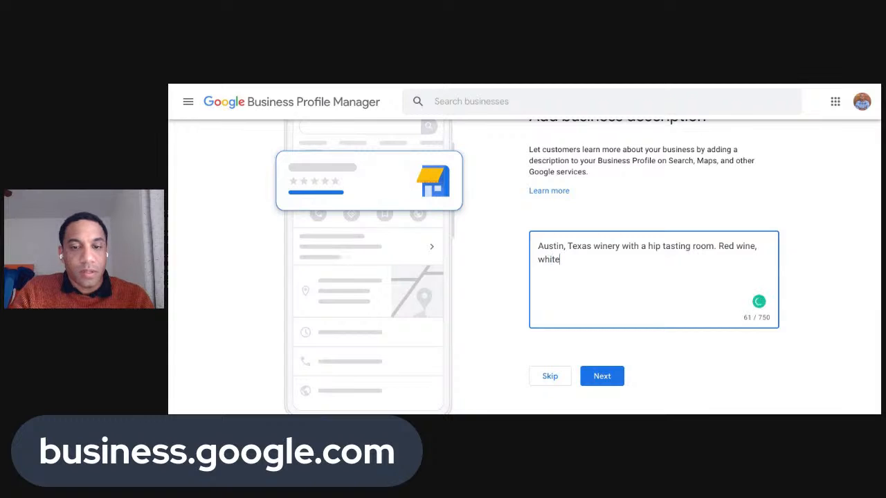
type(" wine. W")
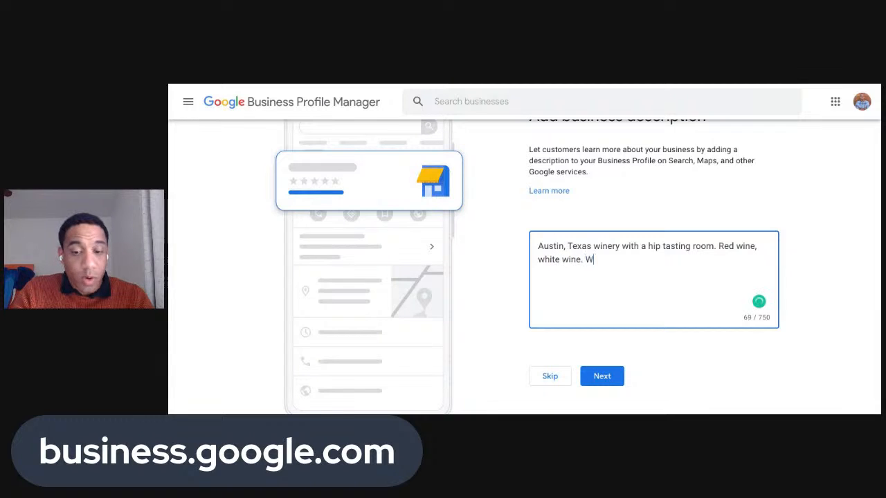
type("ine club")
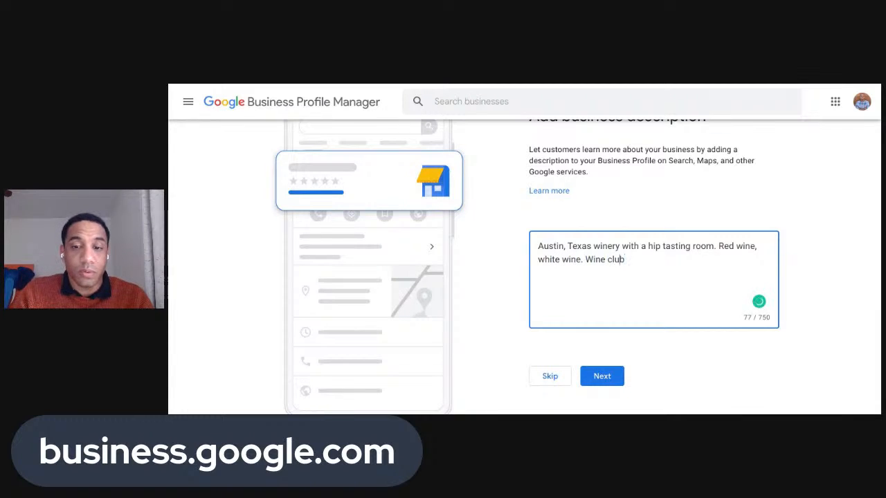
Change the ending to 'Join our Wine Club!' and review the finished 87-character description
key("Left")
key("Left")
key("Left")
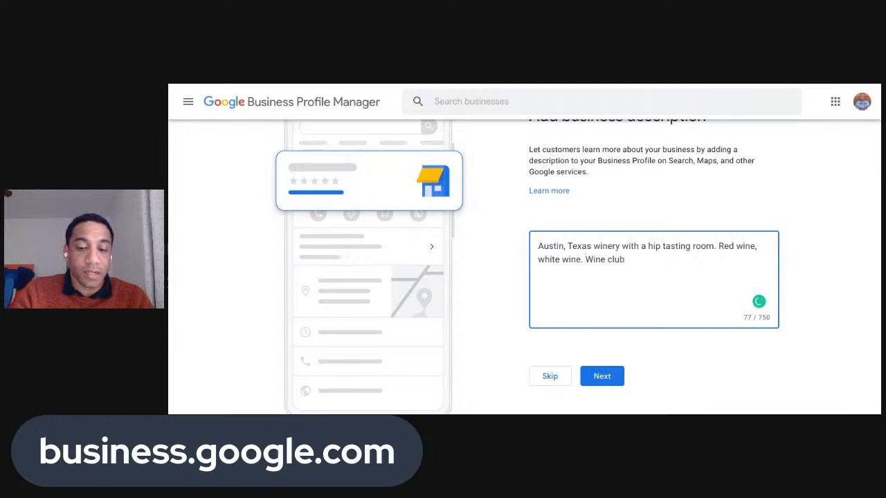
type("Join")
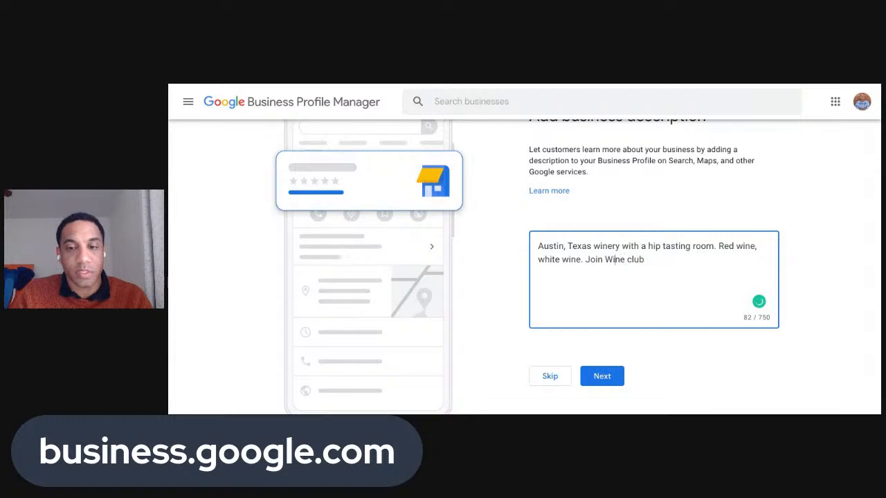
key("Right")
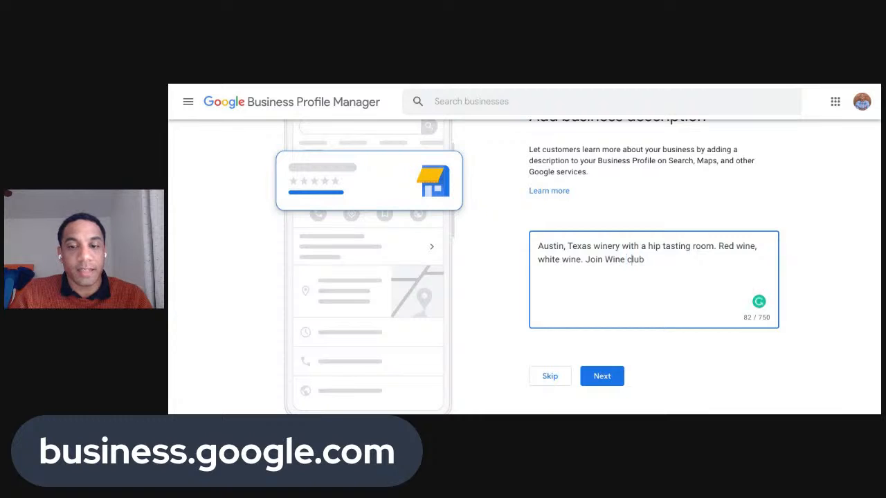
key("BackSpace")
type("C")
key("Right")
key("Right")
key("Right")
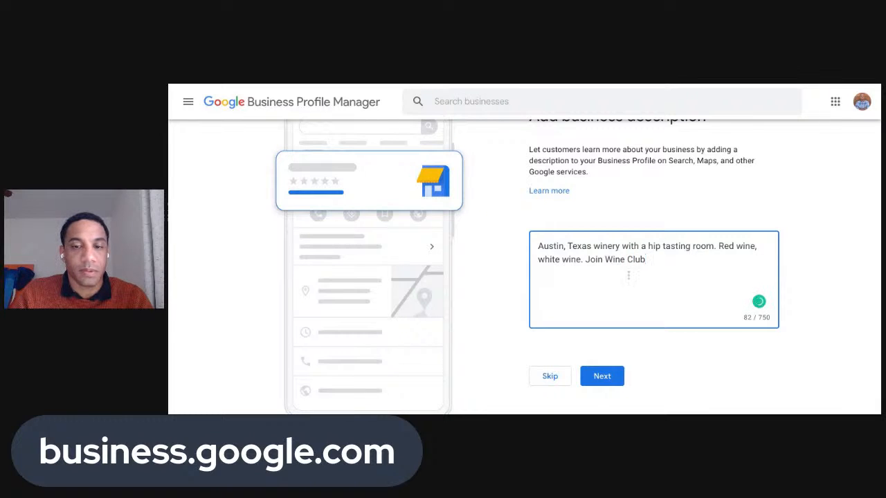
left_click(606, 259)
type("our")
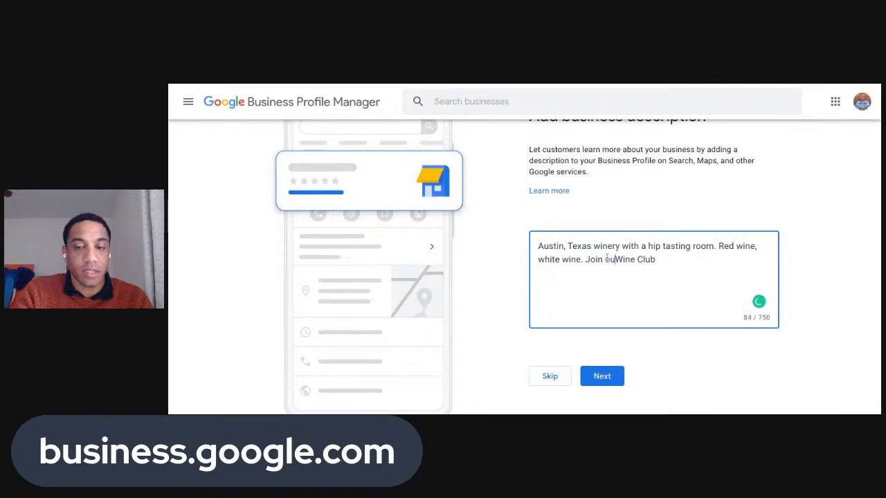
key("End")
type("!")
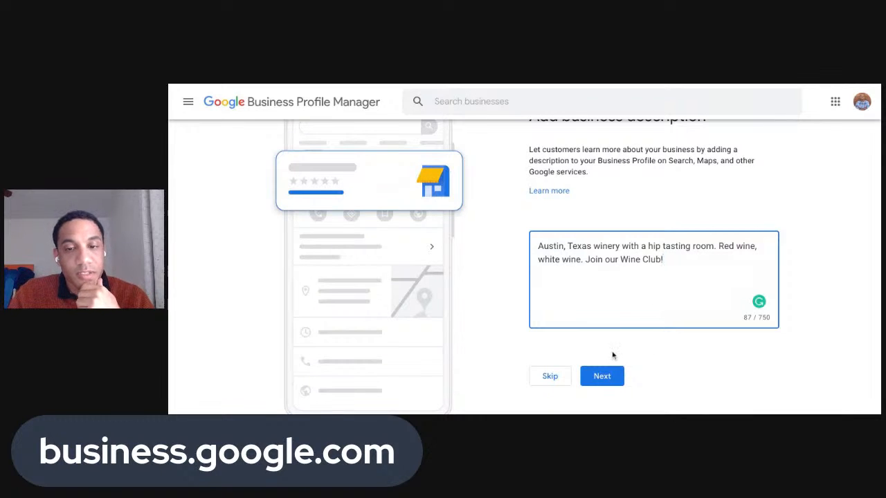
left_click(755, 324)
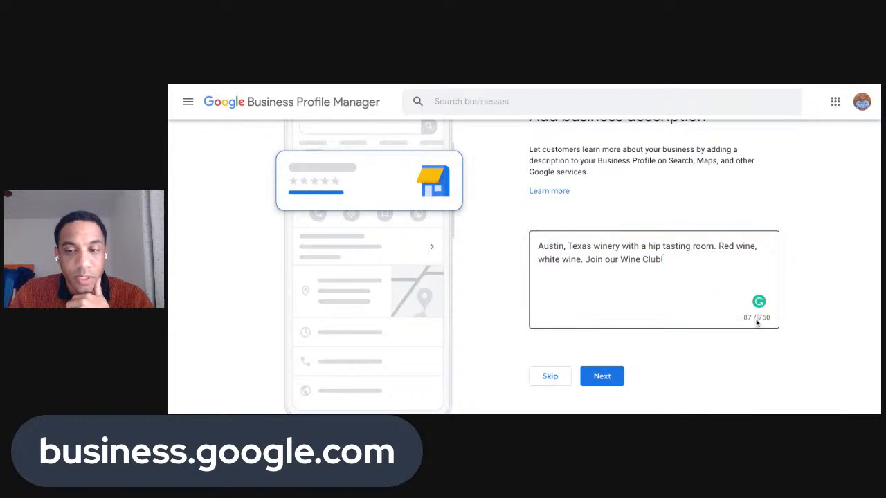
left_click(694, 281)
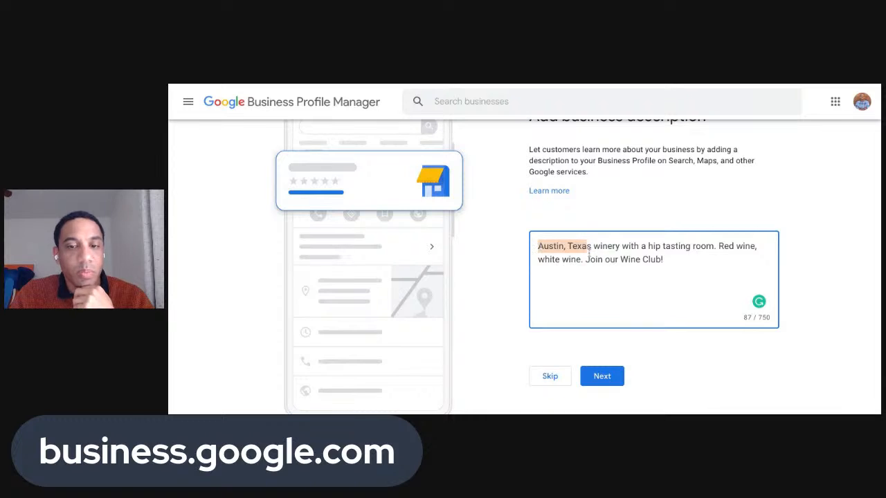
scroll(590, 246, "up", 2)
scroll(590, 253, "down", 2)
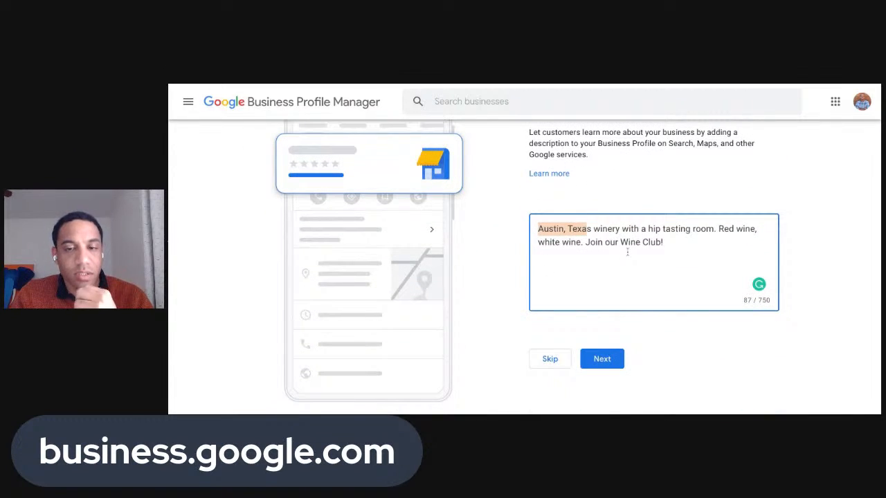
left_click(587, 231)
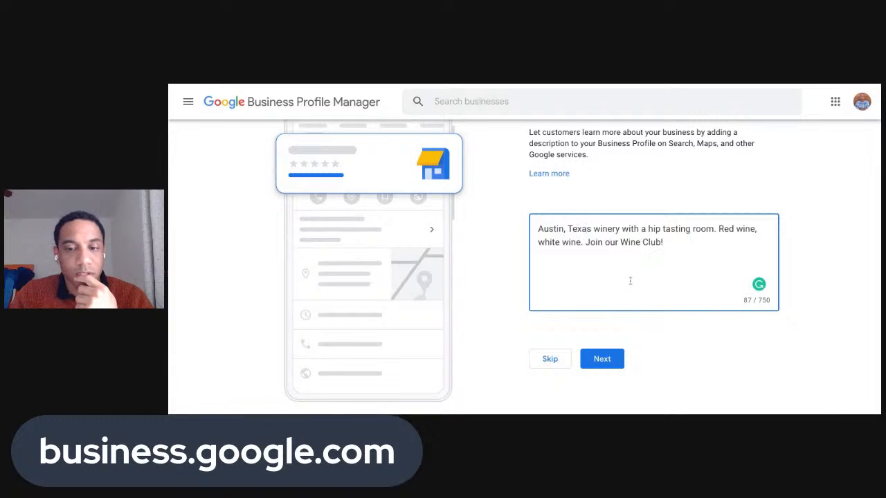
Save the description with Next and skip the Add photos page
left_click(603, 359)
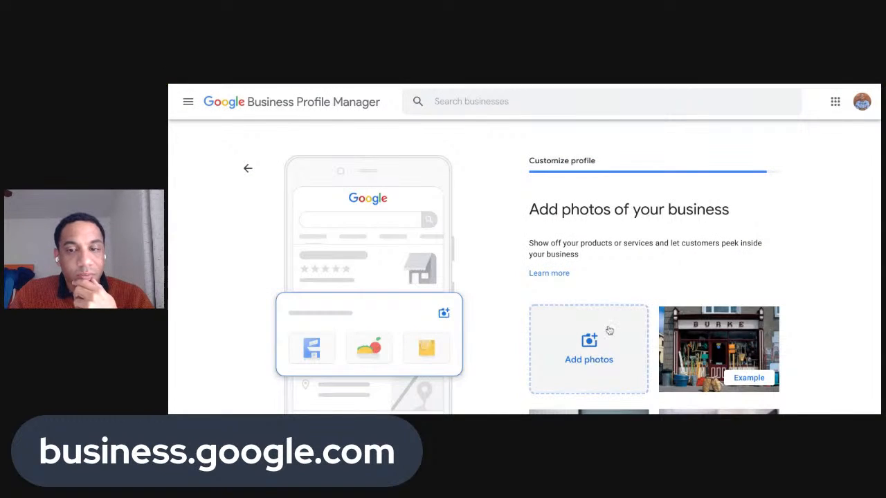
scroll(611, 276, "down", 2)
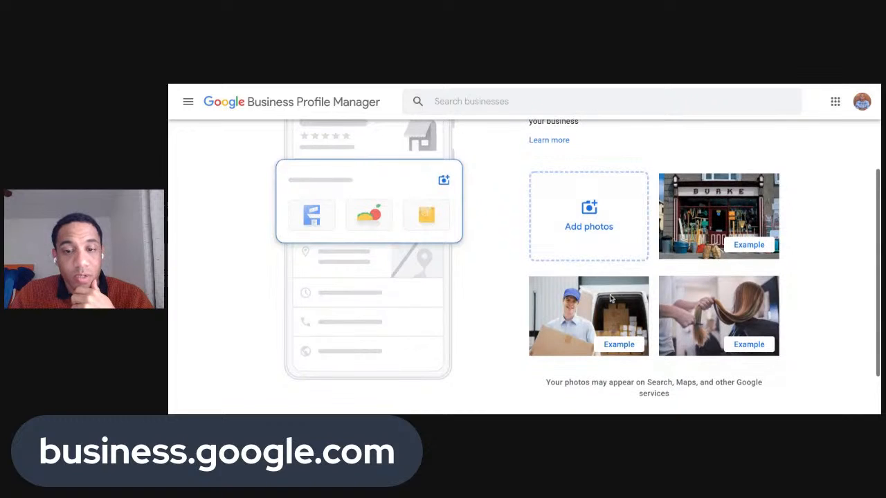
scroll(629, 258, "up", 1)
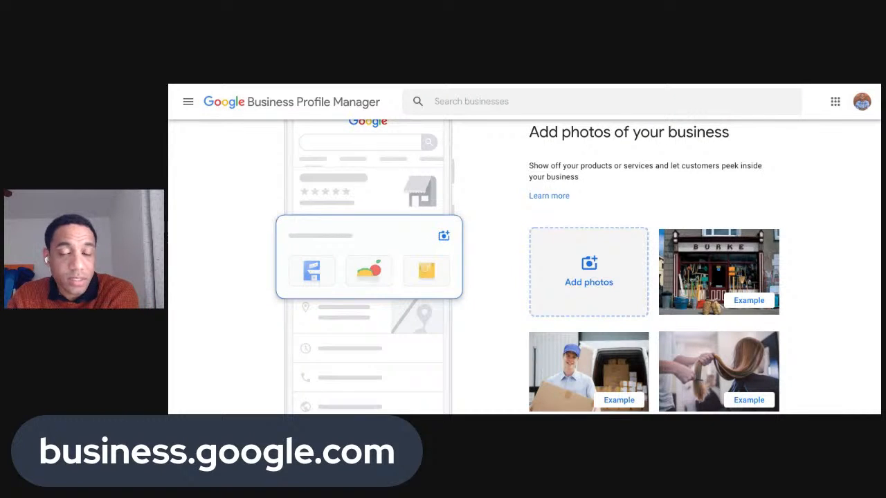
scroll(619, 327, "down", 3)
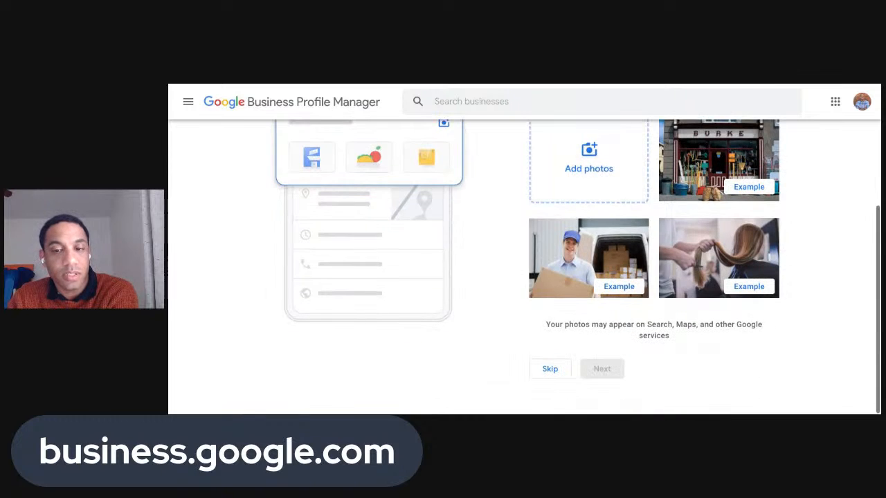
left_click(554, 370)
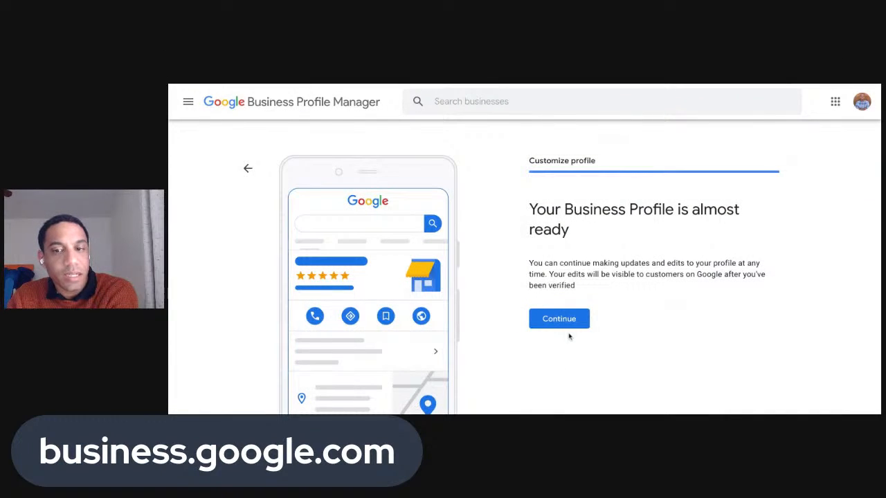
Continue past 'Your Business Profile is almost ready' to the Ventura Wines dashboard
scroll(574, 305, "down", 2)
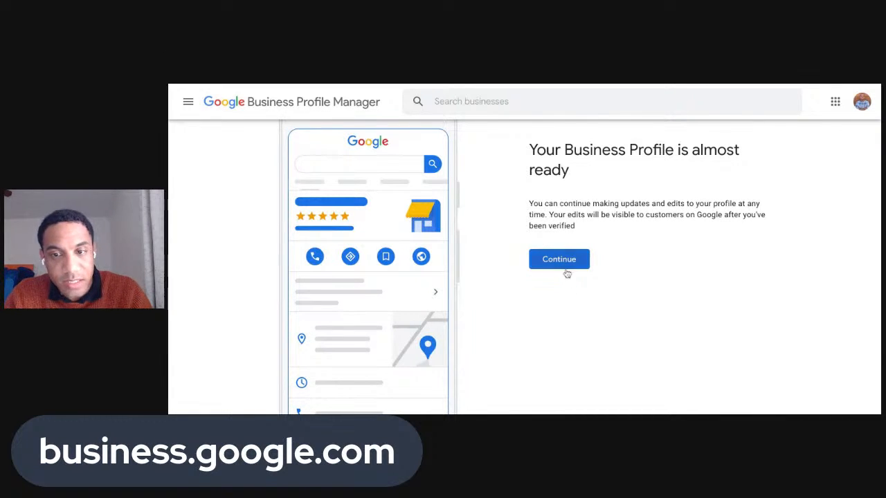
scroll(565, 271, "down", 1)
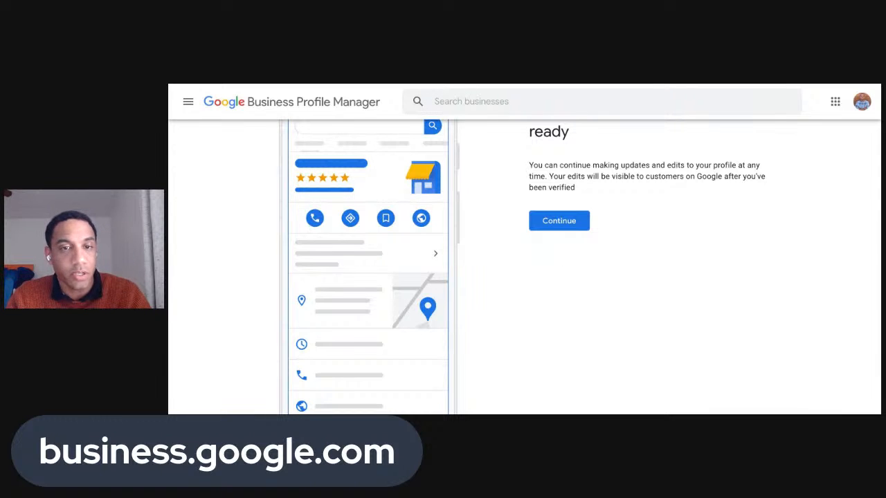
left_click(561, 223)
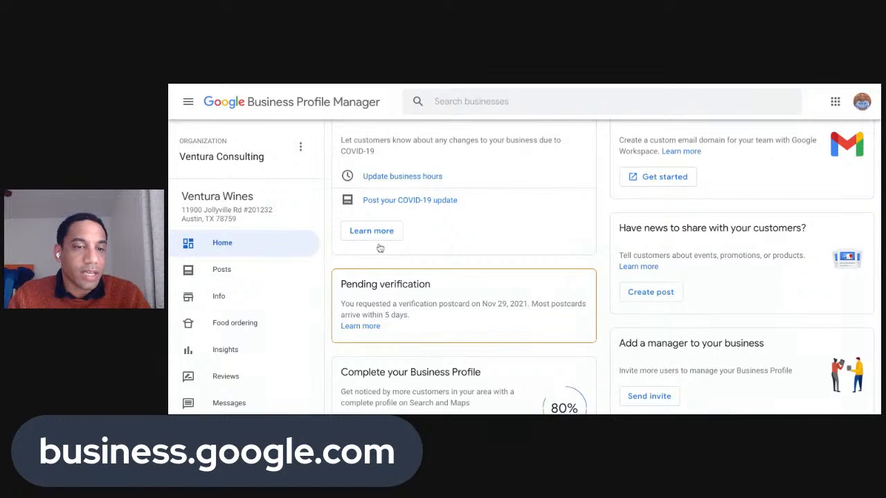
Browse the Ventura Wines Info page and cancel the Add services panel without saving
scroll(238, 251, "down", 2)
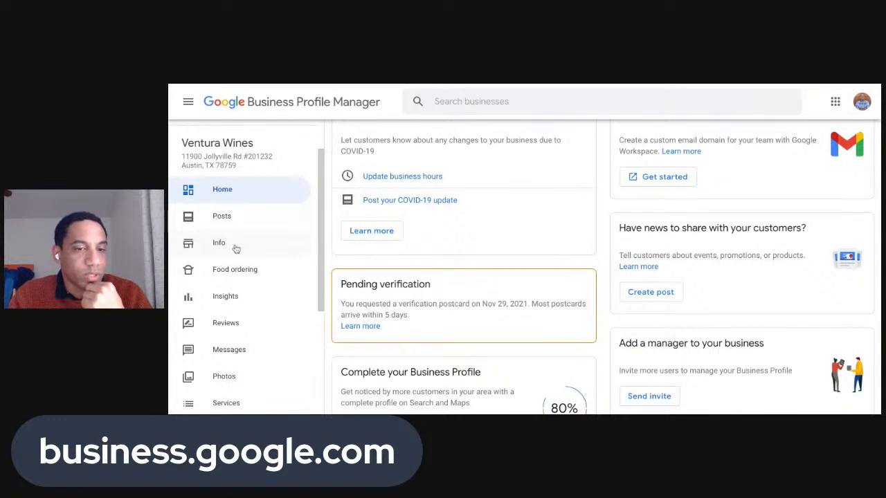
left_click(235, 246)
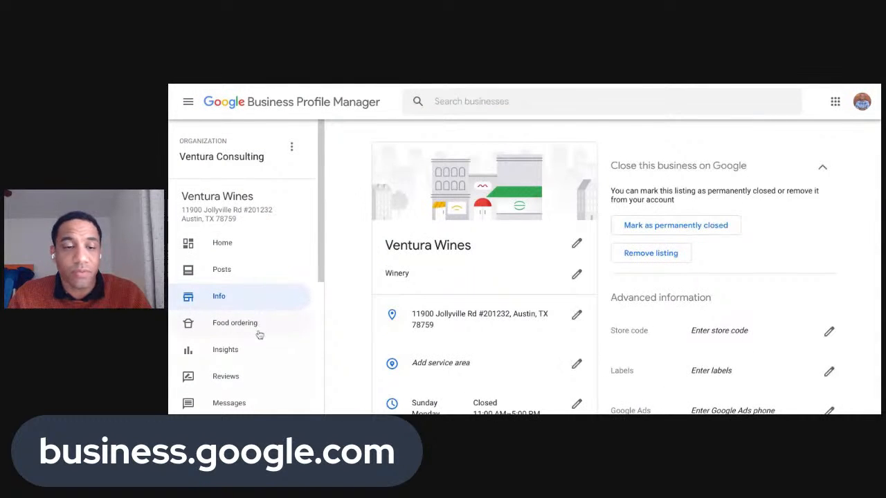
scroll(399, 229, "down", 3)
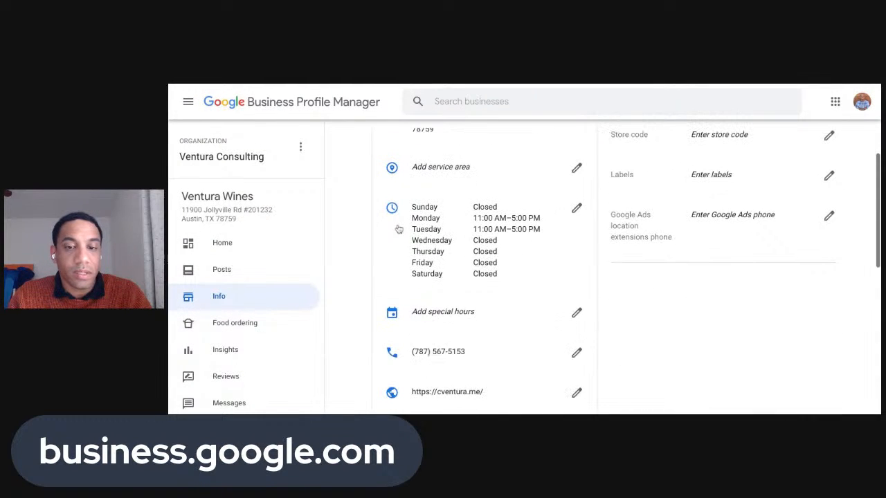
scroll(398, 229, "up", 3)
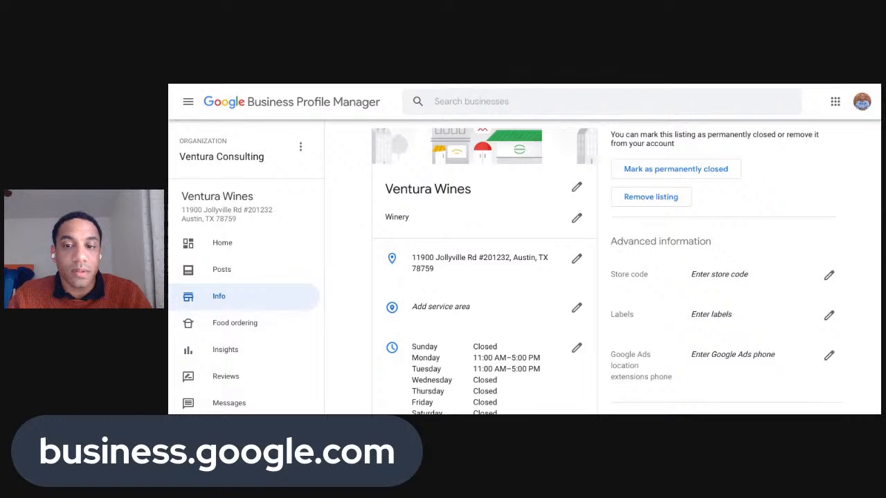
scroll(484, 269, "down", 4)
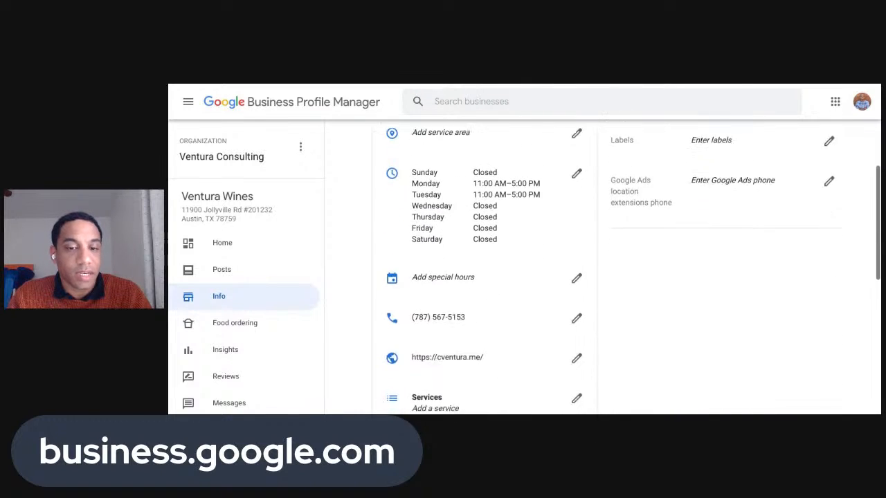
scroll(453, 216, "down", 2)
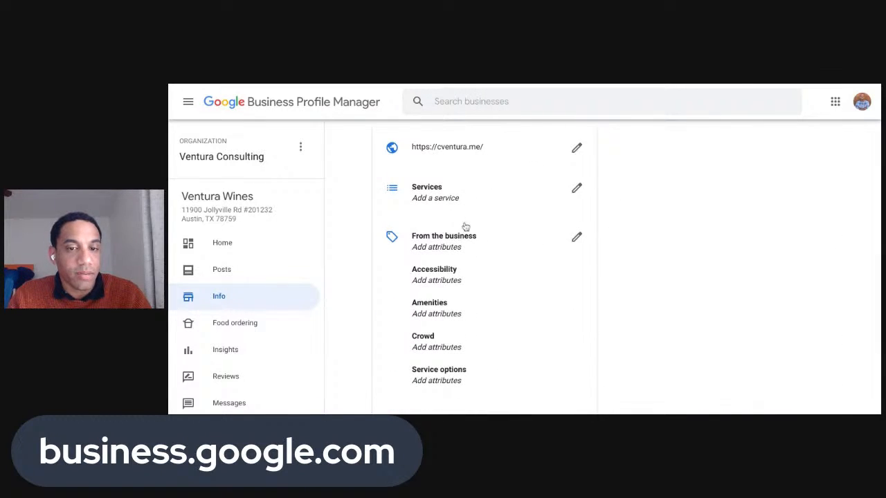
scroll(462, 223, "down", 1)
scroll(464, 240, "down", 2)
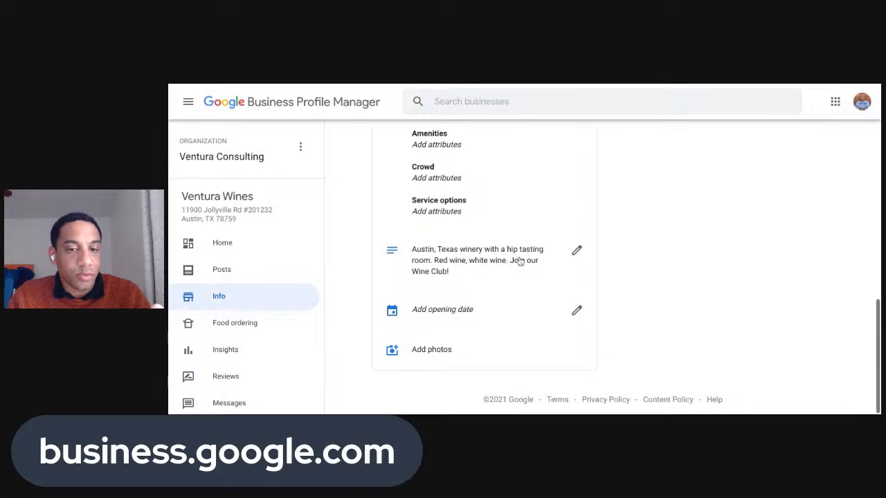
scroll(484, 306, "up", 2)
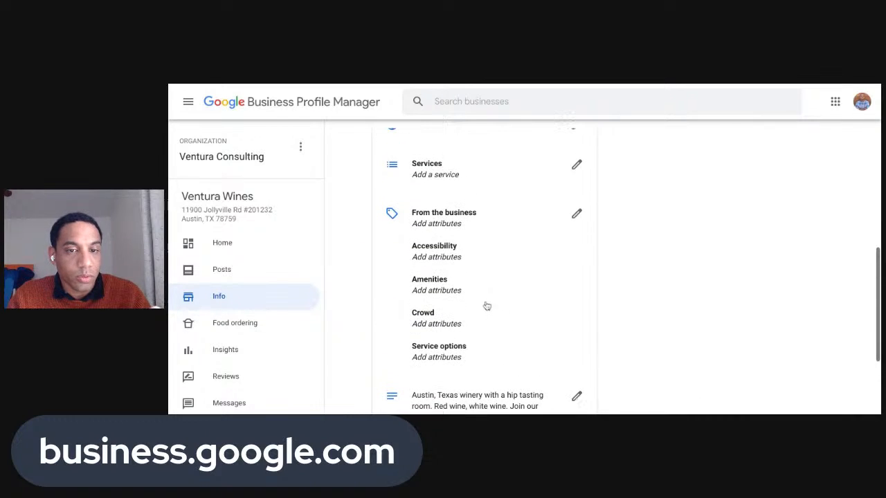
scroll(488, 256, "up", 1)
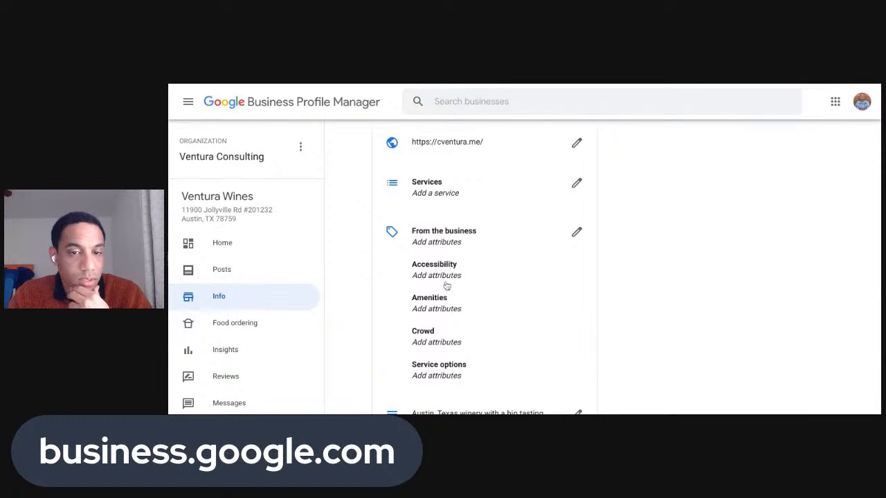
scroll(448, 310, "up", 1)
scroll(447, 311, "up", 1)
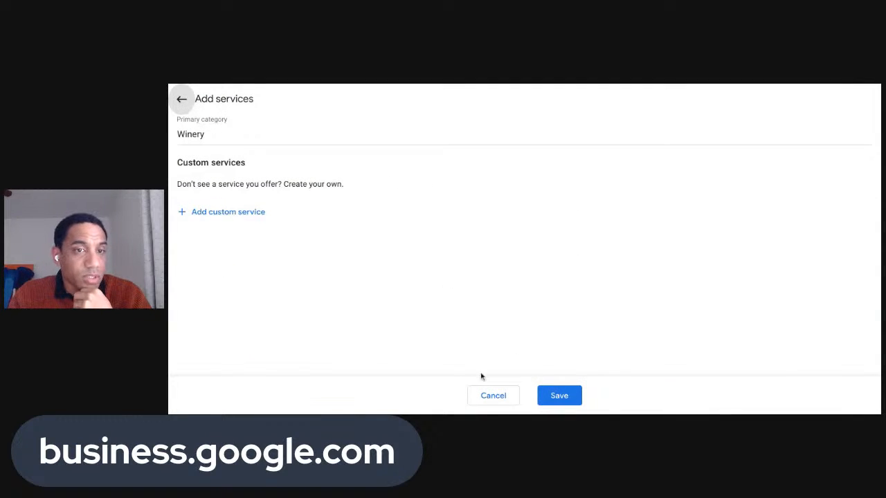
left_click(482, 402)
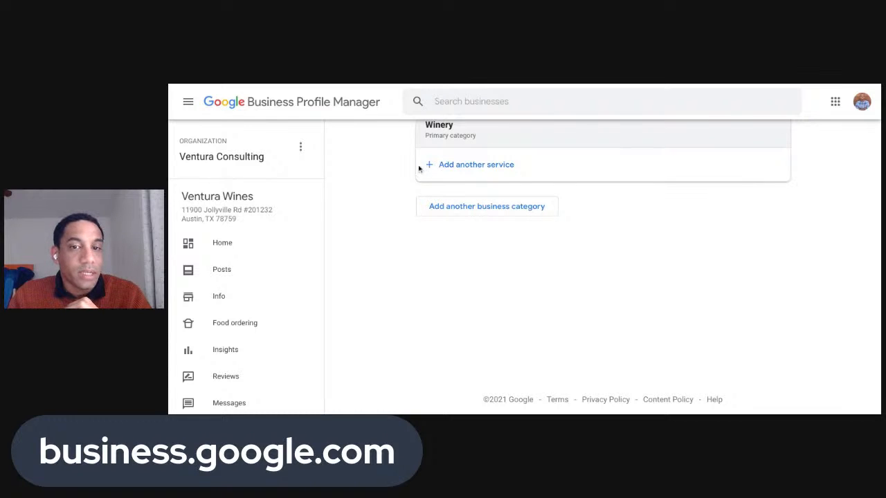
Open the Winery category editor and add Wine club as an additional category
left_click(238, 304)
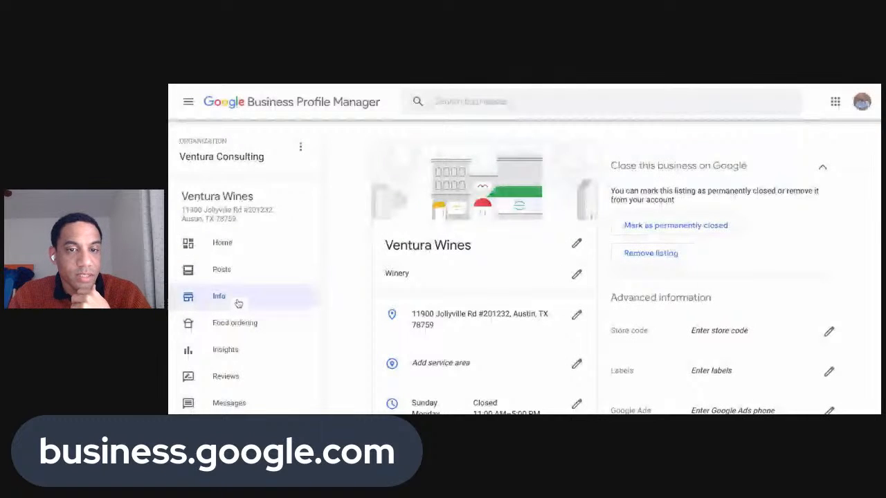
scroll(409, 236, "down", 1)
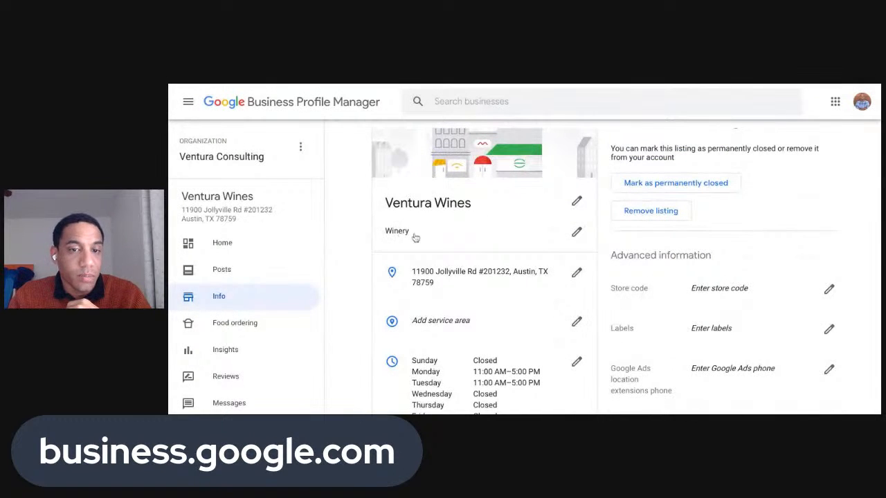
left_click(576, 234)
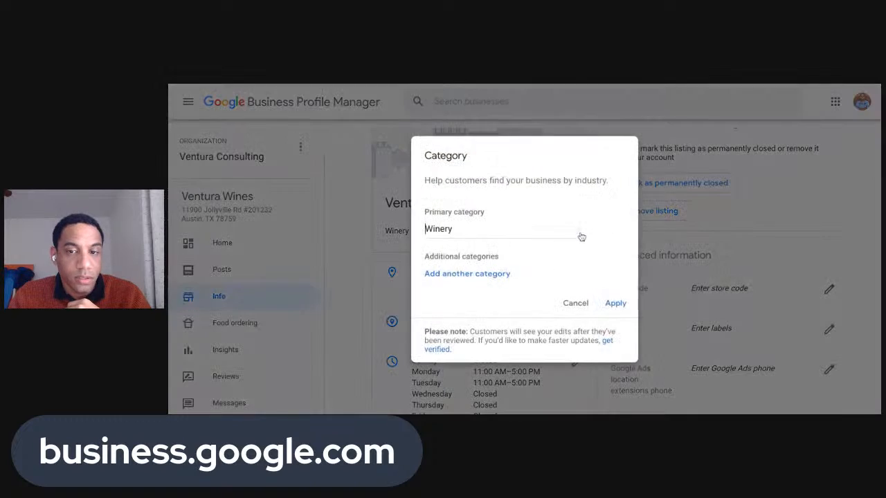
left_click(413, 258)
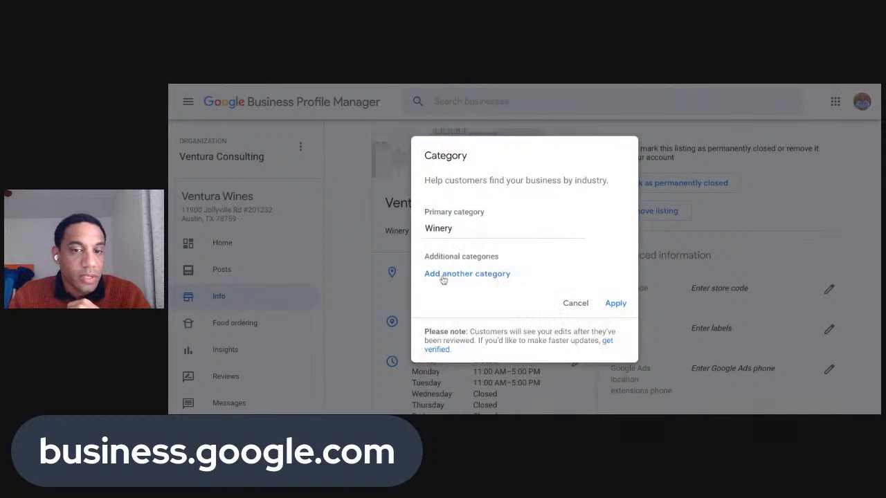
left_click(443, 281)
type("wine")
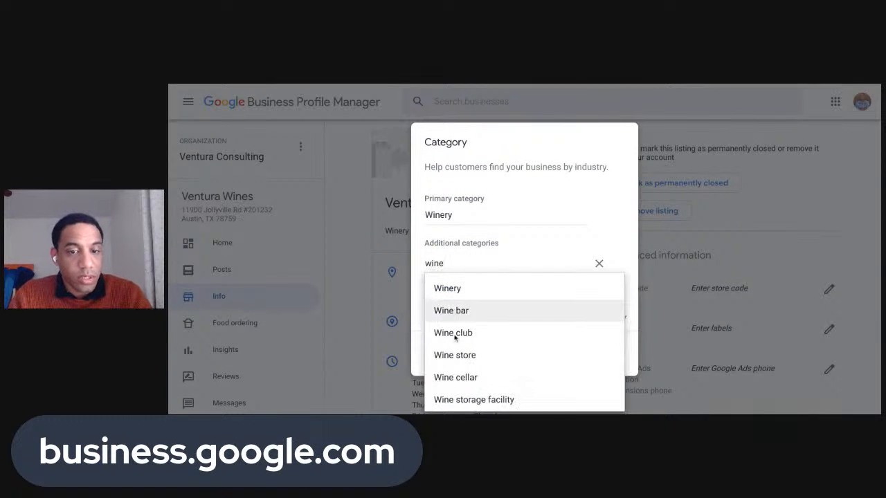
left_click(454, 335)
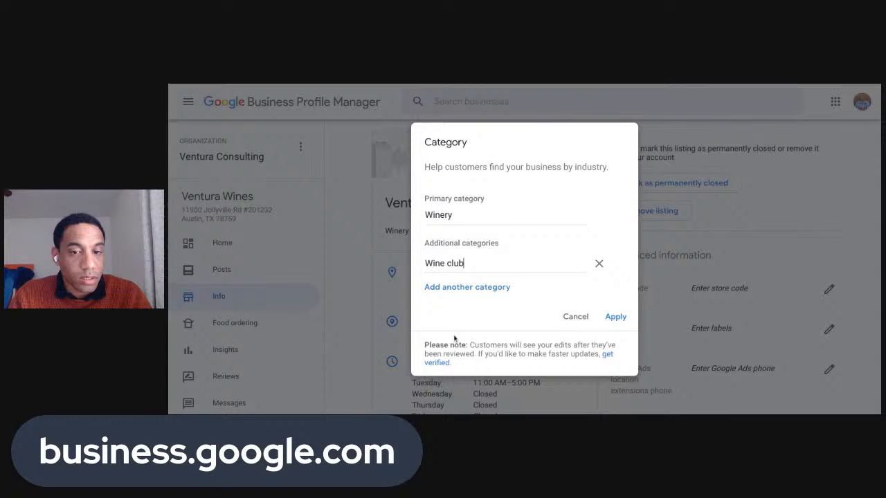
Add Wine store, Event venue and Live music venue, then apply the categories
left_click(453, 288)
type("wine")
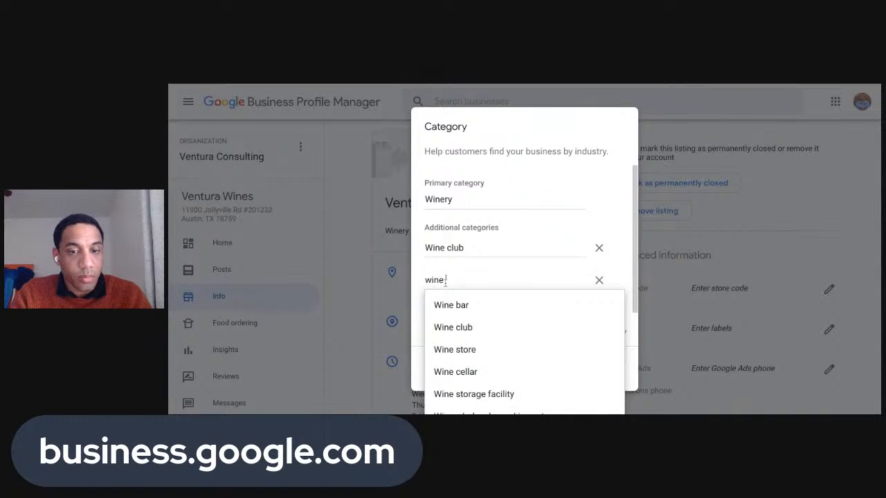
type(" store")
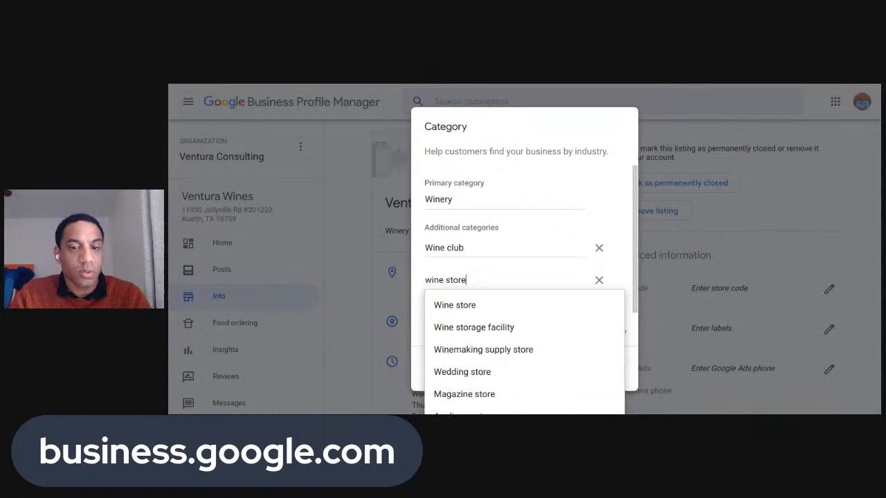
left_click(468, 305)
left_click(459, 305)
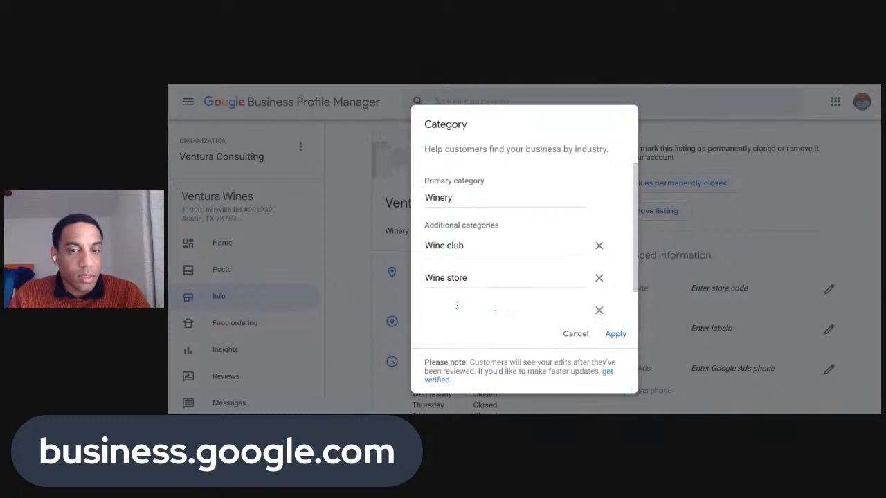
scroll(471, 310, "down", 1)
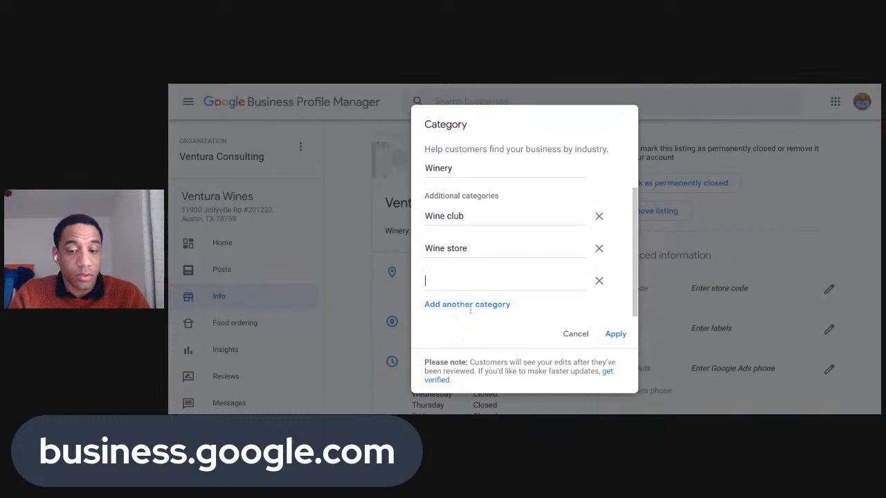
type("event")
left_click(502, 339)
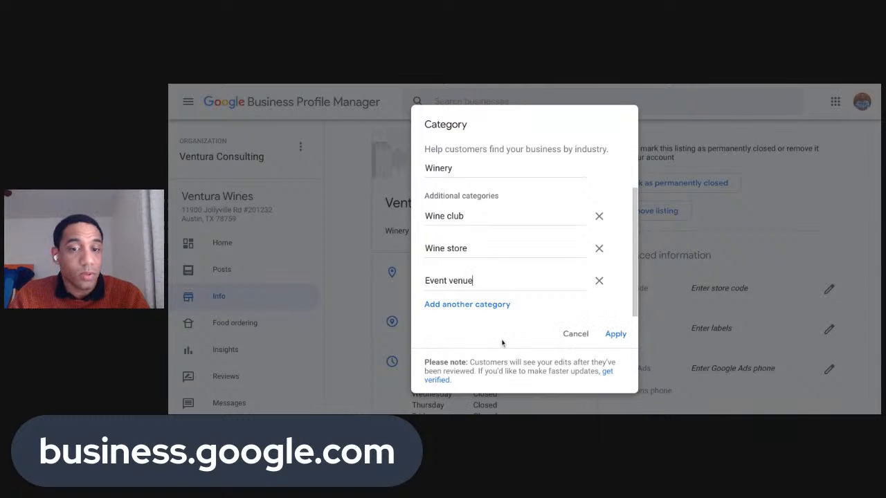
left_click(475, 306)
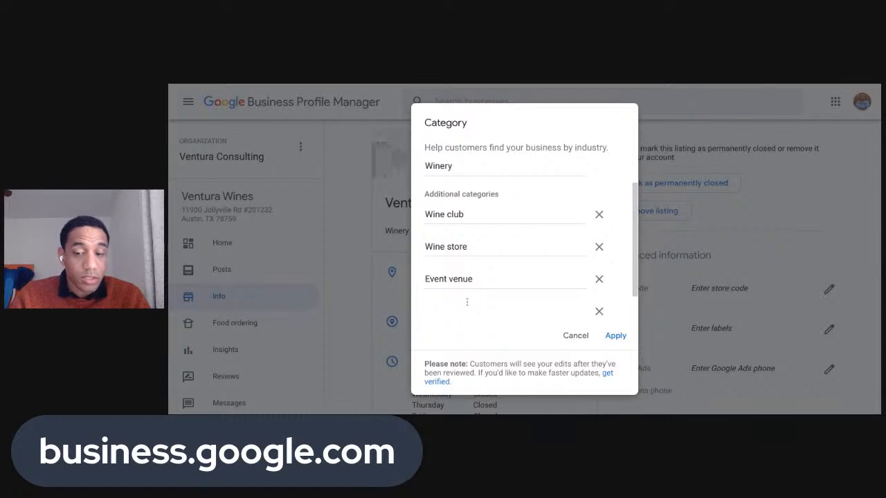
type("Live")
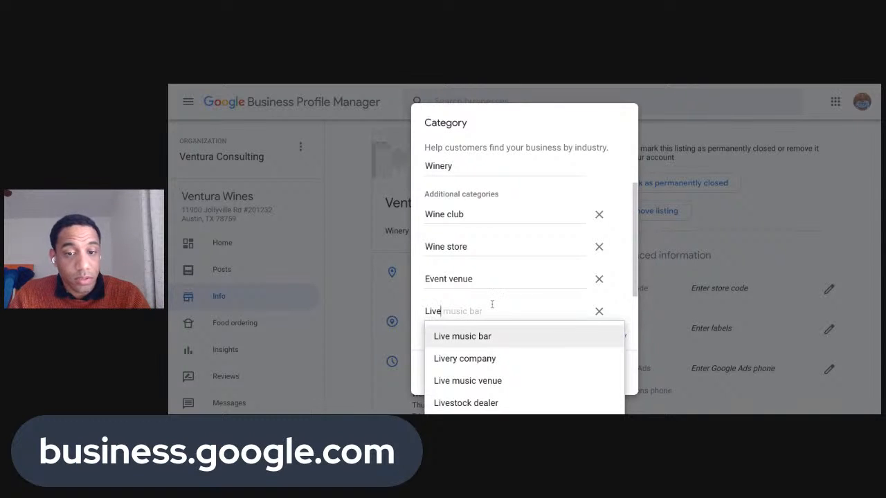
left_click(488, 380)
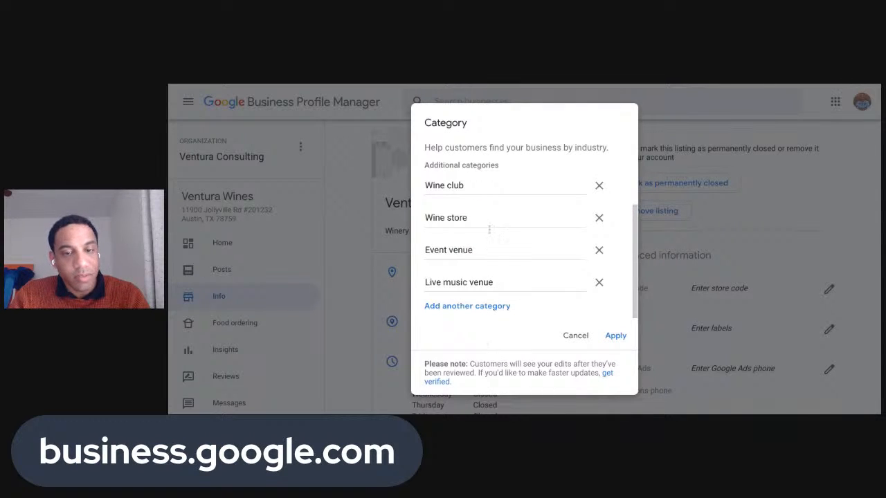
scroll(474, 274, "up", 2)
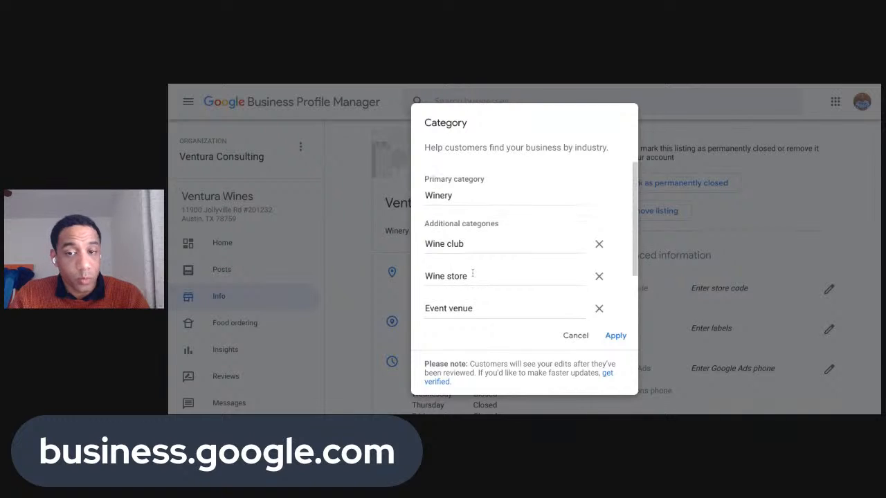
scroll(472, 274, "down", 2)
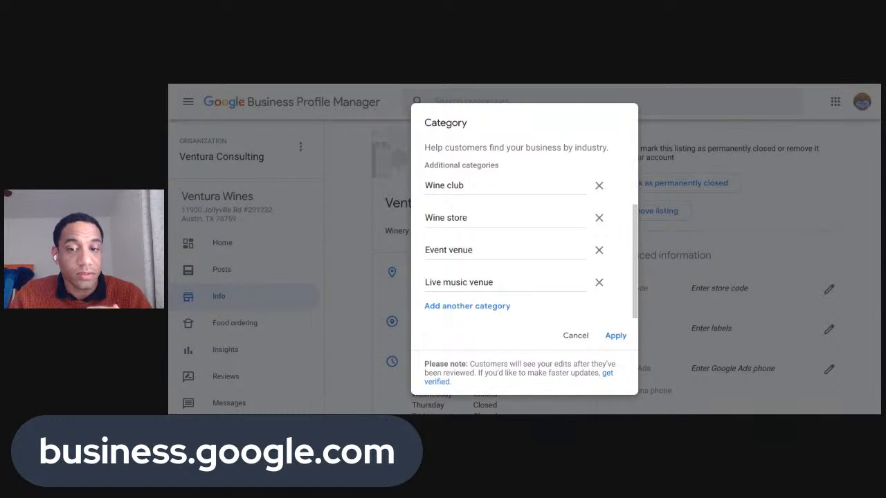
left_click(613, 336)
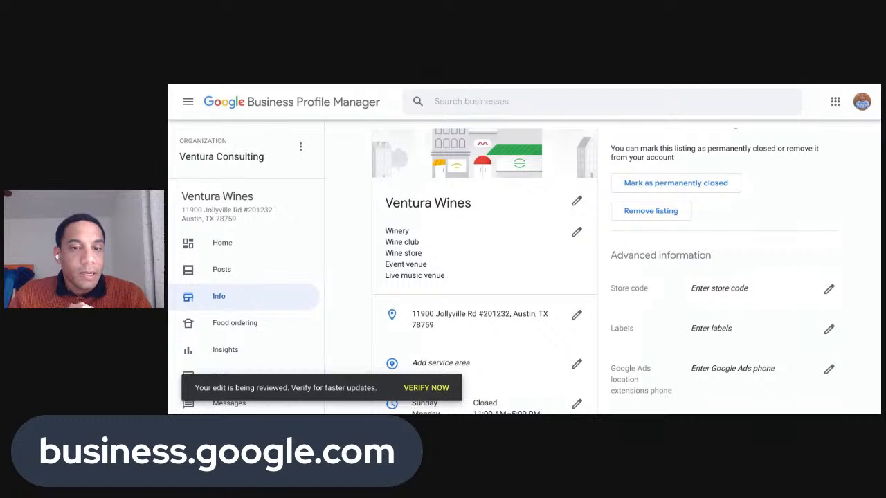
Review the saved categories on the Info page, then go to Insights
scroll(651, 265, "down", 3)
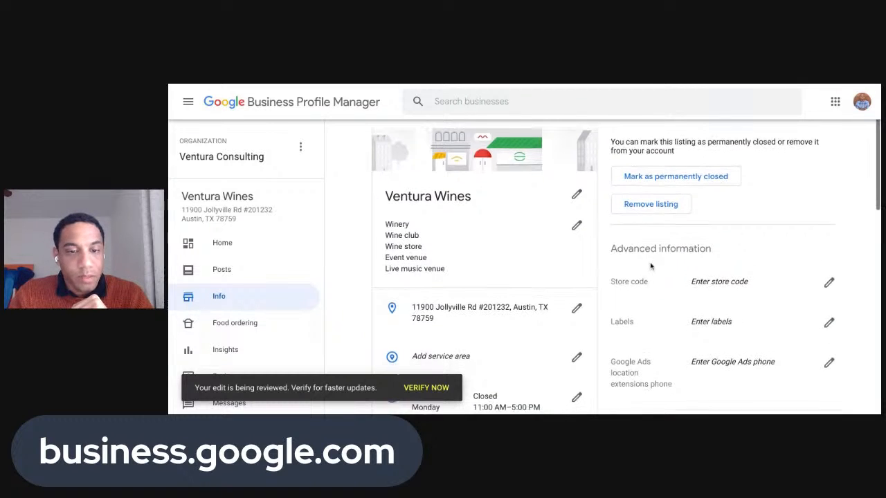
scroll(651, 266, "down", 3)
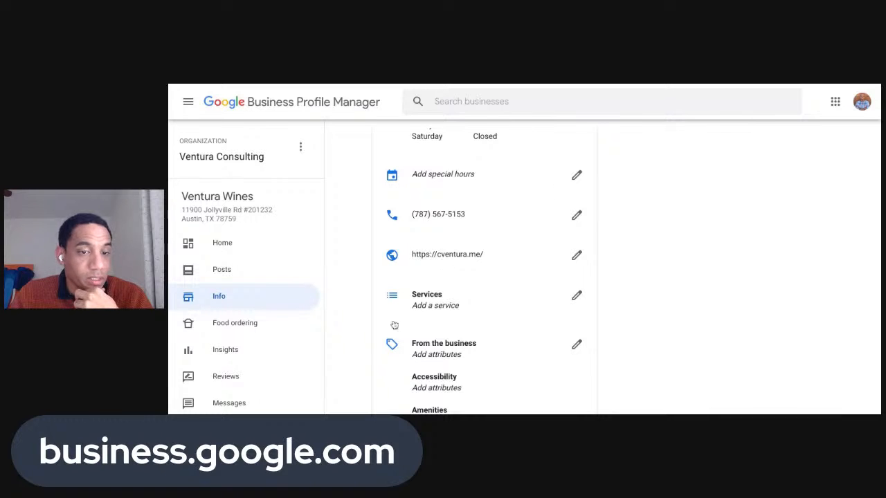
scroll(297, 277, "down", 1)
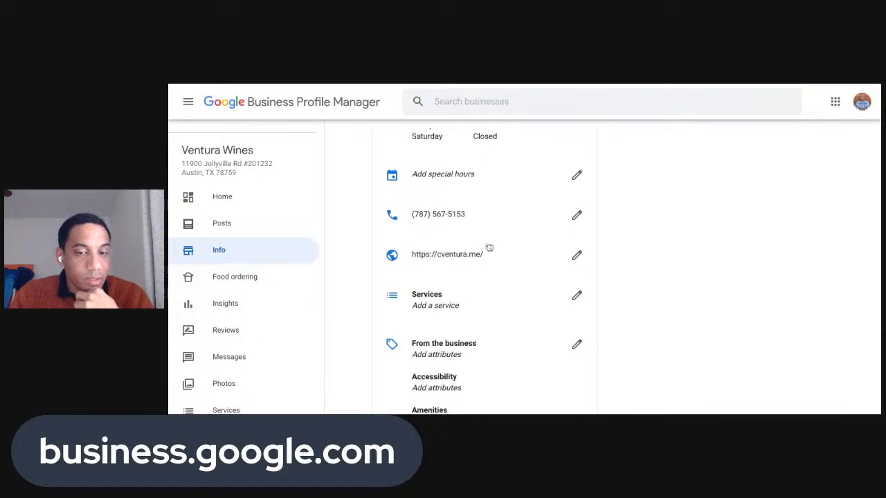
scroll(489, 249, "down", 4)
scroll(488, 249, "up", 15)
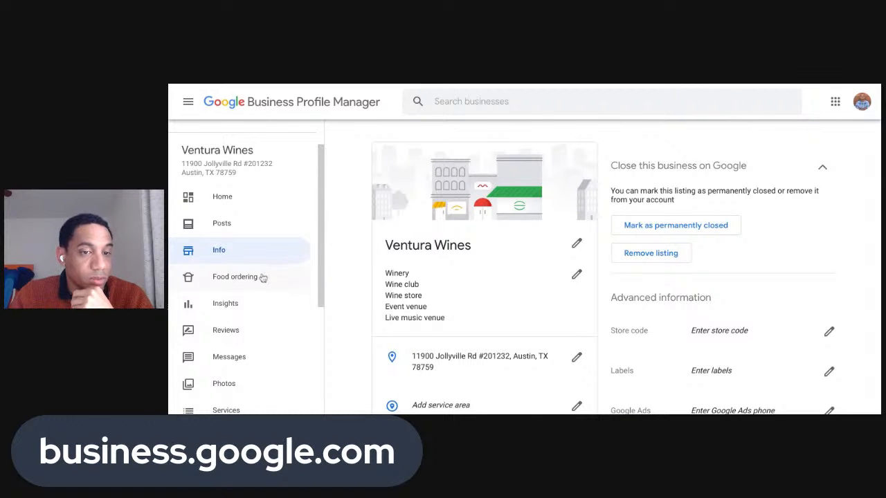
left_click(254, 313)
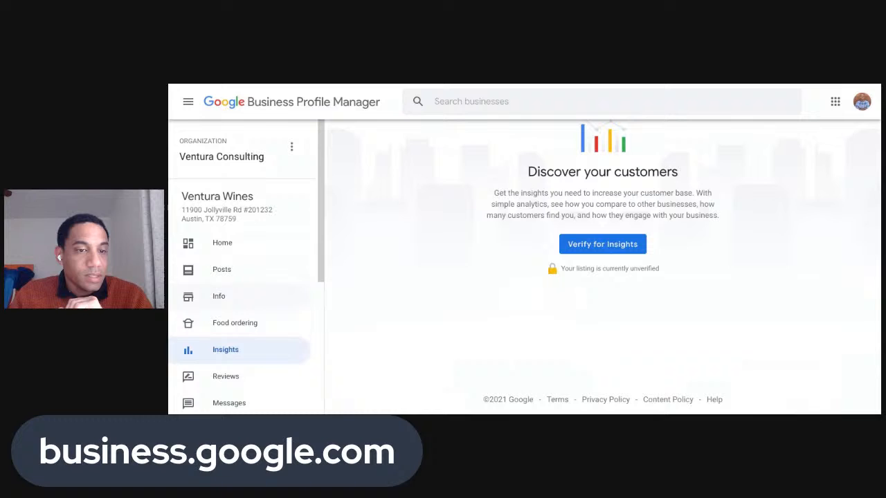
Open the empty Reviews page and view the Enter the code page without entering a code
left_click(232, 376)
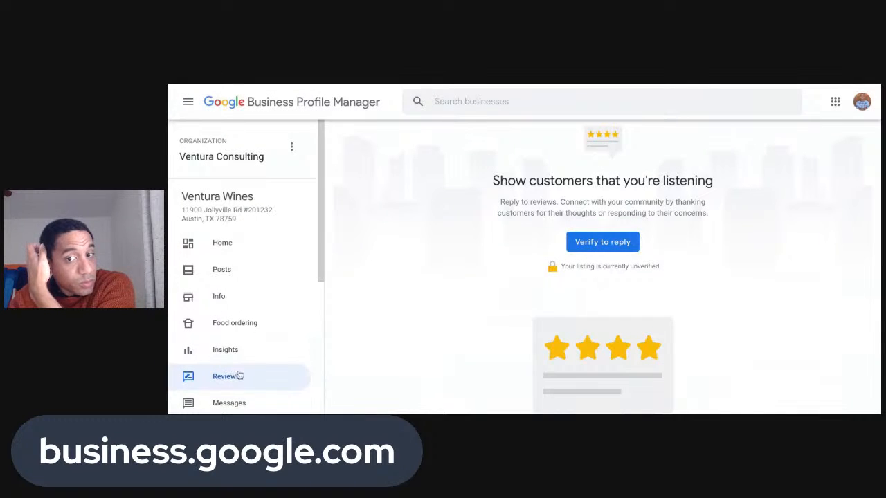
left_click(602, 242)
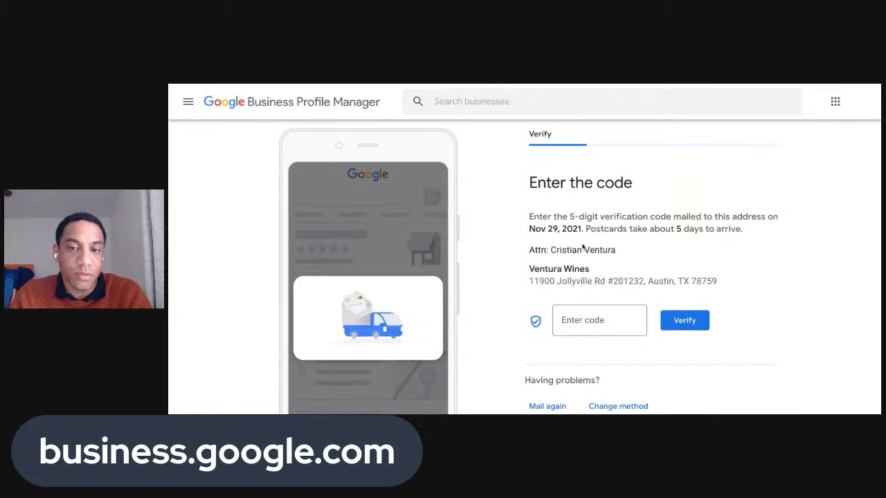
scroll(559, 258, "down", 1)
left_click(560, 261)
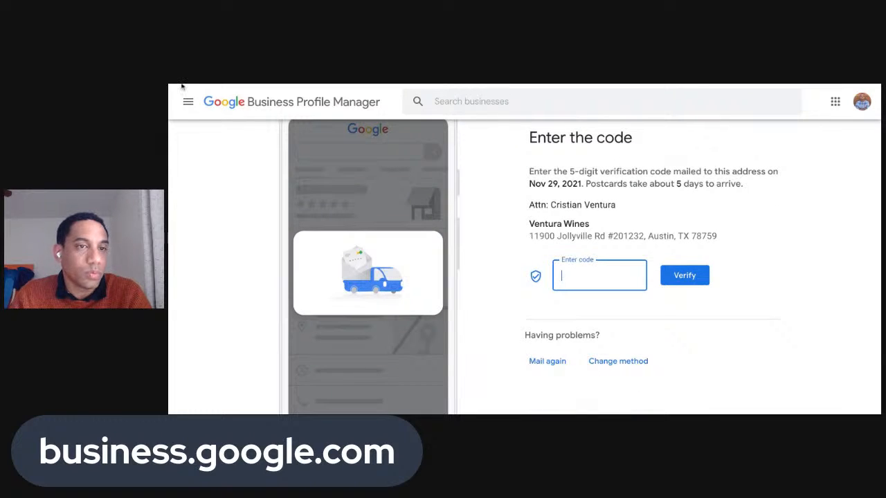
scroll(456, 151, "up", 1)
left_click(455, 152)
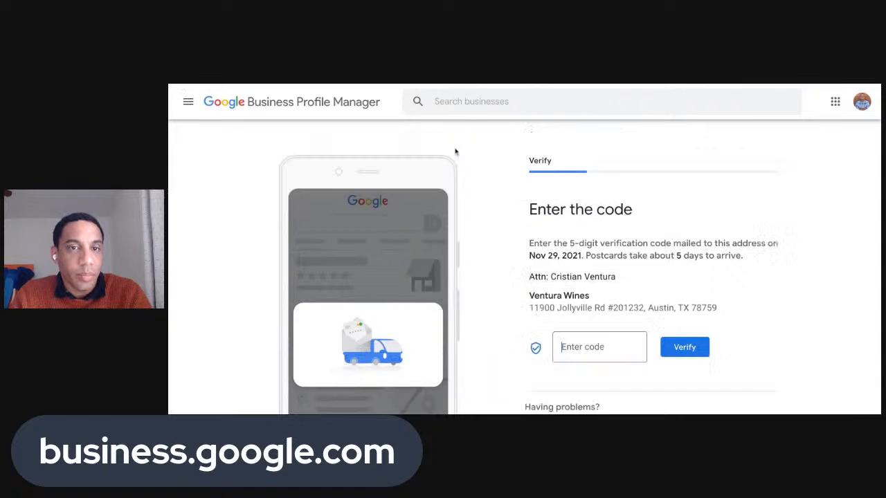
Look over the Reviews page again, then return to the Home overview
scroll(605, 223, "down", 2)
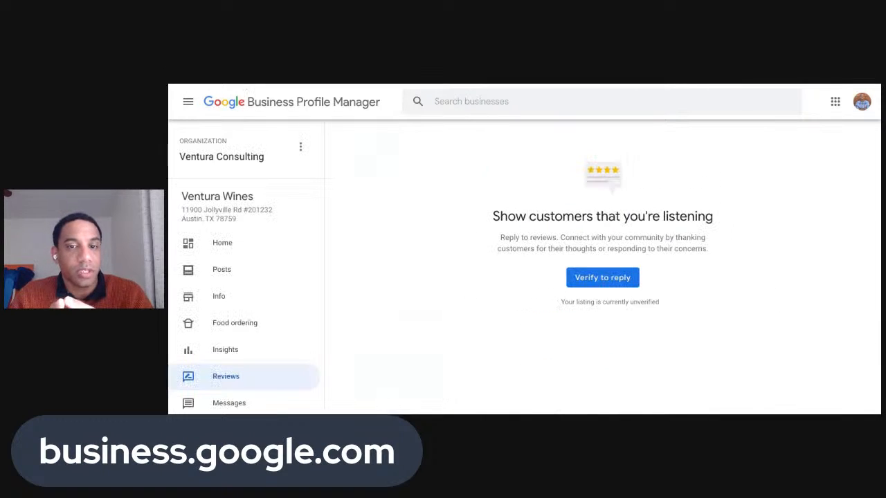
scroll(580, 224, "down", 3)
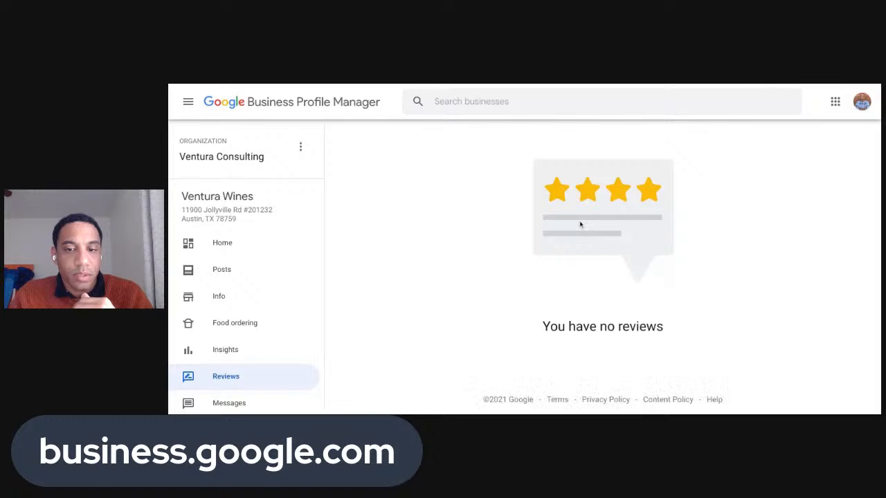
scroll(580, 223, "up", 3)
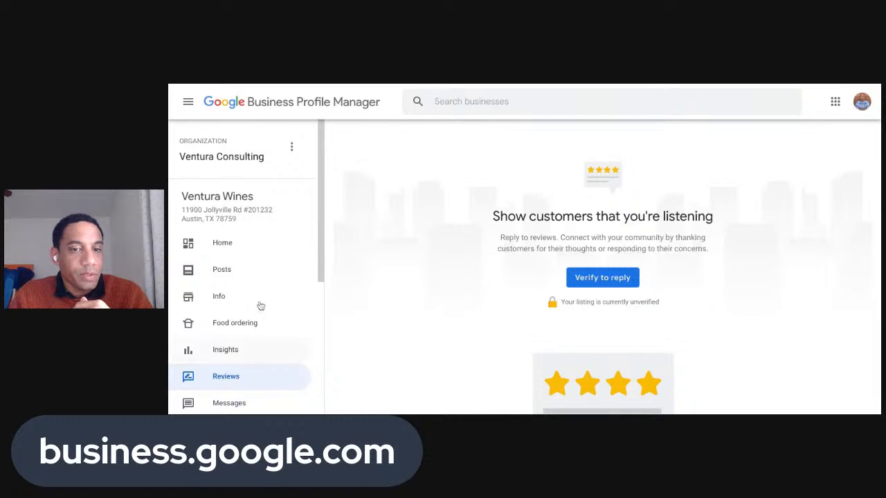
scroll(498, 184, "down", 3)
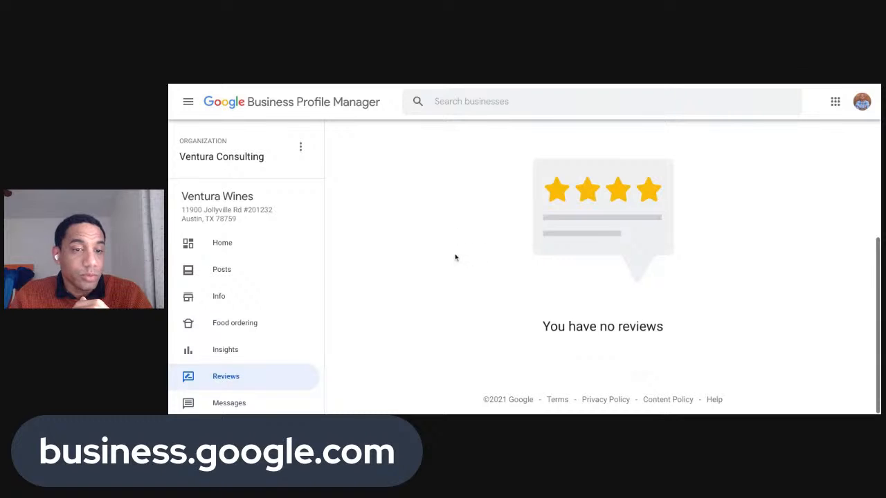
left_click(216, 244)
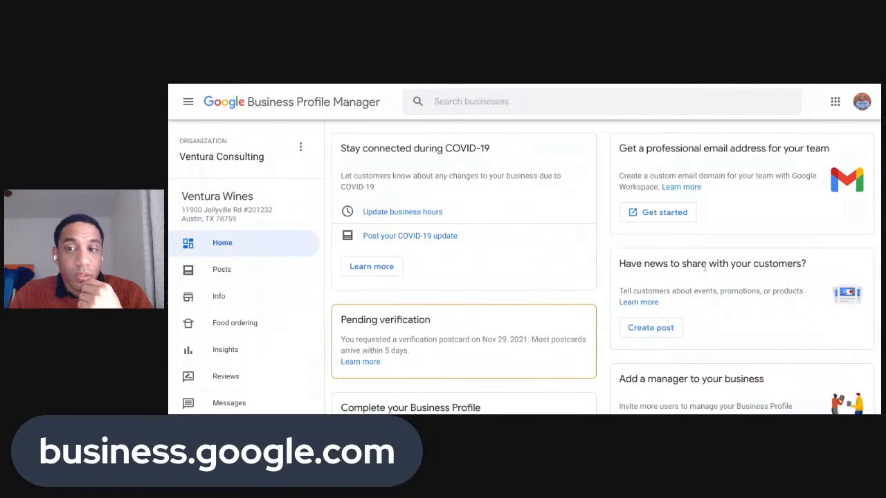
Look over the Home cards, then choose Create post in 'Have news to share'
scroll(704, 269, "down", 3)
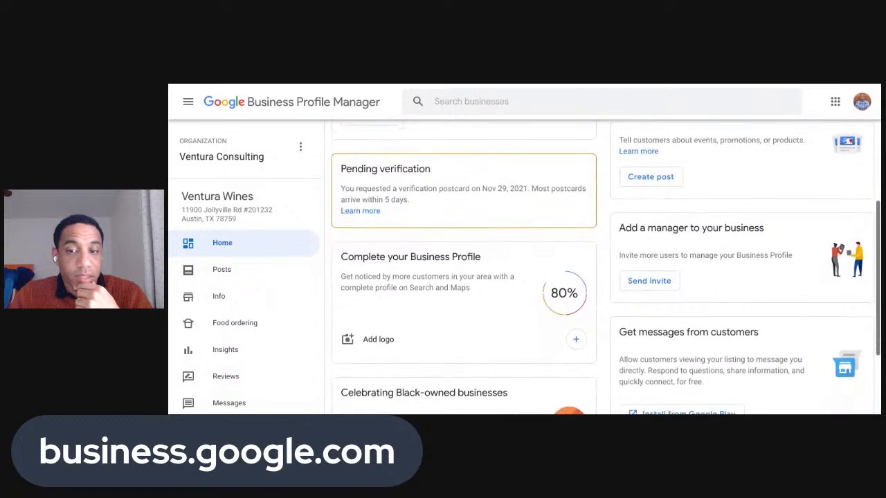
scroll(704, 269, "down", 3)
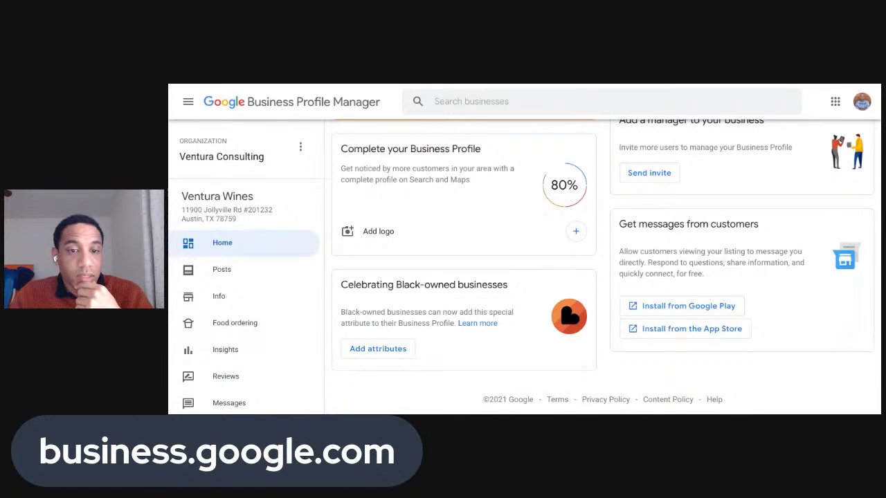
scroll(705, 268, "up", 4)
scroll(695, 238, "up", 1)
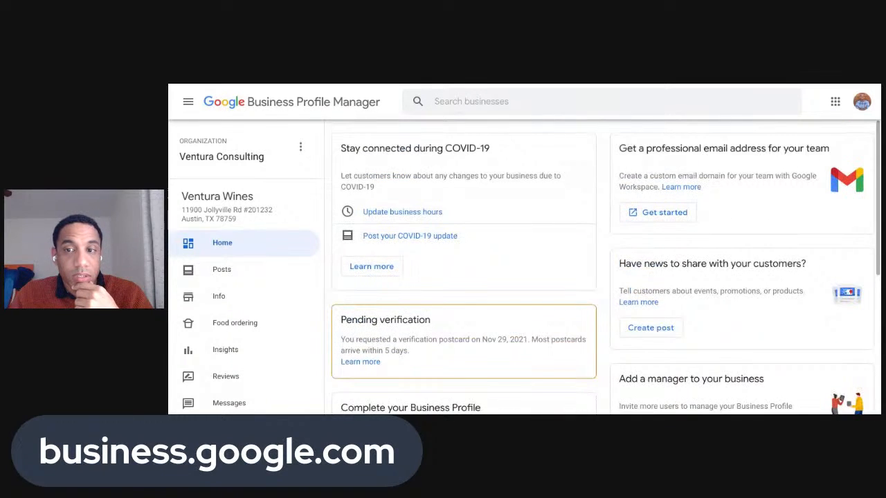
scroll(500, 208, "down", 2)
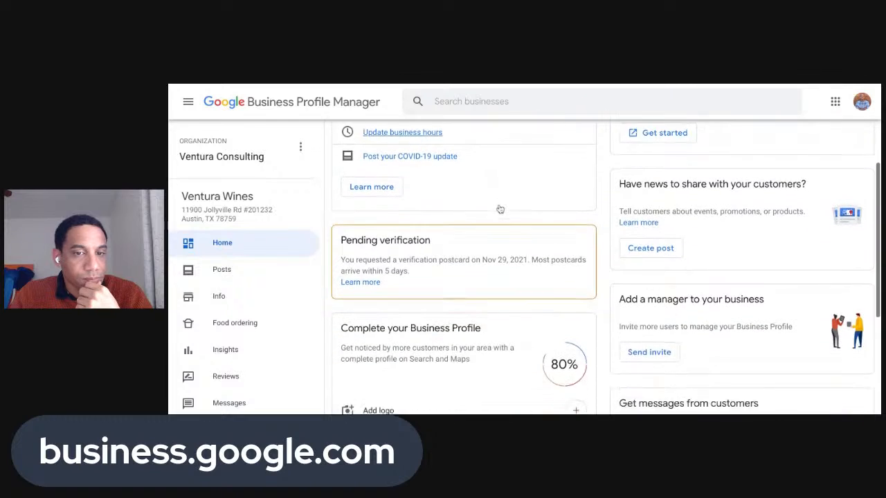
scroll(501, 207, "down", 2)
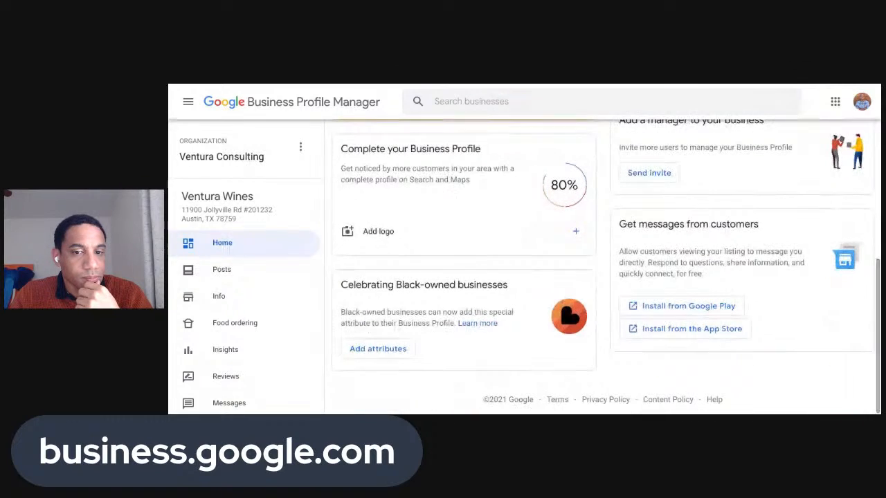
scroll(780, 253, "up", 3)
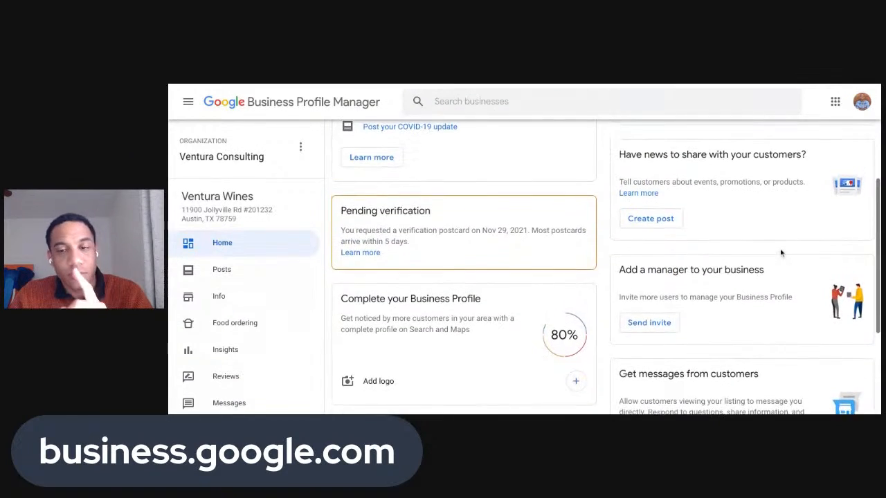
scroll(781, 253, "up", 2)
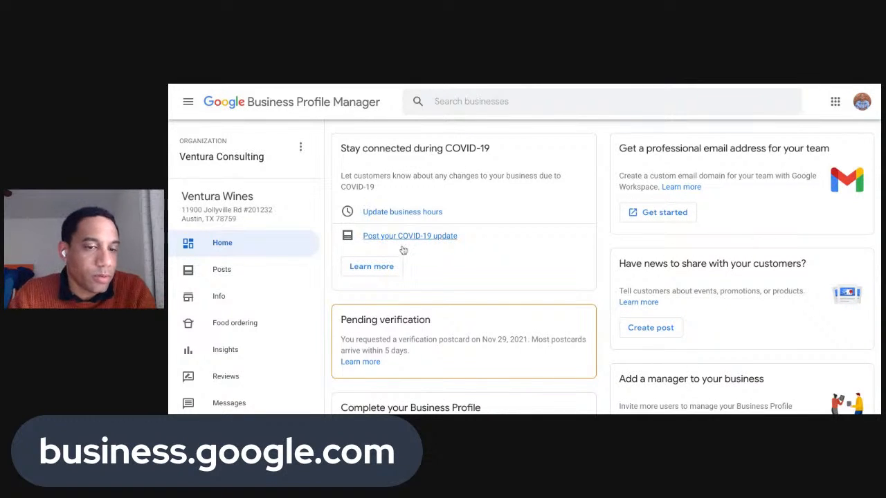
scroll(312, 249, "down", 1)
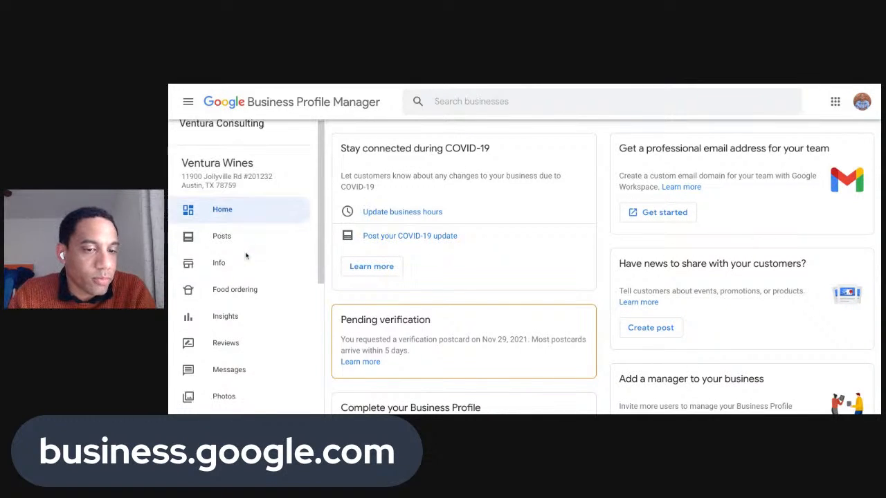
left_click(651, 327)
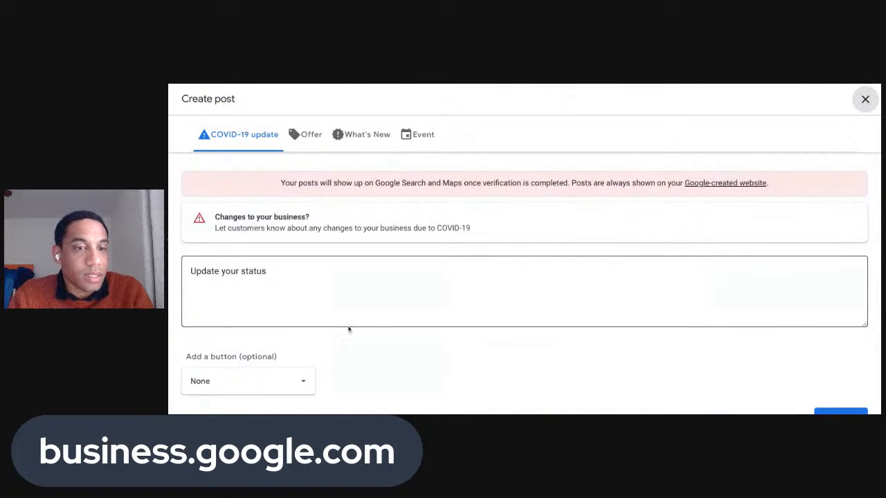
Switch among COVID-19 update, Offer, Event and What's New post types, checking the button options
scroll(348, 329, "down", 1)
left_click(298, 264)
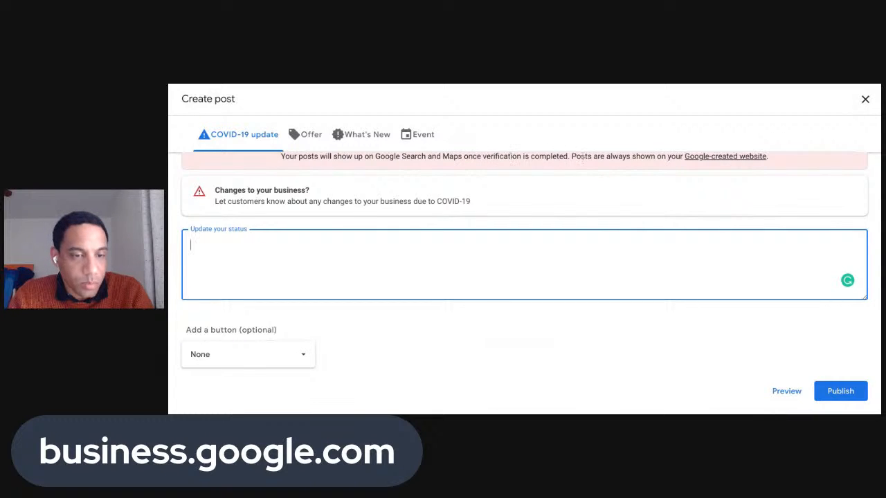
scroll(438, 309, "up", 1)
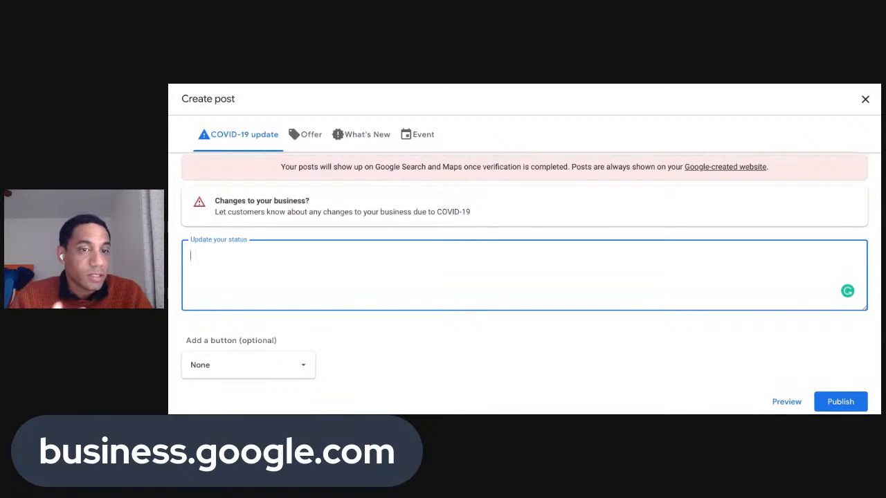
left_click(309, 138)
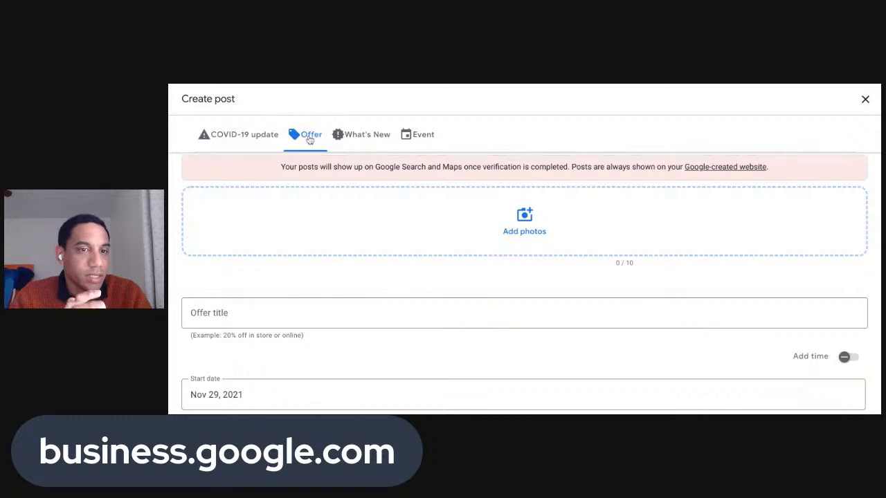
left_click(273, 138)
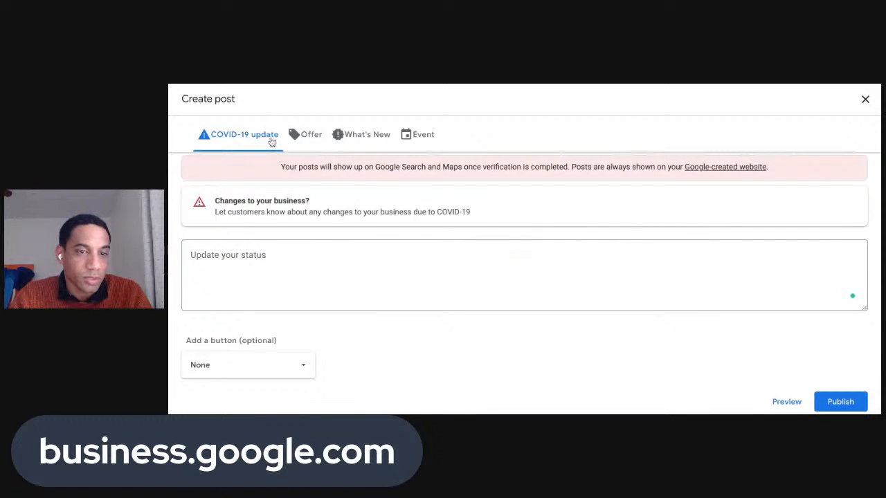
left_click(276, 372)
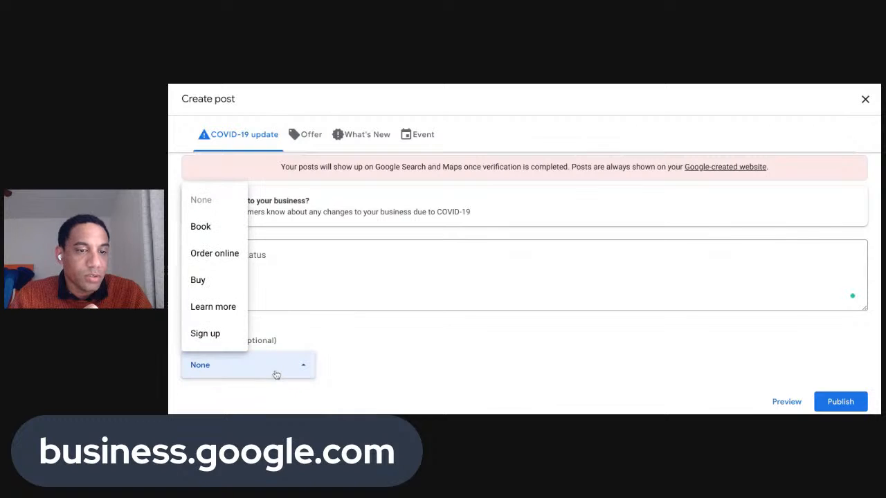
left_click(318, 265)
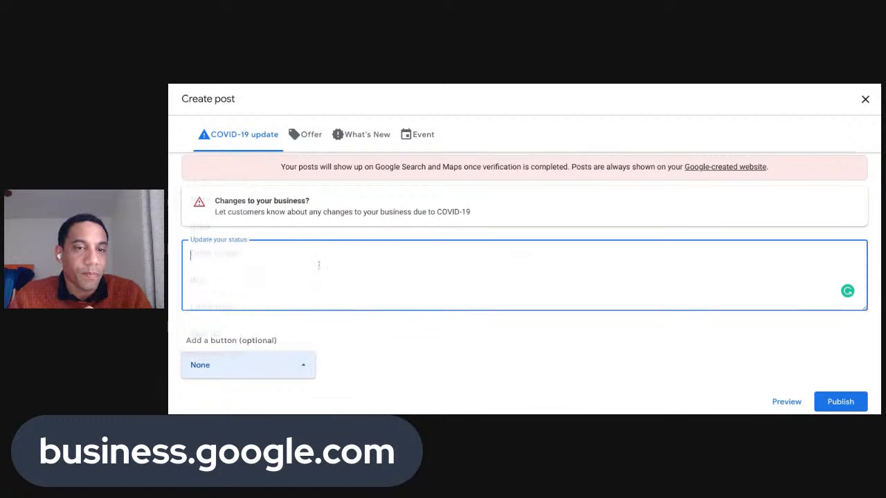
left_click(414, 135)
left_click(309, 139)
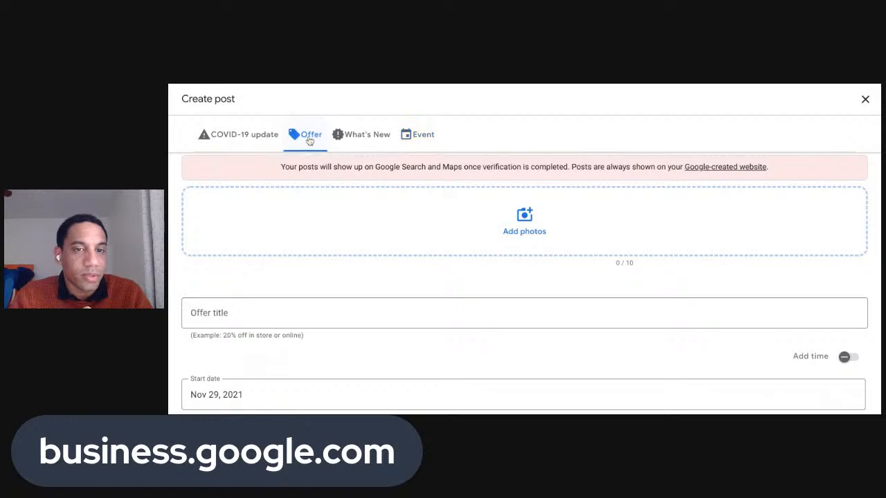
left_click(346, 139)
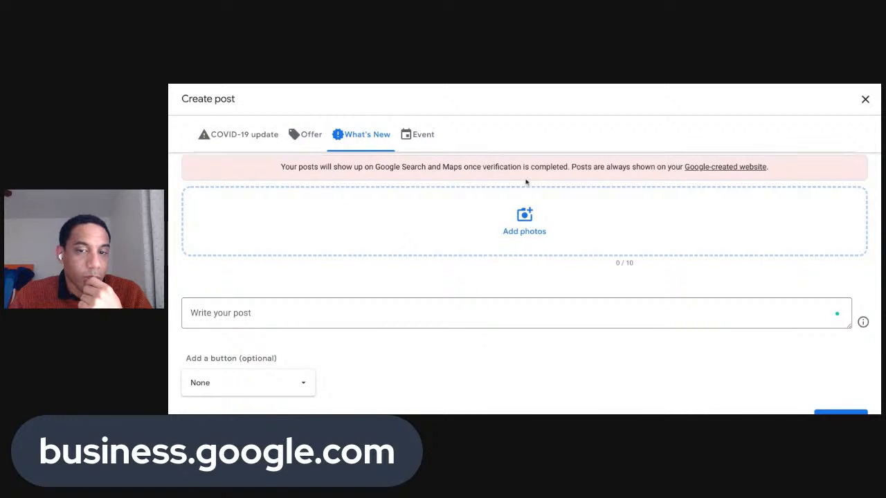
Try the post button types Buy, Learn more and Sign up
scroll(292, 371, "down", 1)
left_click(290, 365)
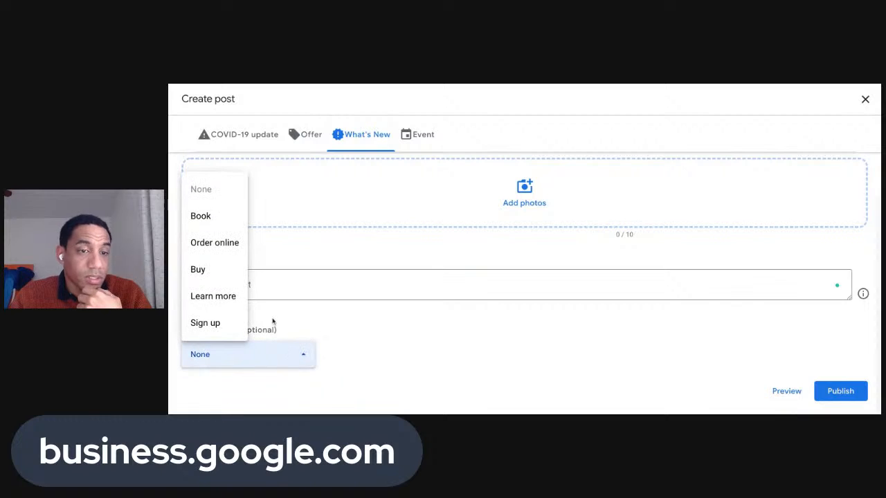
left_click(228, 277)
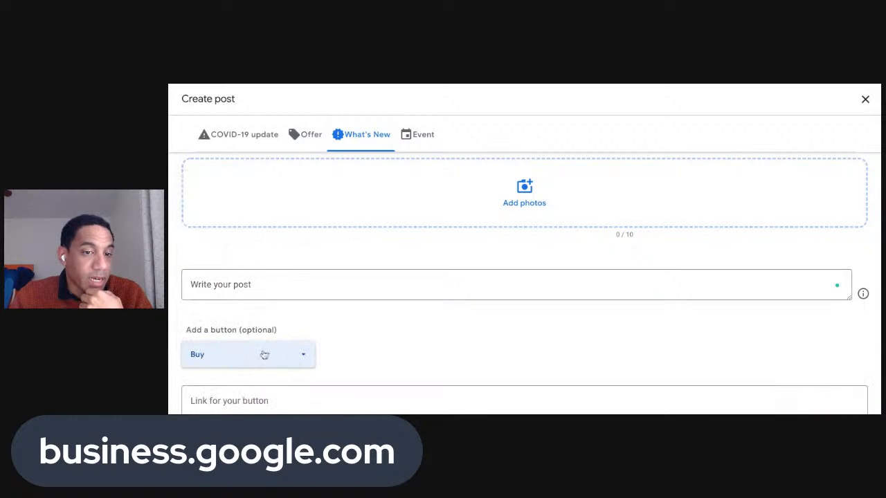
left_click(263, 356)
left_click(220, 299)
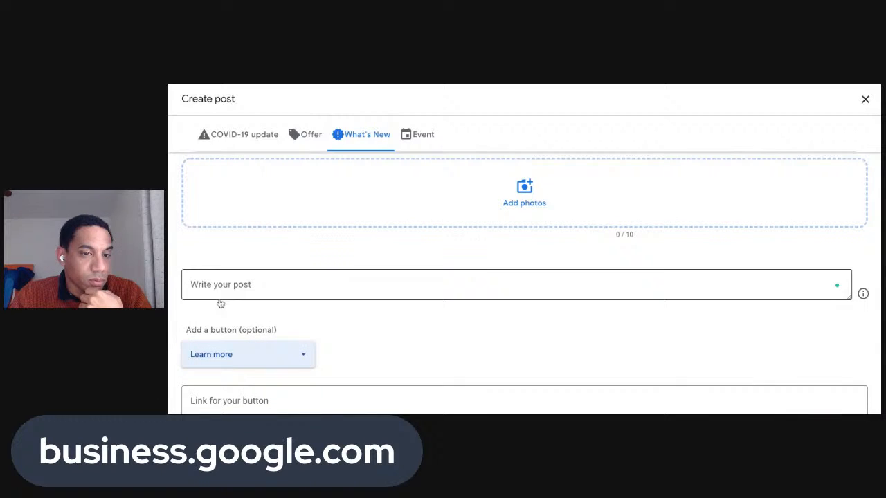
left_click(247, 356)
left_click(234, 319)
Start the button's link field, then close the Create post window without publishing
scroll(340, 342, "down", 2)
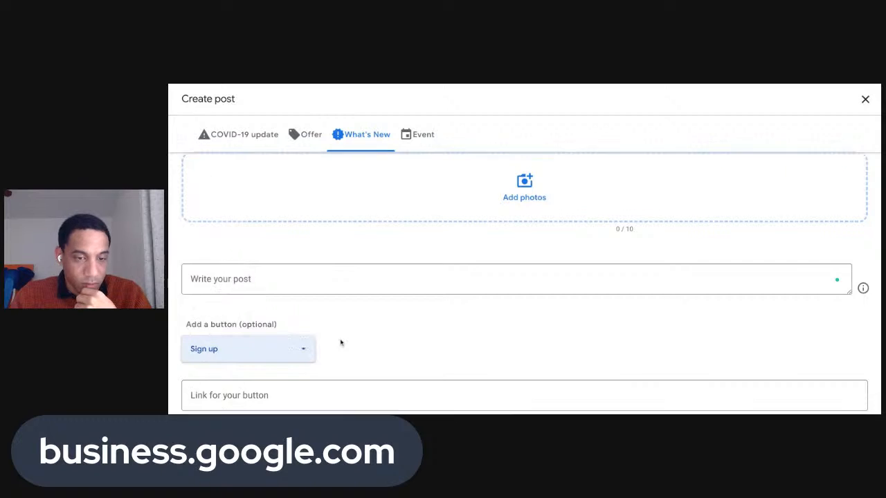
left_click(292, 339)
scroll(286, 340, "up", 3)
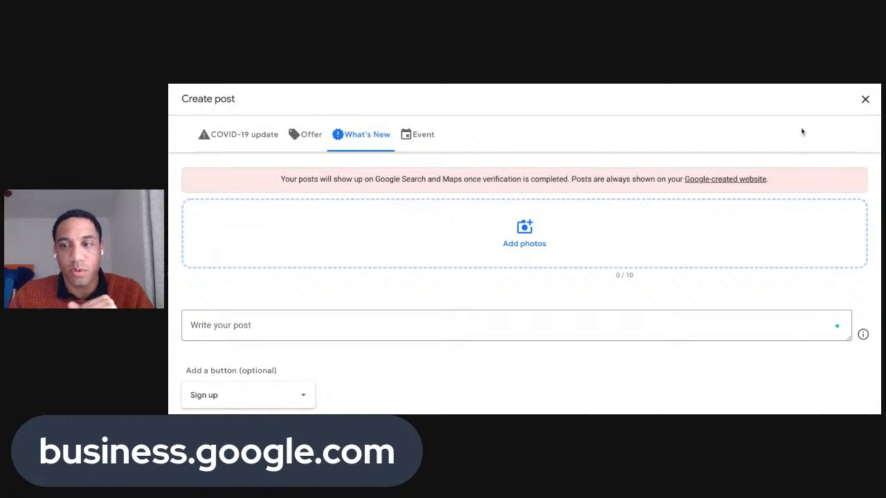
left_click(865, 99)
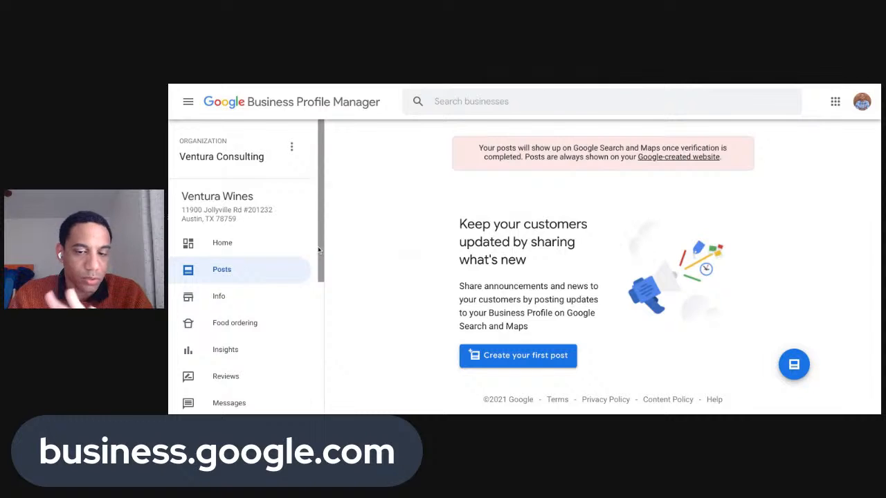
Look through Ventura Wines' categories, hours, phone, website and description, then open its Reviews page
left_click(236, 302)
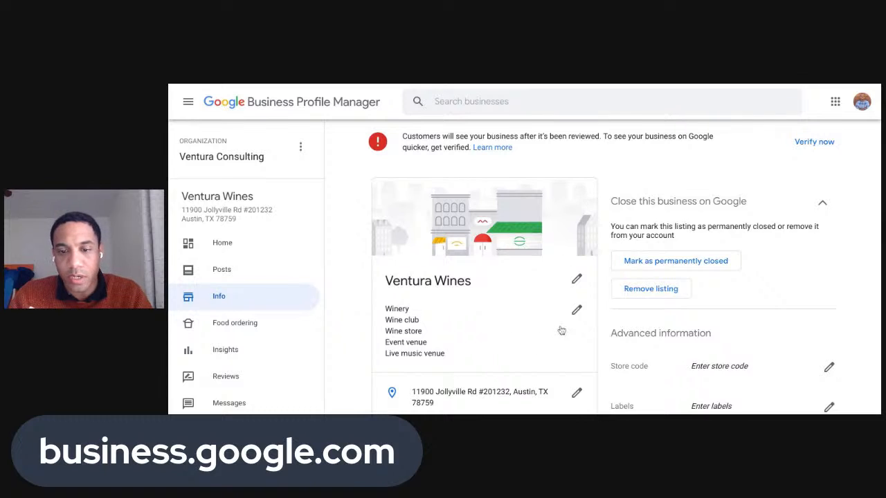
scroll(563, 326, "down", 1)
scroll(562, 325, "down", 2)
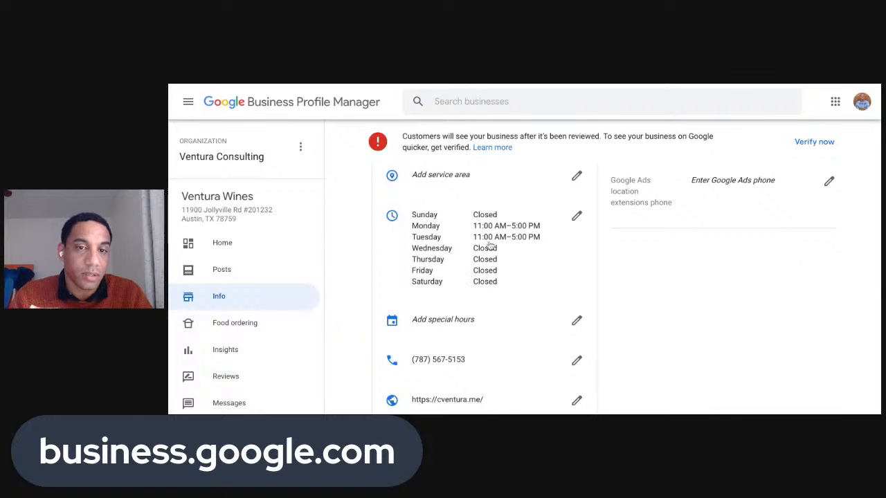
scroll(491, 243, "down", 1)
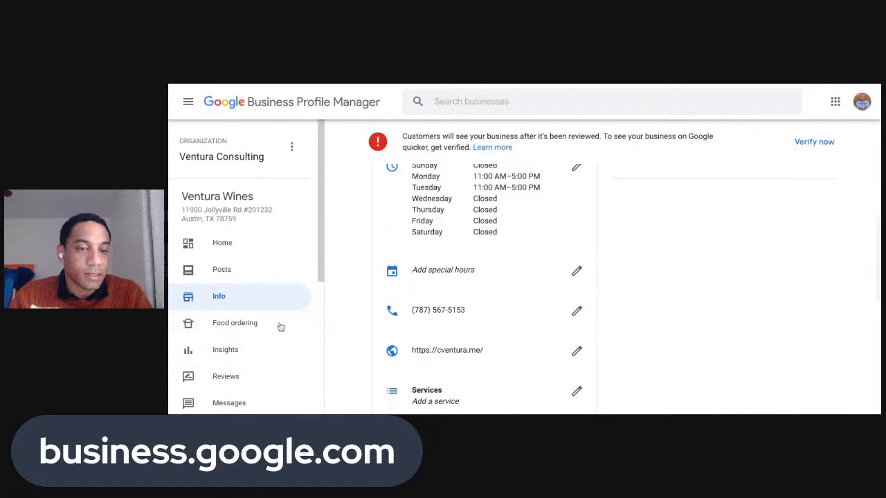
scroll(283, 326, "down", 1)
scroll(466, 311, "down", 1)
scroll(467, 312, "down", 1)
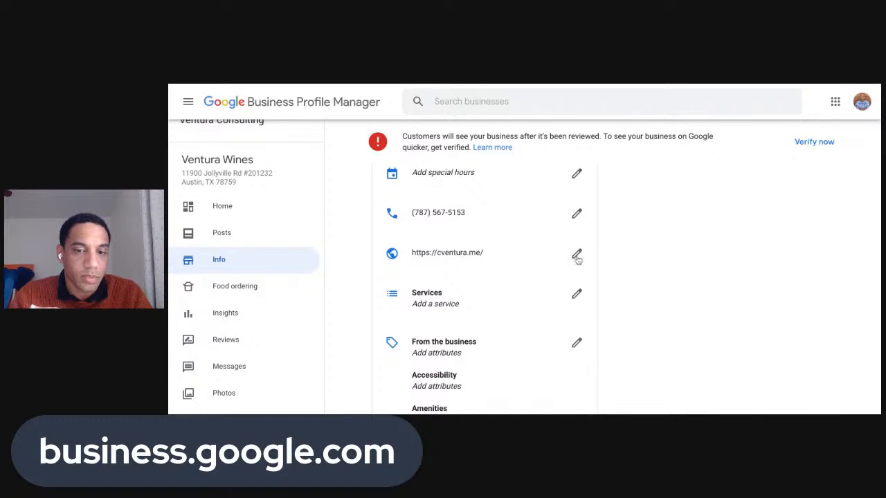
scroll(544, 263, "down", 5)
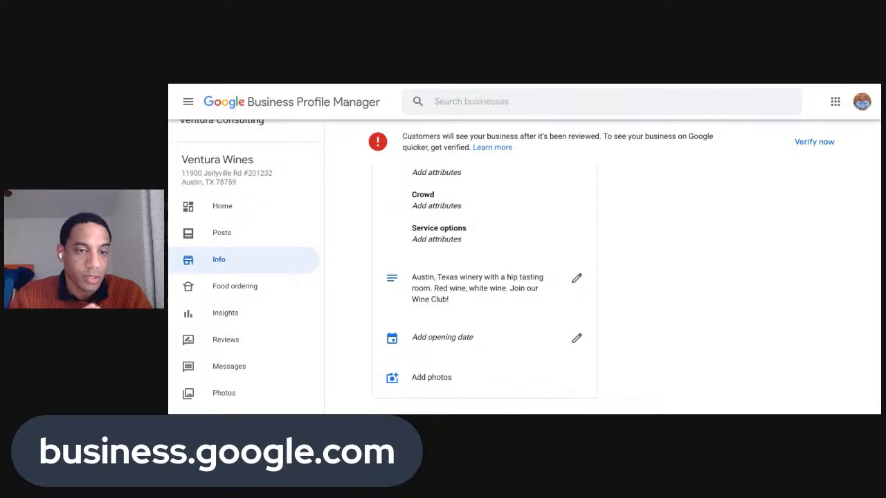
left_click(269, 346)
Look over the Ventura Wines reviews, then go back to its Posts page
scroll(437, 277, "down", 4)
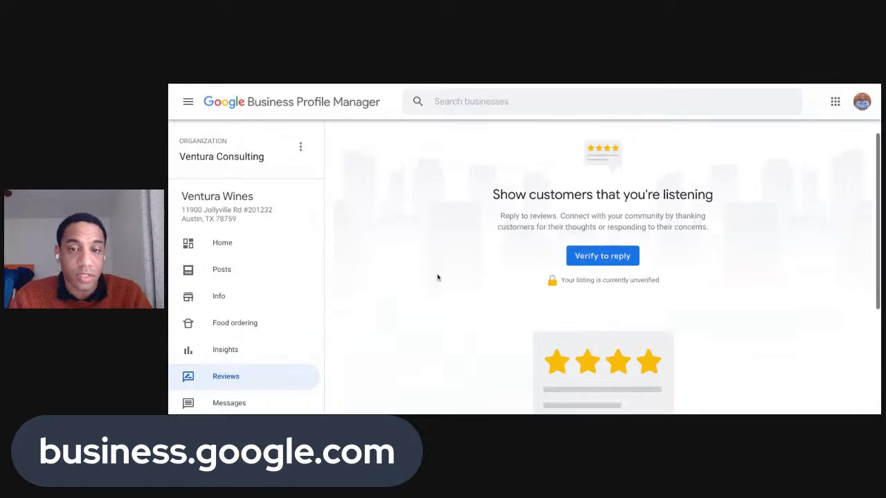
scroll(437, 278, "up", 3)
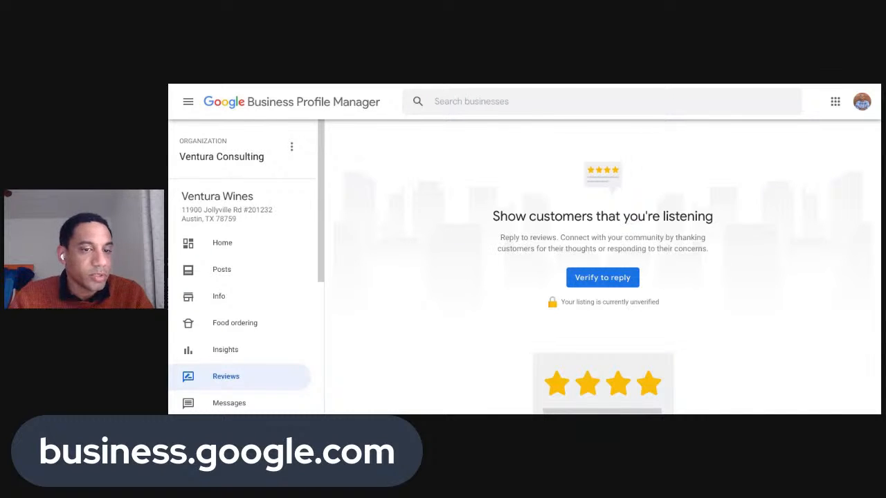
left_click(264, 279)
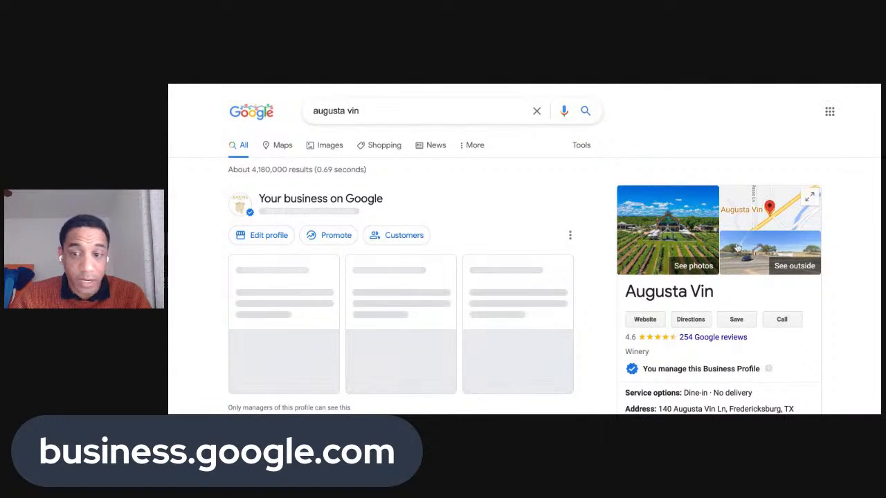
Close the Ubersuggest long-tail keywords, SEO difficulty and search trend boxes
scroll(688, 241, "down", 1)
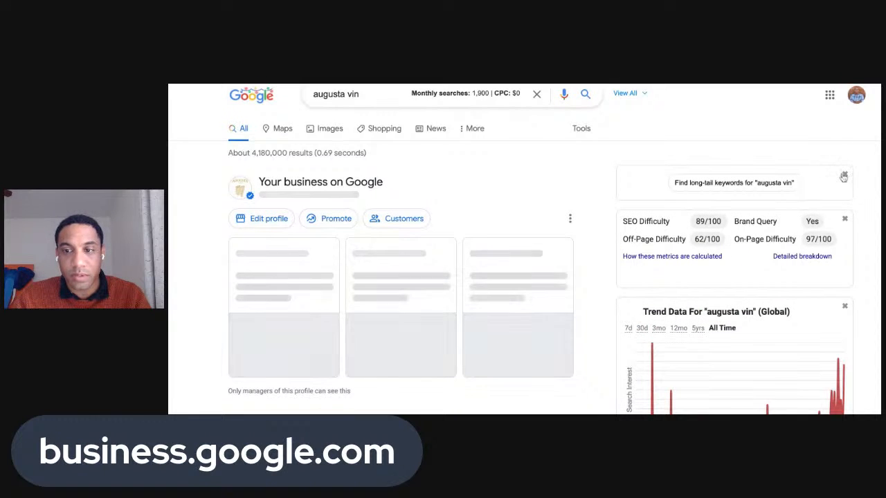
left_click(844, 174)
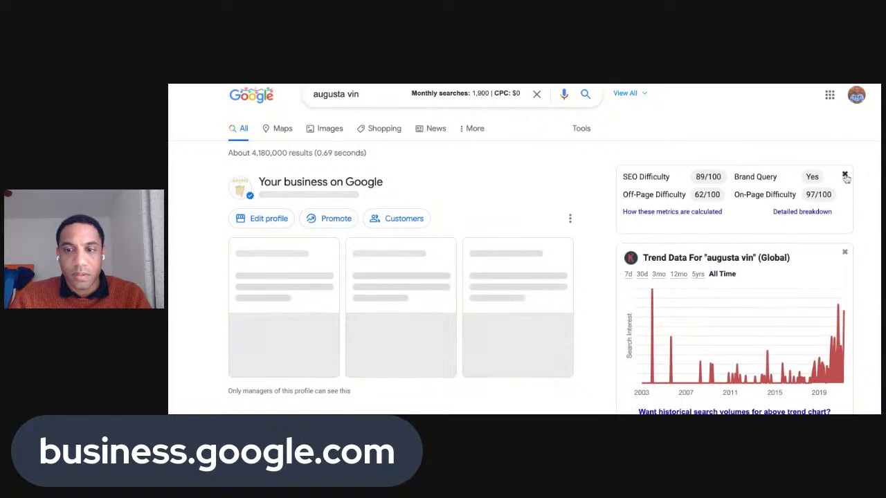
left_click(845, 175)
left_click(845, 175)
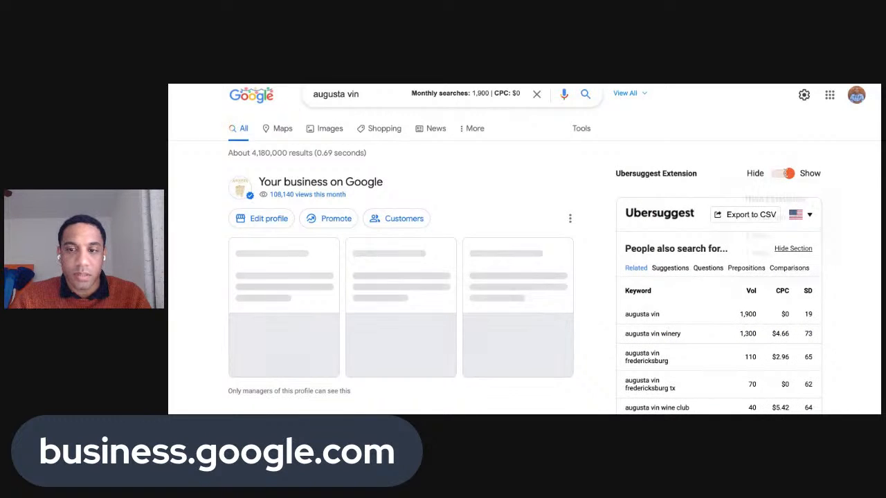
Hide the Ubersuggest extension until tomorrow to reveal the Augusta Vin profile panel
left_click(788, 173)
left_click(770, 222)
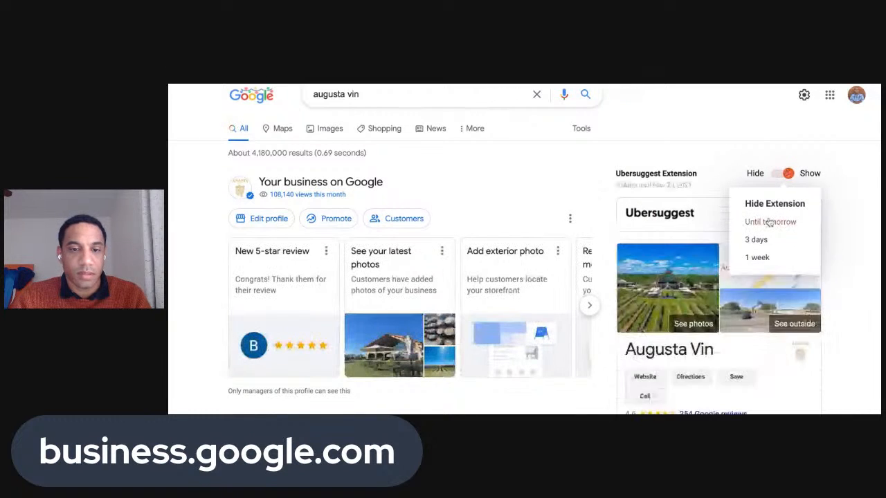
scroll(688, 168, "down", 1)
scroll(709, 180, "down", 1)
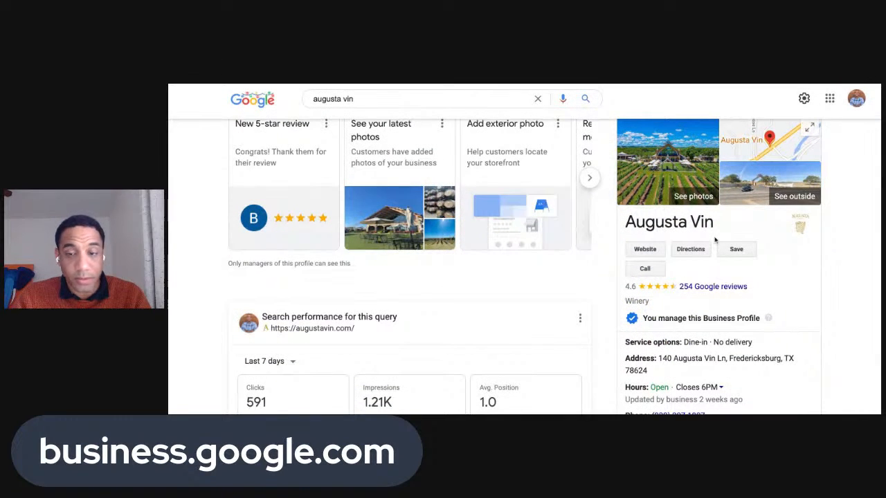
scroll(715, 239, "up", 1)
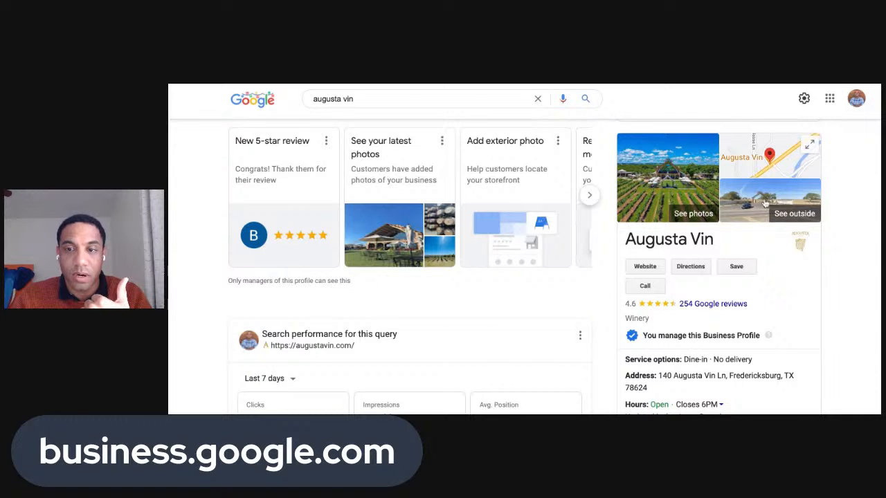
scroll(752, 235, "down", 2)
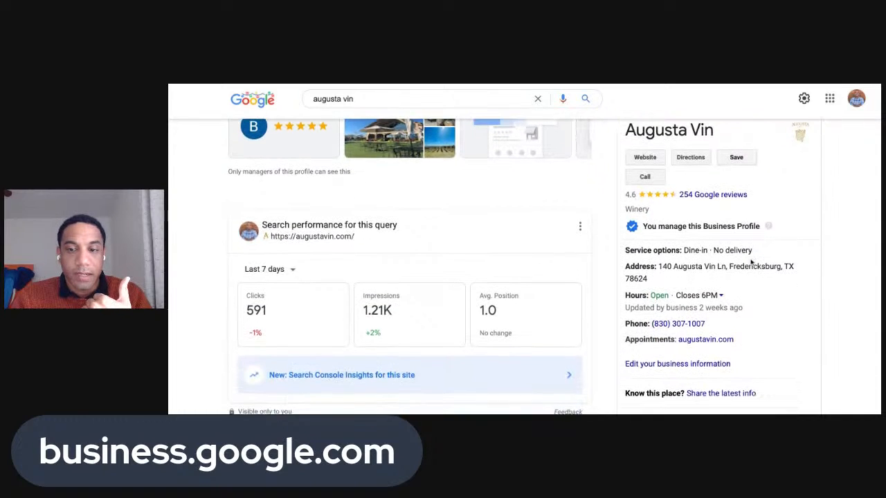
left_click_drag(625, 248, 675, 248)
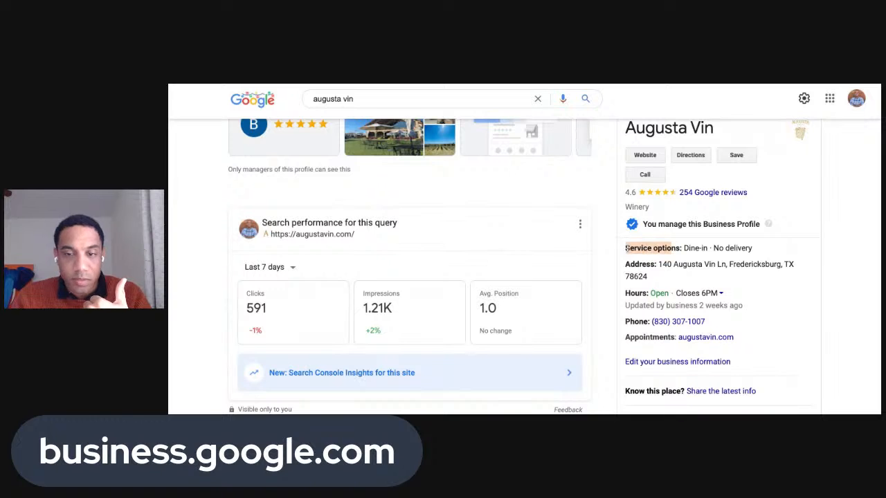
left_click(627, 248)
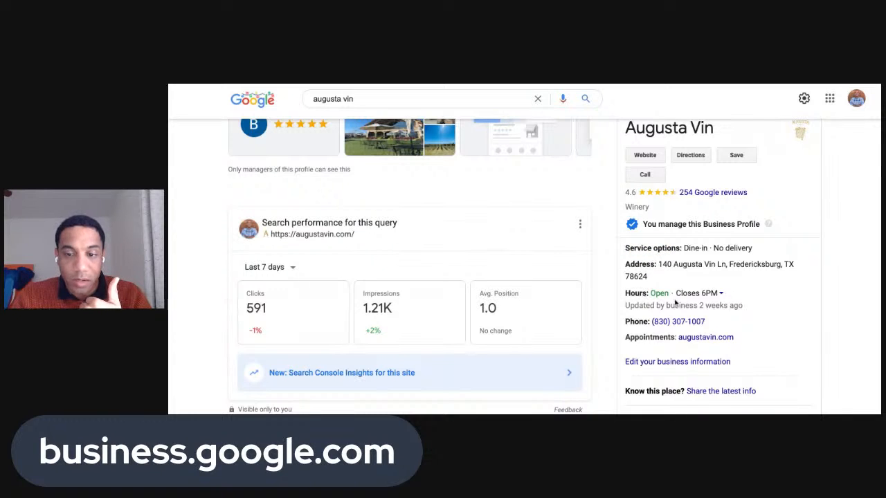
scroll(676, 303, "down", 1)
scroll(708, 324, "down", 3)
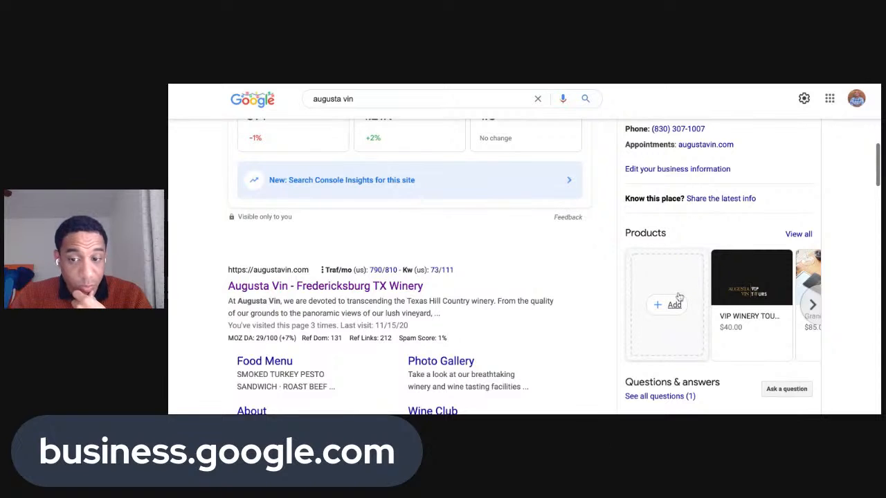
scroll(716, 328, "down", 1)
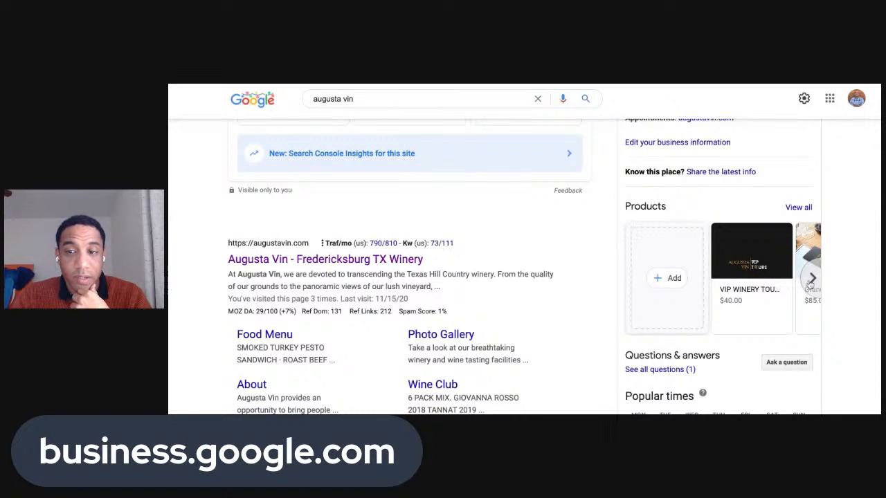
left_click(810, 279)
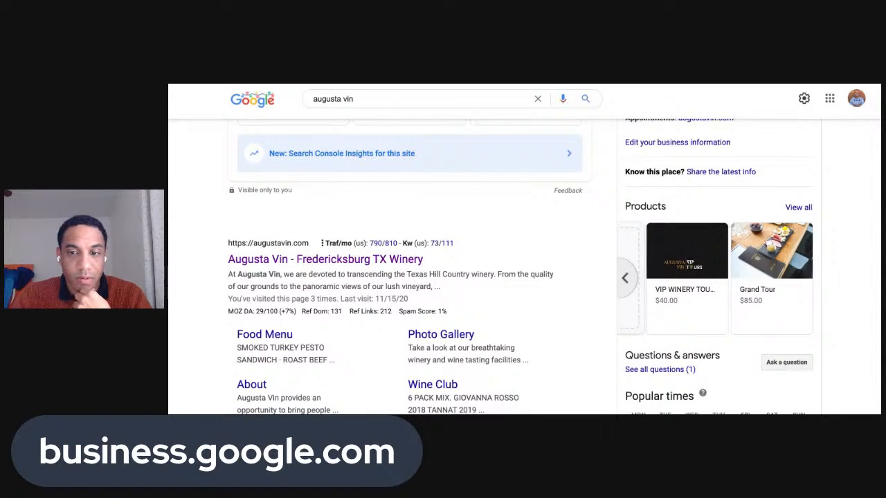
scroll(788, 285, "down", 5)
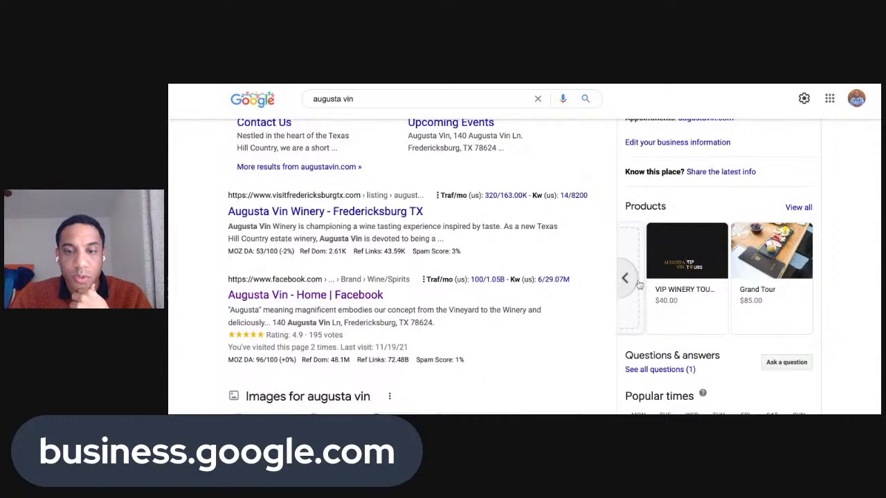
left_click(624, 278)
scroll(684, 260, "down", 1)
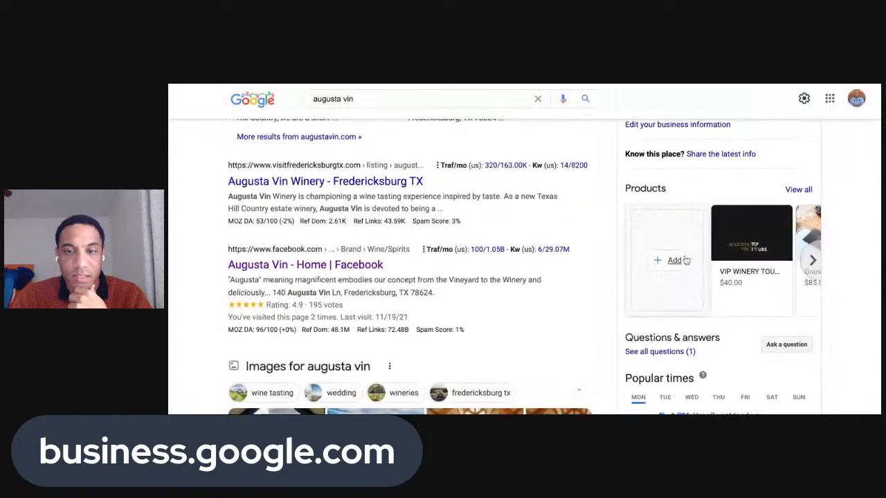
scroll(668, 204, "up", 1)
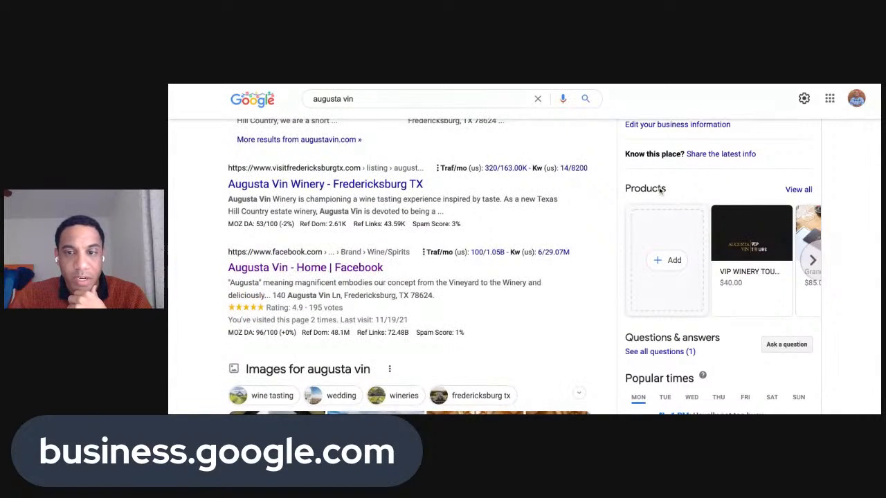
scroll(695, 201, "down", 2)
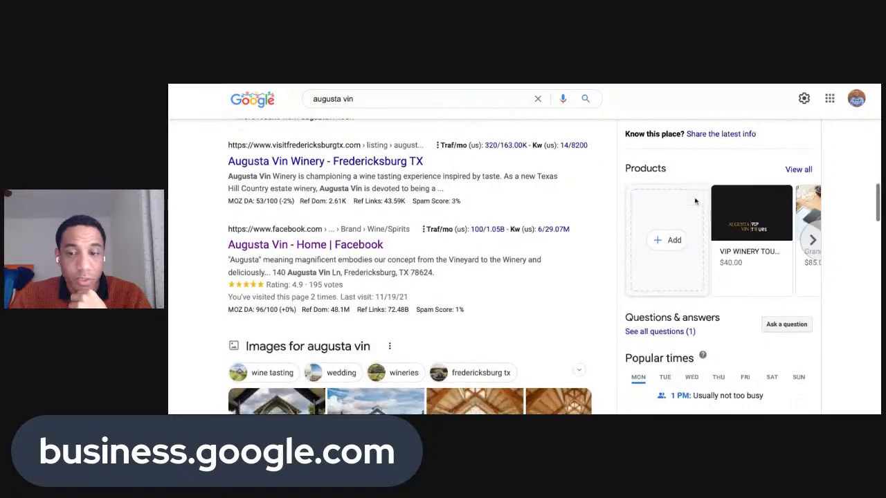
scroll(684, 247, "down", 3)
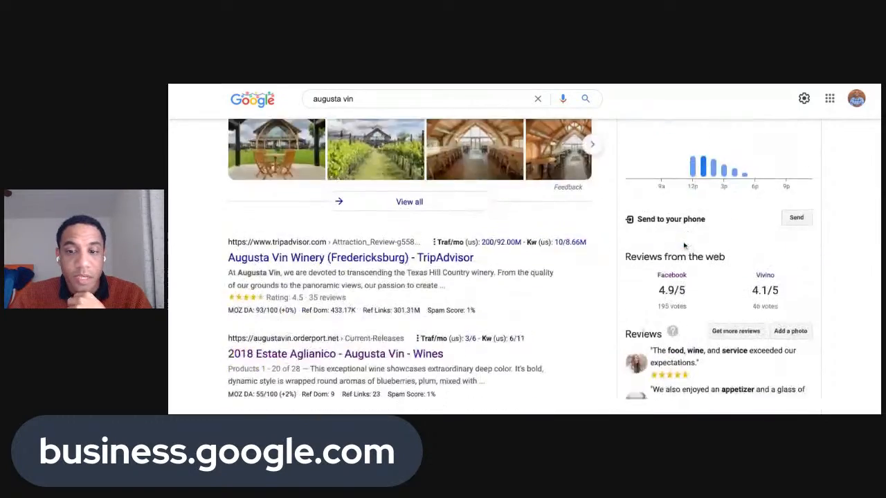
scroll(679, 228, "up", 1)
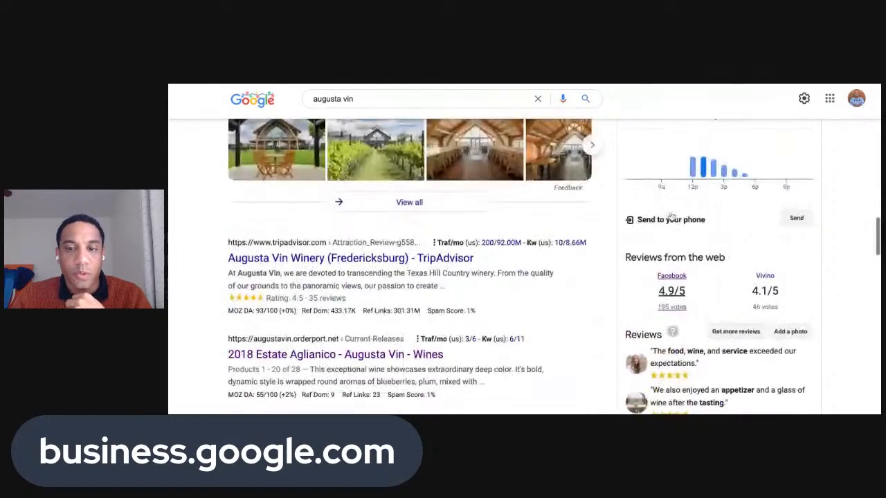
scroll(671, 217, "up", 5)
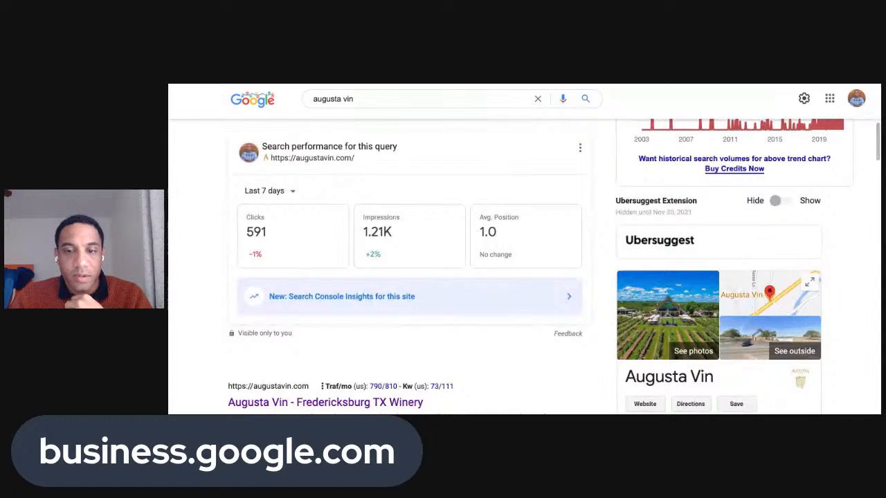
scroll(670, 287, "down", 2)
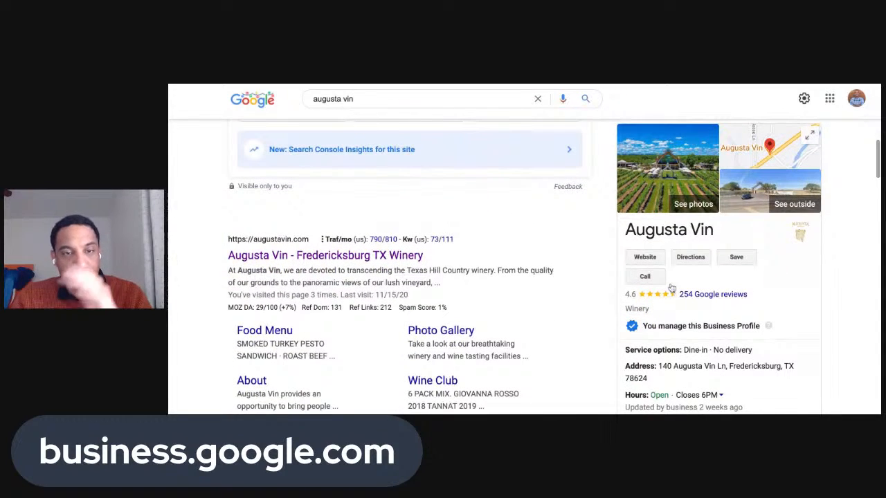